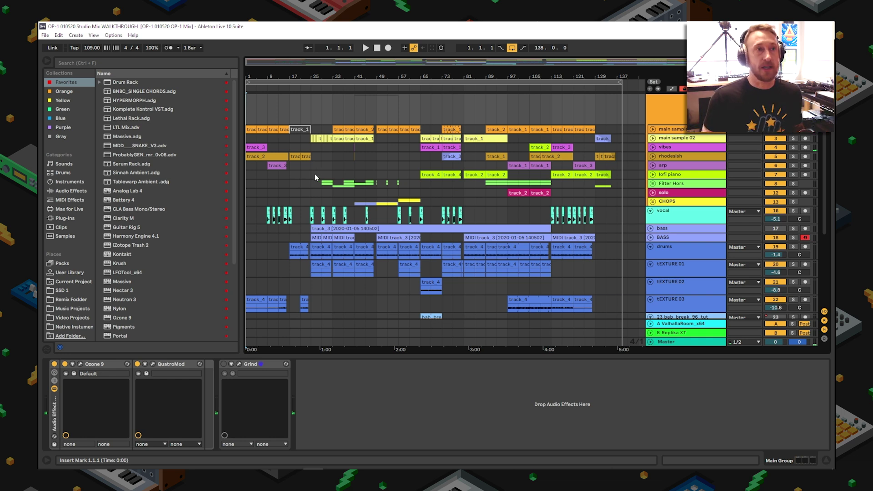
- Survey the arrangement's tracks from the Main Group down to the Perc group, placing the insert marker at bar 77
{"action": "scroll", "coordinate": [315, 175], "scroll_direction": "up", "scroll_amount": 1}
{"action": "left_click", "coordinate": [332, 114]}
{"action": "scroll", "coordinate": [341, 186], "scroll_direction": "down", "scroll_amount": 5}
{"action": "scroll", "coordinate": [342, 192], "scroll_direction": "up", "scroll_amount": 2}
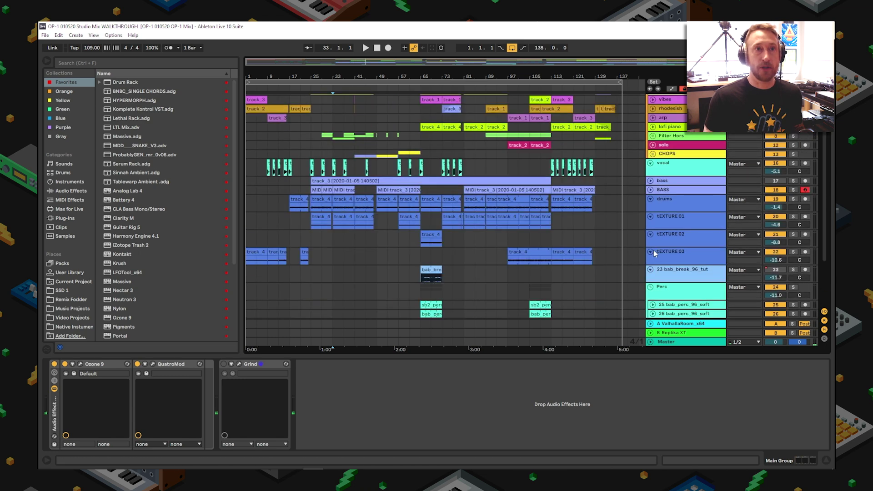
{"action": "scroll", "coordinate": [571, 220], "scroll_direction": "up", "scroll_amount": 3}
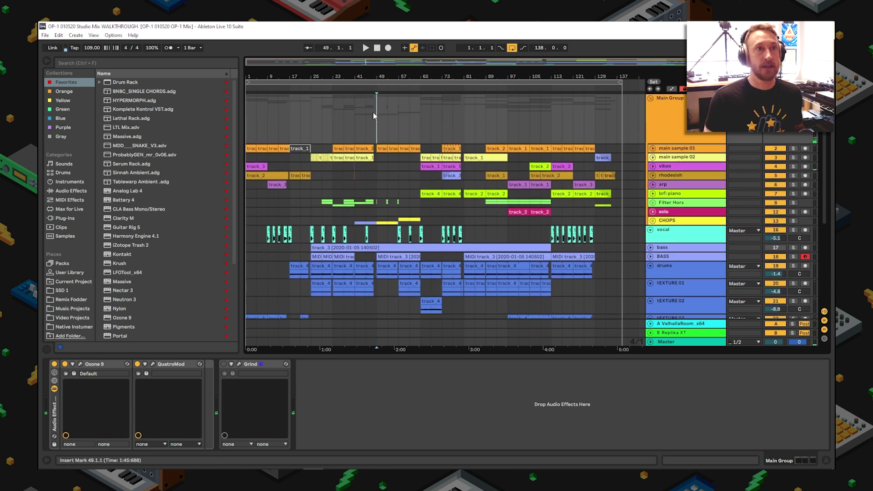
{"action": "left_click", "coordinate": [453, 109]}
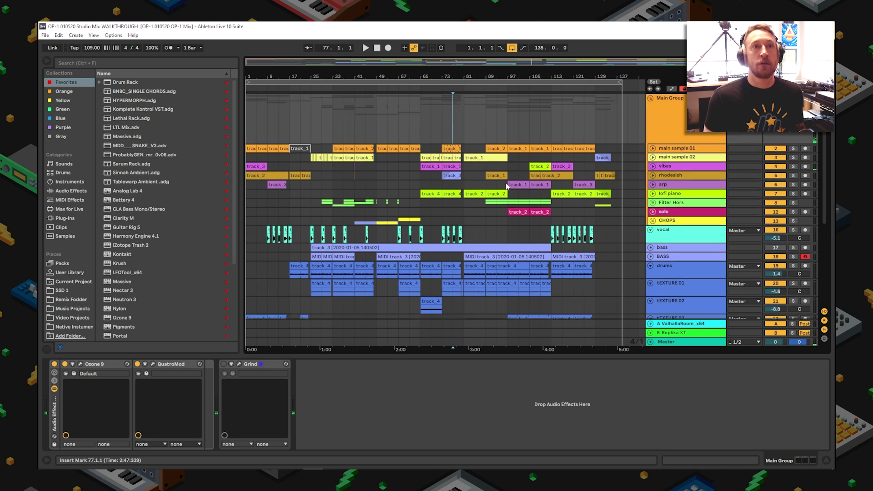
- Unfold the main sample 01 track and select the track's opening clip at bar 1
{"action": "left_click", "coordinate": [651, 148]}
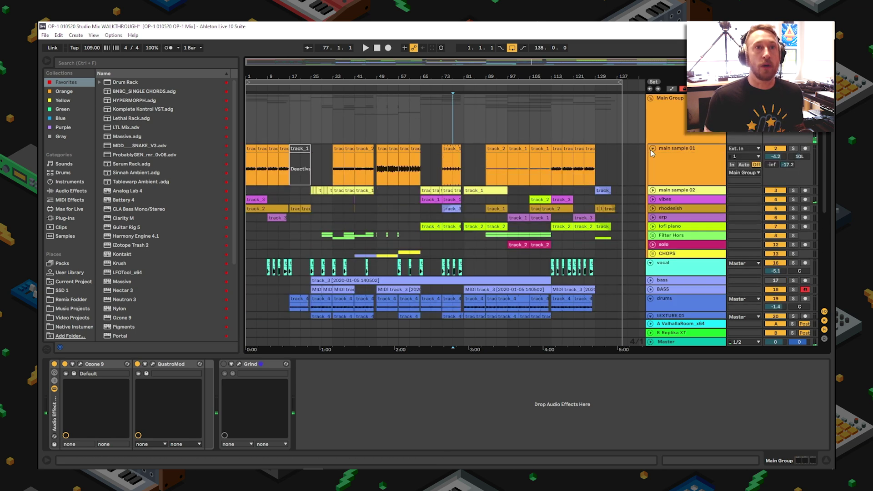
{"action": "left_click", "coordinate": [651, 149]}
{"action": "left_click", "coordinate": [653, 149]}
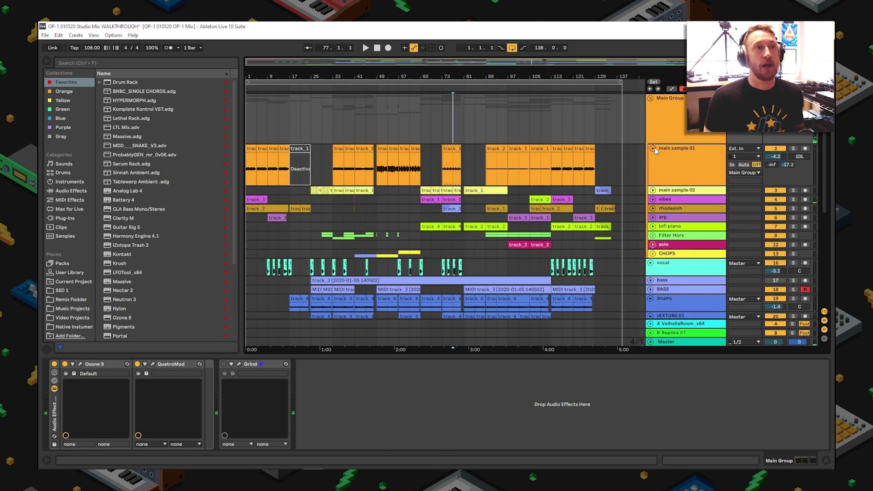
{"action": "left_click", "coordinate": [383, 146]}
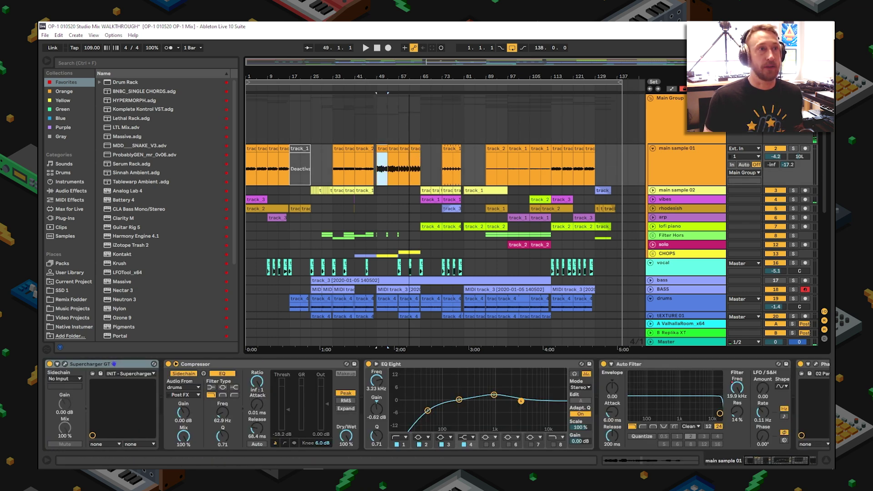
{"action": "key", "text": "Home"}
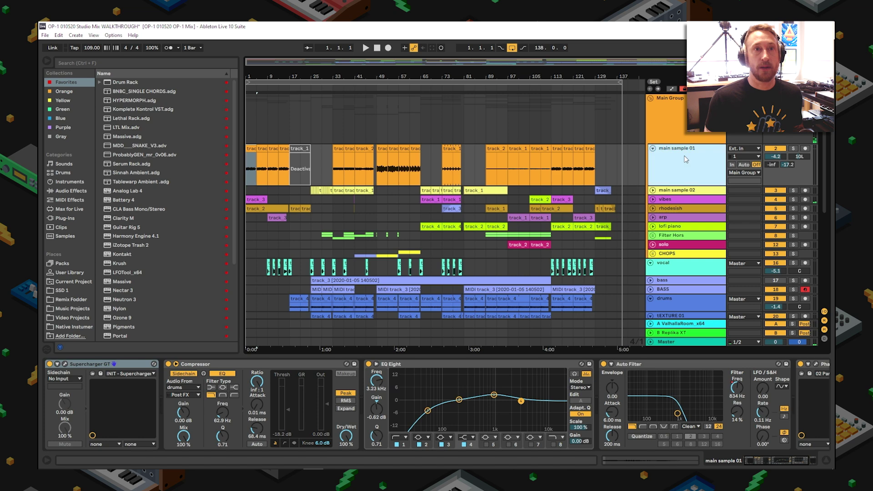
{"action": "mouse_move", "coordinate": [678, 186]}
{"action": "left_mouse_down"}
{"action": "mouse_move", "coordinate": [677, 149]}
{"action": "mouse_move", "coordinate": [673, 184]}
{"action": "left_mouse_up"}
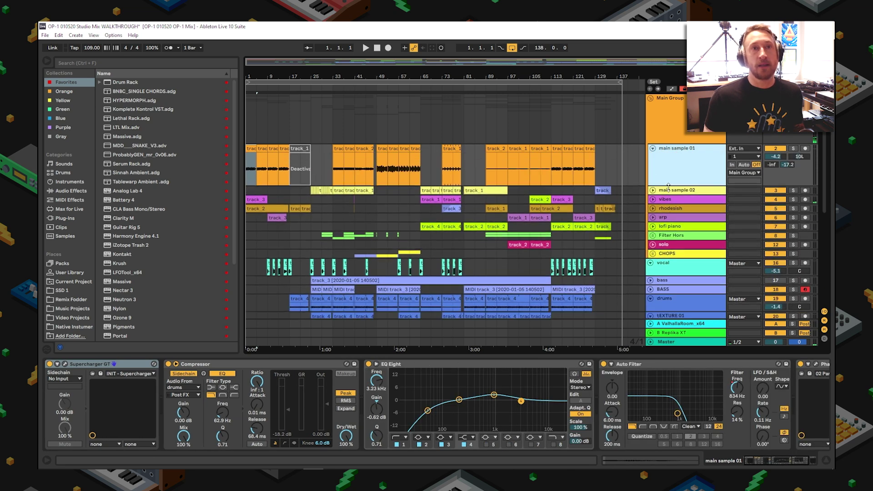
- Unfold the main sample 02 track and slightly reduce the height of main sample 01
{"action": "left_click", "coordinate": [383, 101]}
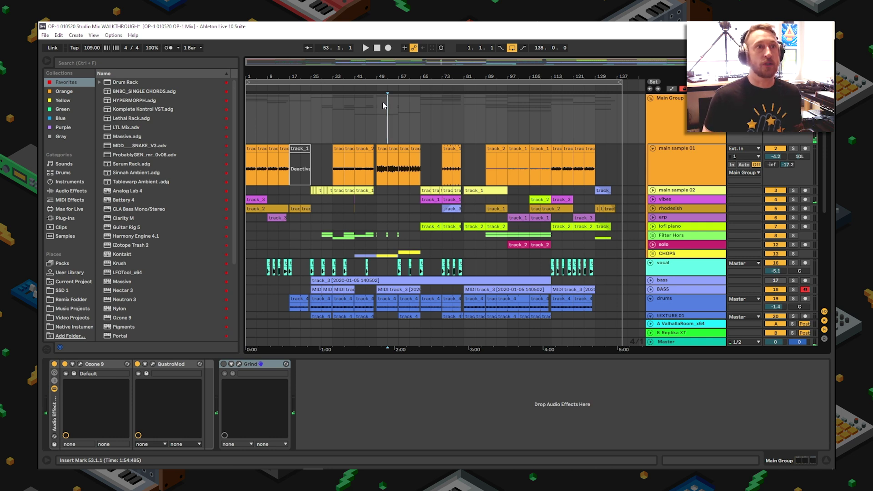
{"action": "left_click", "coordinate": [377, 107]}
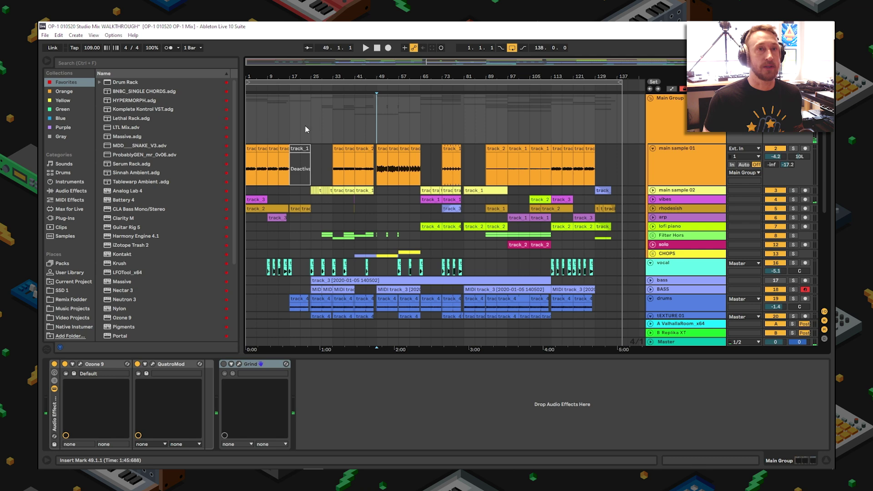
{"action": "left_click", "coordinate": [251, 163]}
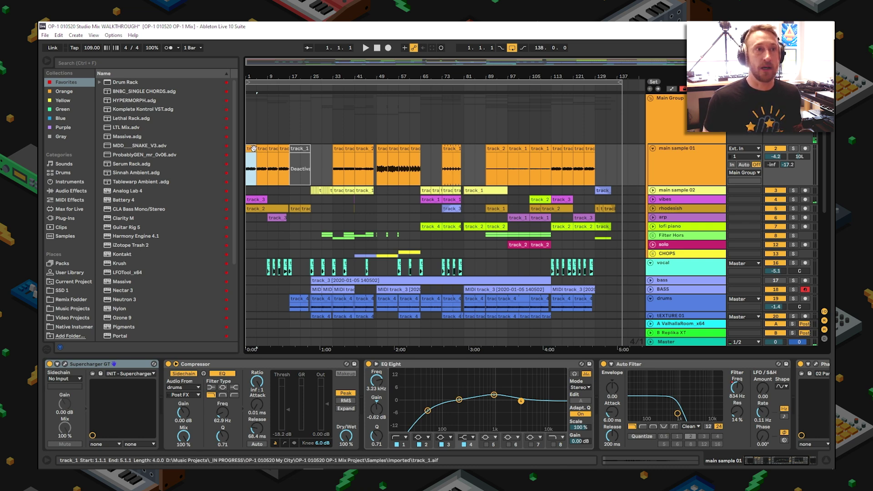
{"action": "scroll", "coordinate": [320, 194], "scroll_direction": "down", "scroll_amount": 2}
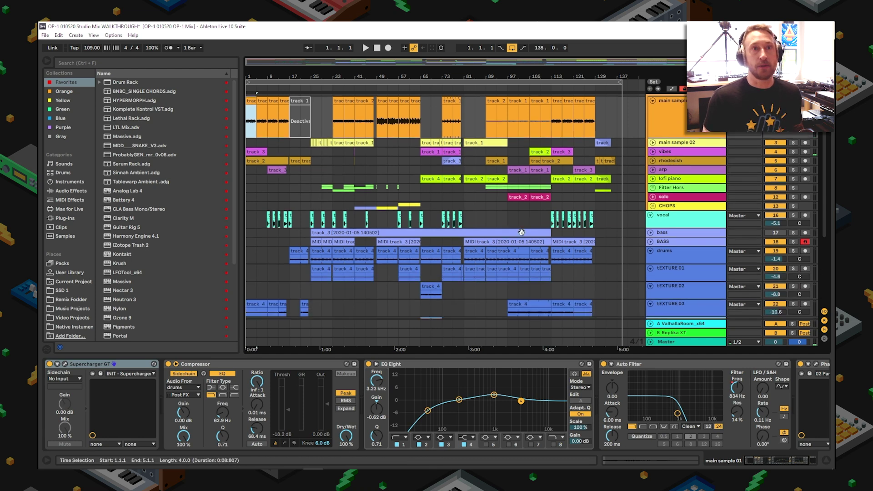
{"action": "scroll", "coordinate": [413, 219], "scroll_direction": "up", "scroll_amount": 2}
{"action": "left_click_drag", "start_coordinate": [690, 184], "coordinate": [678, 203]}
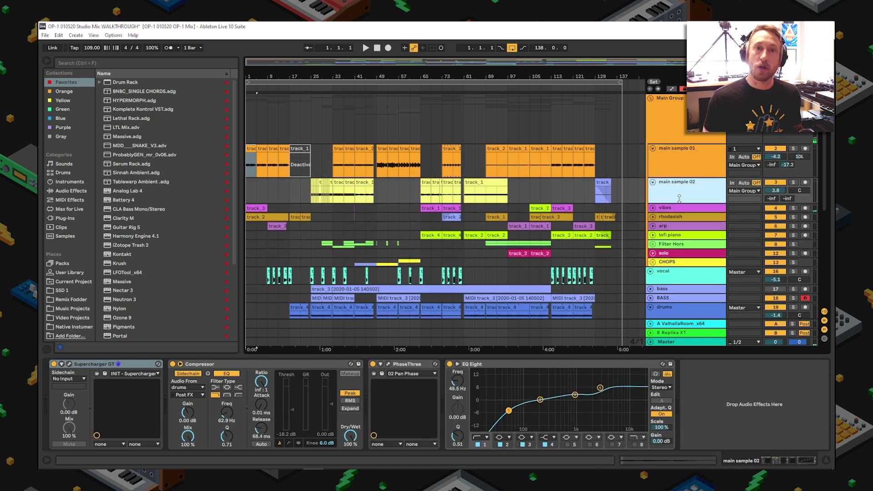
- Solo the foley track and play its first clip from bar 17
{"action": "scroll", "coordinate": [403, 270], "scroll_direction": "down", "scroll_amount": 10}
{"action": "left_click", "coordinate": [402, 269]}
{"action": "left_click", "coordinate": [298, 277]}
{"action": "left_click", "coordinate": [792, 259]}
{"action": "key", "text": "space"}
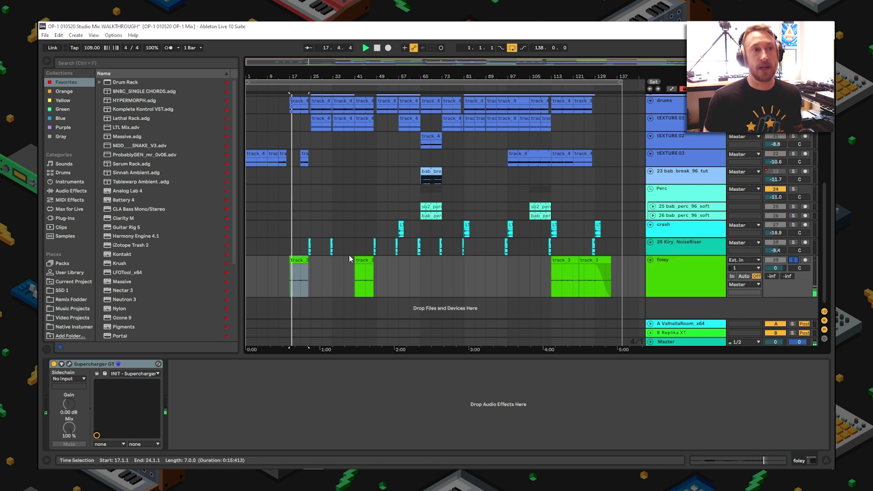
- Audition the other soloed foley clips from bars 41 and 113, then stop playback
{"action": "left_click", "coordinate": [364, 275]}
{"action": "key", "text": "space"}
{"action": "key", "text": "space"}
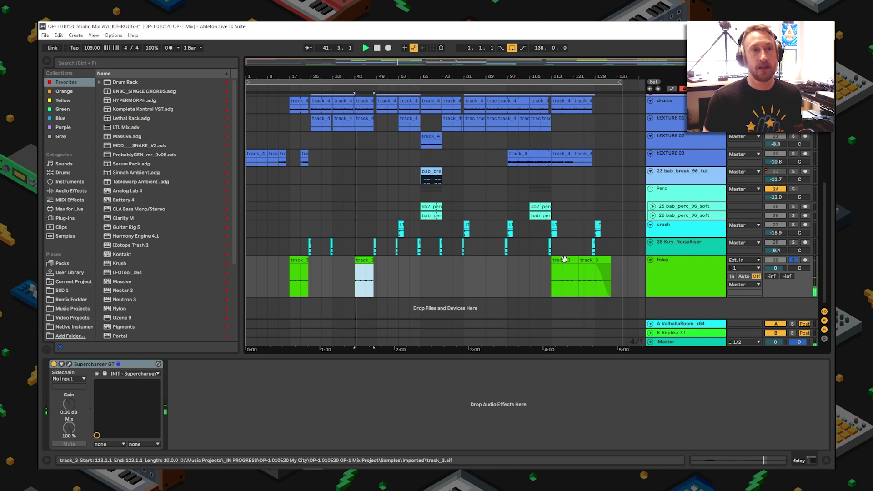
{"action": "left_click", "coordinate": [557, 262]}
{"action": "key", "text": "space"}
{"action": "key", "text": "space"}
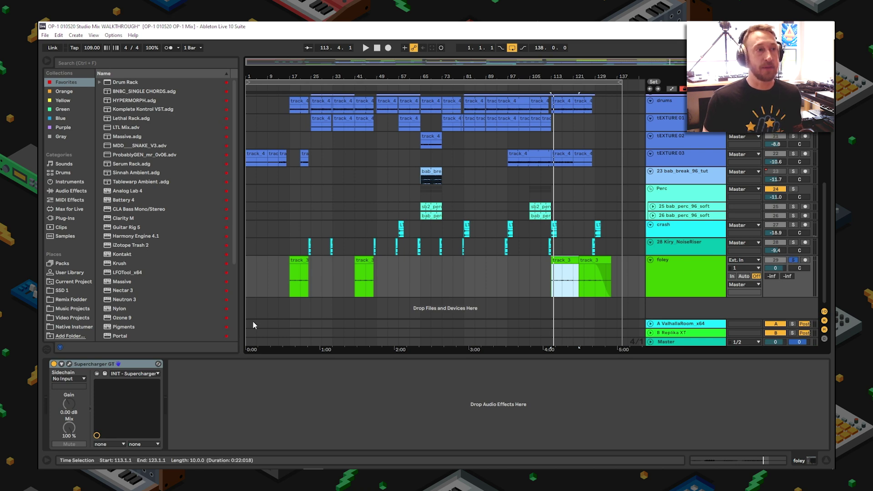
- Inspect the Supercharger GT settings on the foley track, close the plugin window and reselect the clip at bar 113
{"action": "left_click", "coordinate": [117, 366]}
{"action": "left_click", "coordinate": [70, 364]}
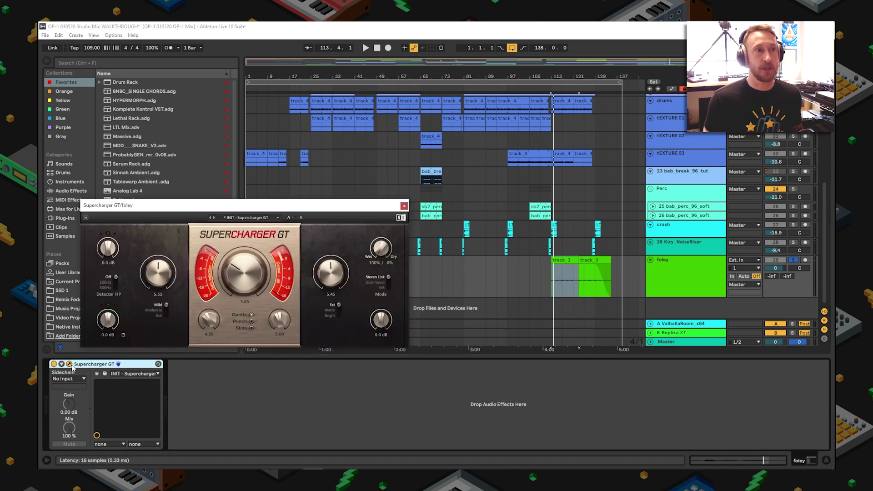
{"action": "left_click_drag", "start_coordinate": [268, 210], "coordinate": [451, 183]}
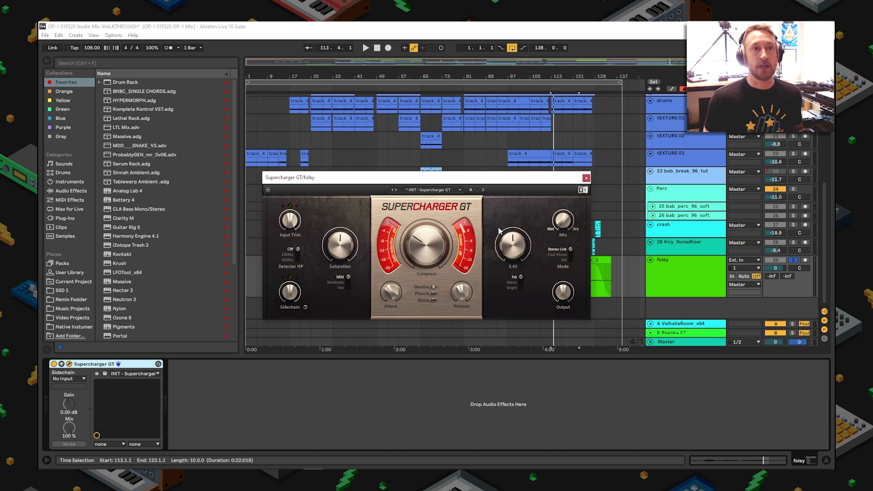
{"action": "left_click", "coordinate": [585, 178]}
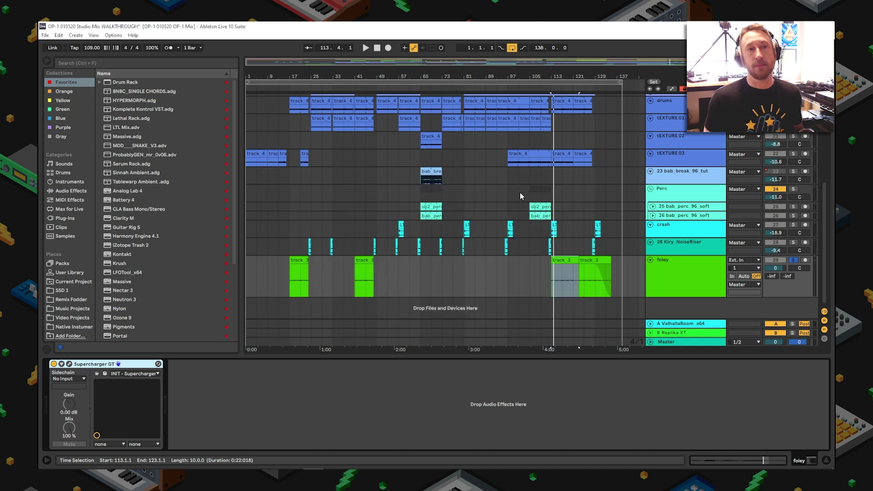
{"action": "left_click", "coordinate": [556, 260]}
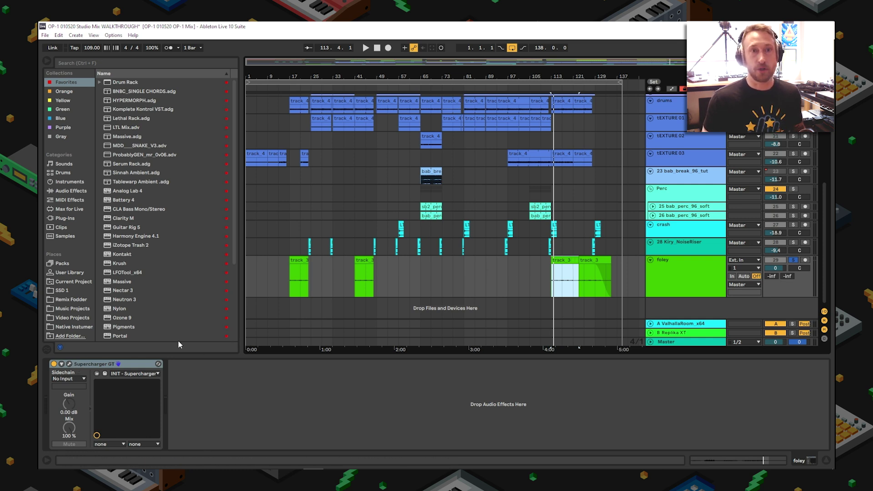
- Fold the foley track and show the 28 Kiry_NoiseRiser track at a taller height
{"action": "left_click", "coordinate": [651, 260]}
{"action": "left_click", "coordinate": [651, 242]}
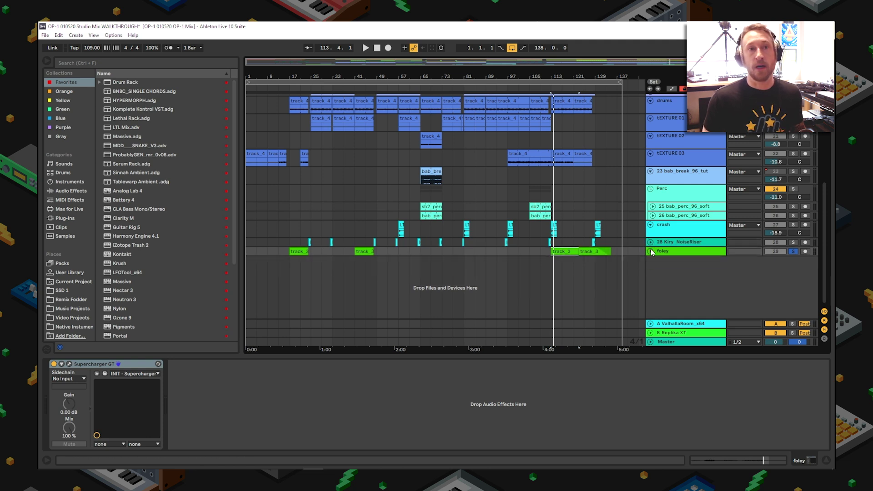
{"action": "left_click", "coordinate": [665, 246]}
- Audition the Kiry_NoiseRiser clip just before bar 113 with its track soloed, then stop and unsolo it
{"action": "left_click_drag", "start_coordinate": [563, 76], "coordinate": [524, 105]}
{"action": "left_click", "coordinate": [463, 252]}
{"action": "key", "text": "space"}
{"action": "left_click", "coordinate": [793, 242]}
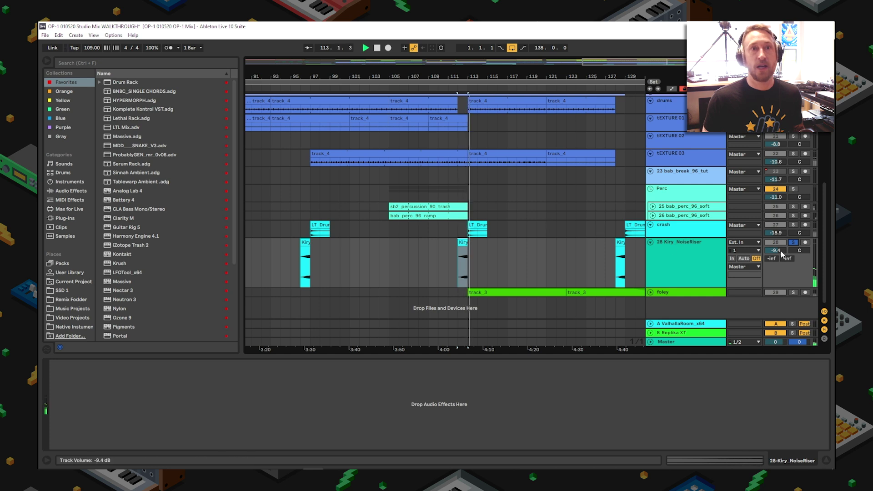
{"action": "key", "text": "space"}
{"action": "left_click", "coordinate": [793, 243]}
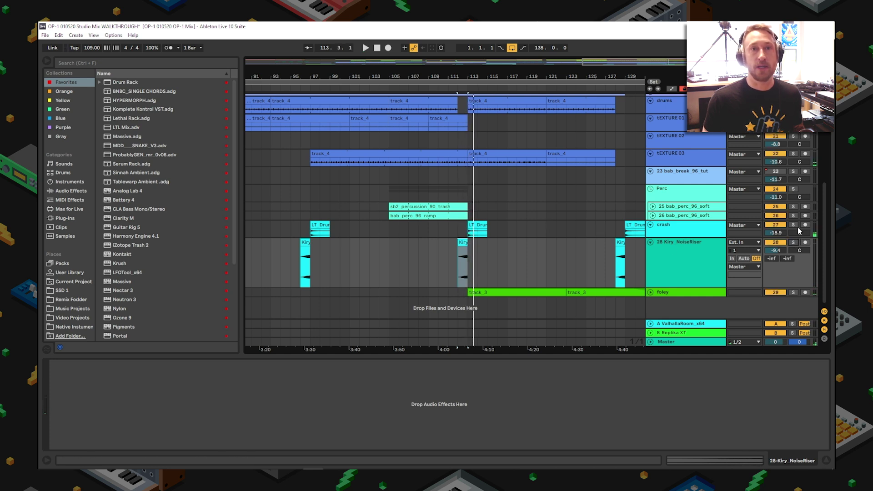
- Solo the crash track and play its clip at bar 113
{"action": "left_click", "coordinate": [794, 226]}
{"action": "left_click", "coordinate": [481, 225]}
{"action": "key", "text": "space"}
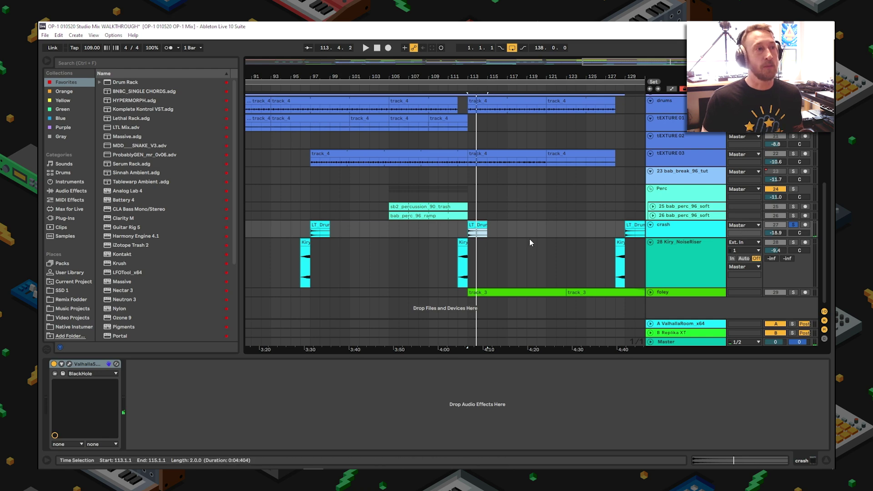
- Open the ValhallaShimmer reverb on the crash track and replay the crash through it
{"action": "left_click", "coordinate": [70, 364]}
{"action": "left_click_drag", "start_coordinate": [544, 146], "coordinate": [377, 173]}
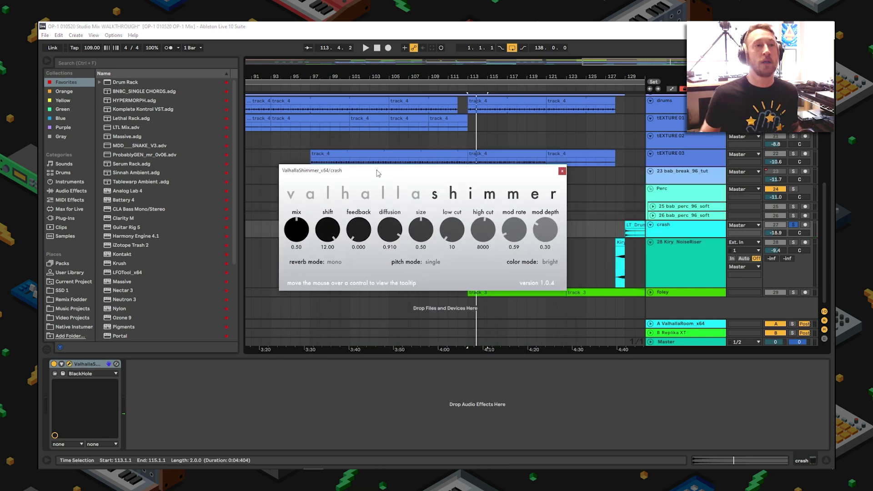
{"action": "key", "text": "space"}
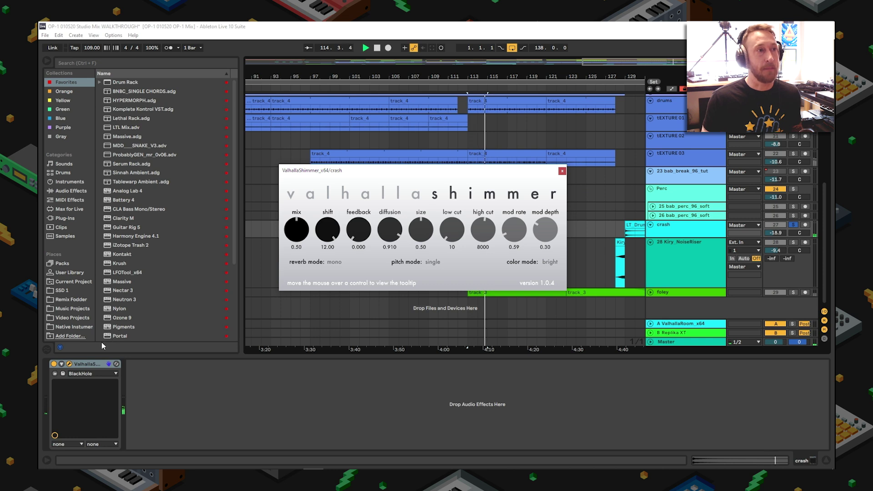
- Play the crash with ValhallaShimmer bypassed, re-enable the reverb and close its window
{"action": "left_click", "coordinate": [54, 364]}
{"action": "key", "text": "space"}
{"action": "key", "text": "space"}
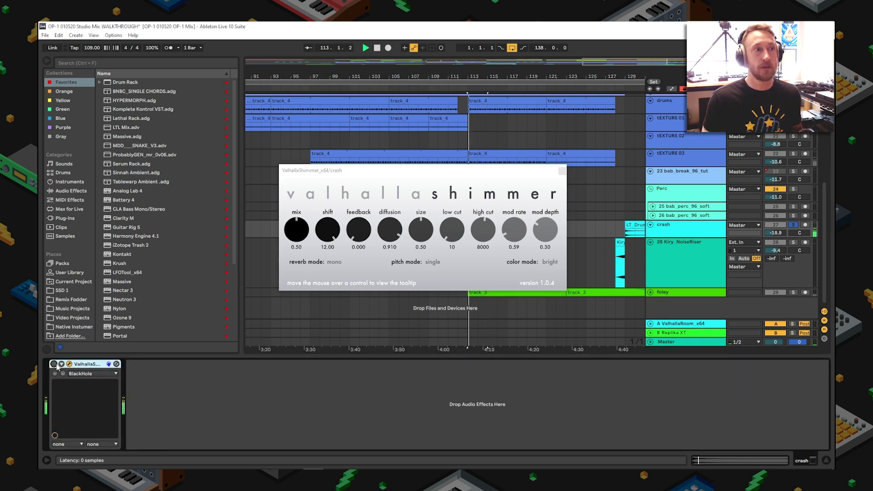
{"action": "left_click", "coordinate": [54, 364]}
{"action": "key", "text": "space"}
{"action": "left_click", "coordinate": [562, 171]}
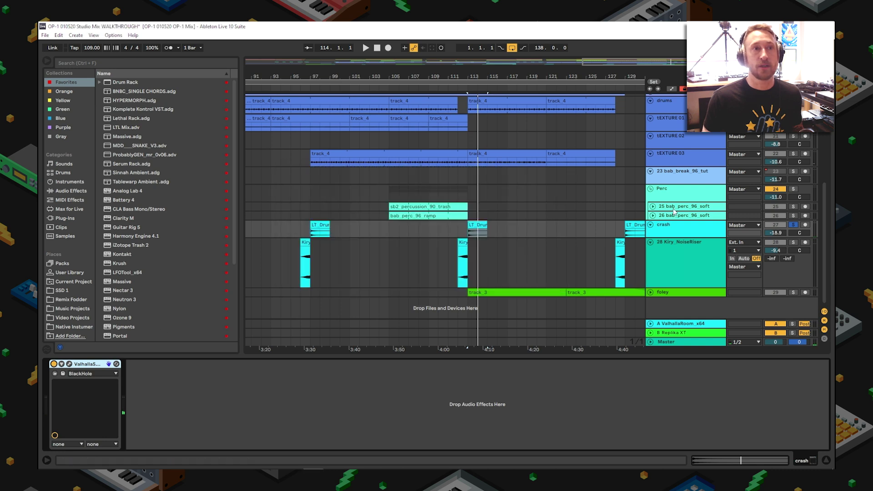
- Solo the Perc group and play the sb2_percussion_90_trash clip from bar 105
{"action": "left_click", "coordinate": [679, 218]}
{"action": "left_click", "coordinate": [794, 188]}
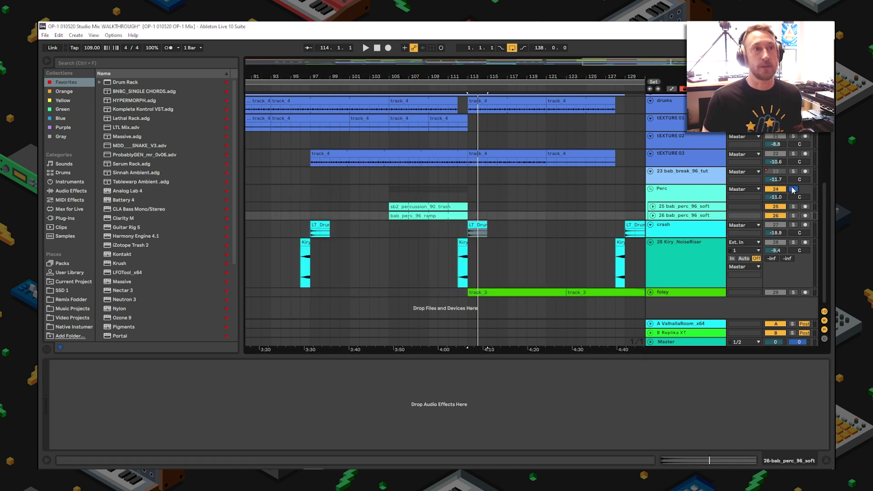
{"action": "left_click", "coordinate": [416, 207]}
{"action": "key", "text": "space"}
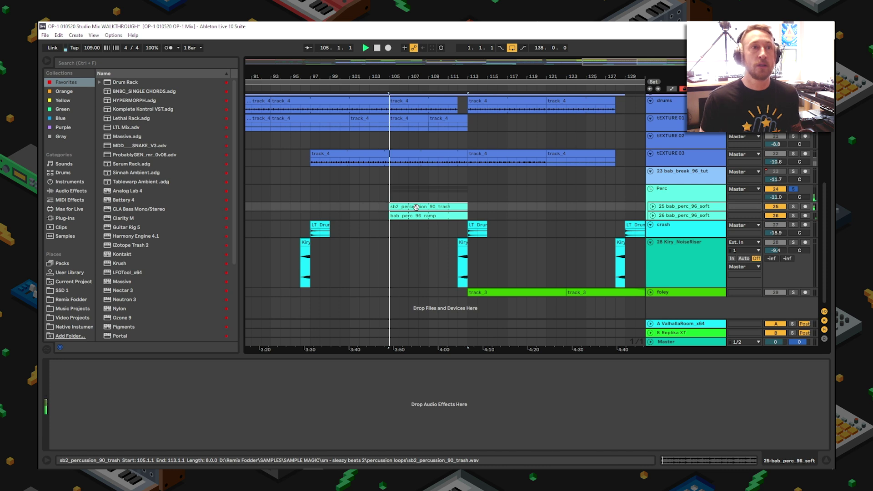
- Play the full mix from bar 105, comparing it with the Perc group soloed and unsoloed
{"action": "left_click", "coordinate": [794, 189]}
{"action": "key", "text": "space"}
{"action": "left_click", "coordinate": [387, 177]}
{"action": "key", "text": "space"}
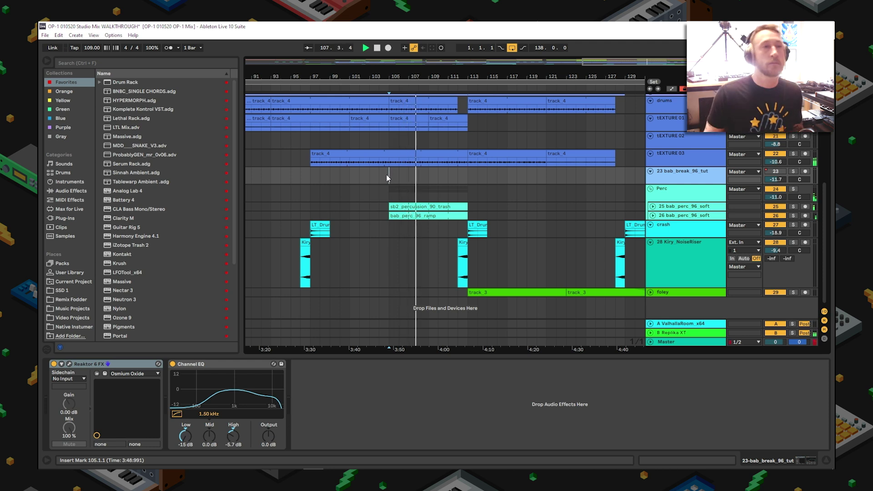
{"action": "left_click", "coordinate": [794, 189]}
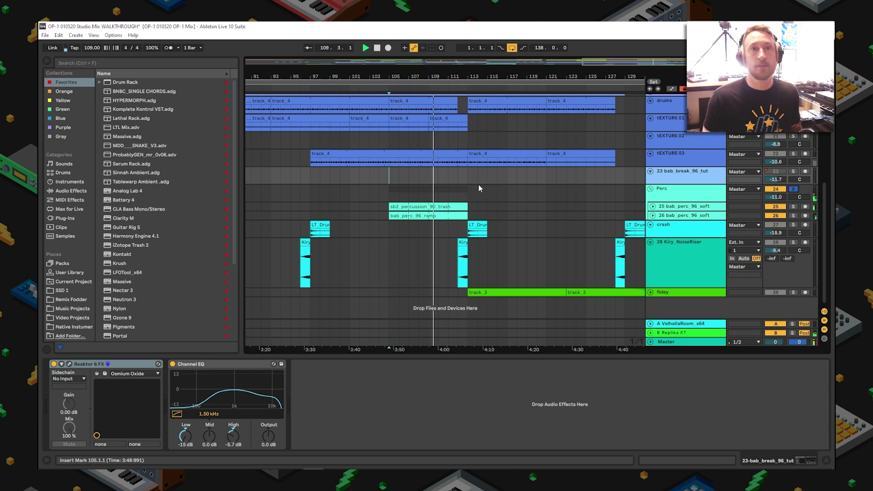
{"action": "left_click", "coordinate": [793, 189]}
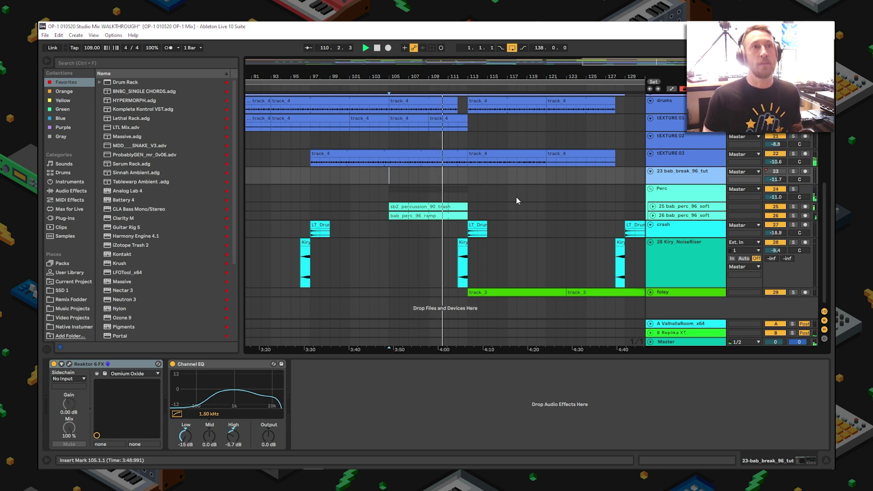
{"action": "scroll", "coordinate": [517, 200], "scroll_direction": "down", "scroll_amount": 3}
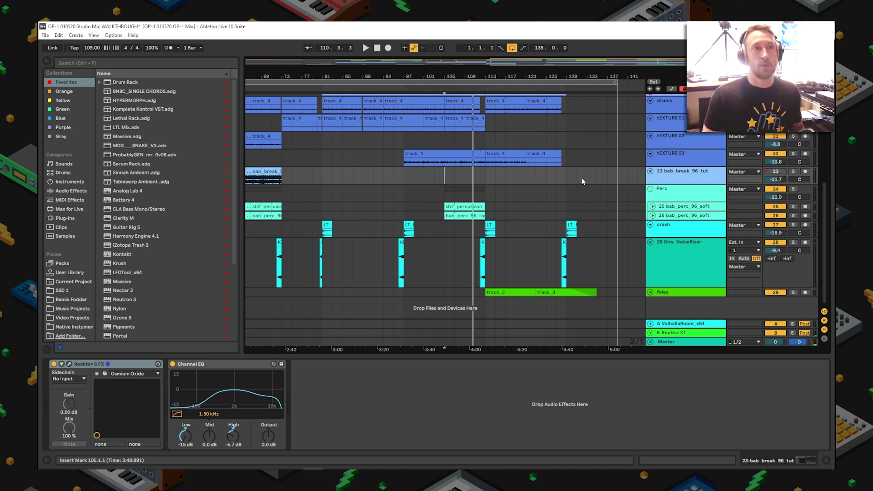
{"action": "scroll", "coordinate": [574, 174], "scroll_direction": "down", "scroll_amount": 1}
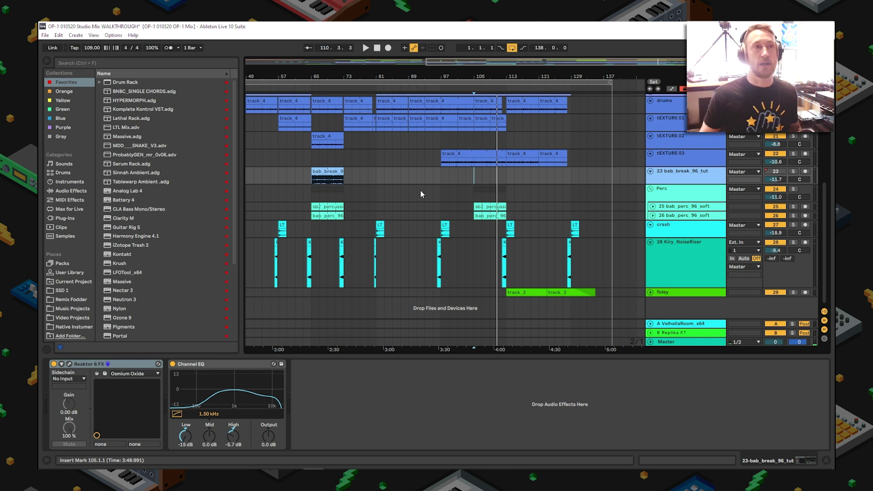
- Stop playback and inspect the effect chains on the tEXTURE 03 and tEXTURE 01 tracks
{"action": "key", "text": "space"}
{"action": "left_click", "coordinate": [311, 190]}
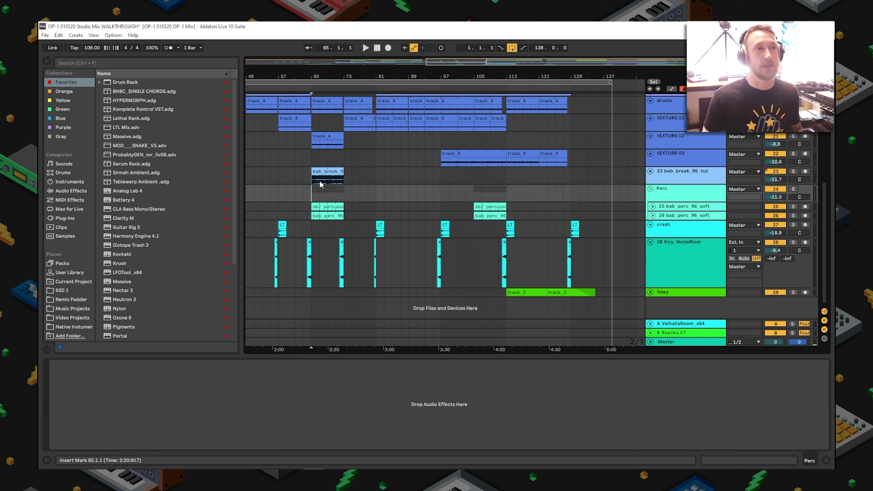
{"action": "scroll", "coordinate": [314, 195], "scroll_direction": "up", "scroll_amount": 2}
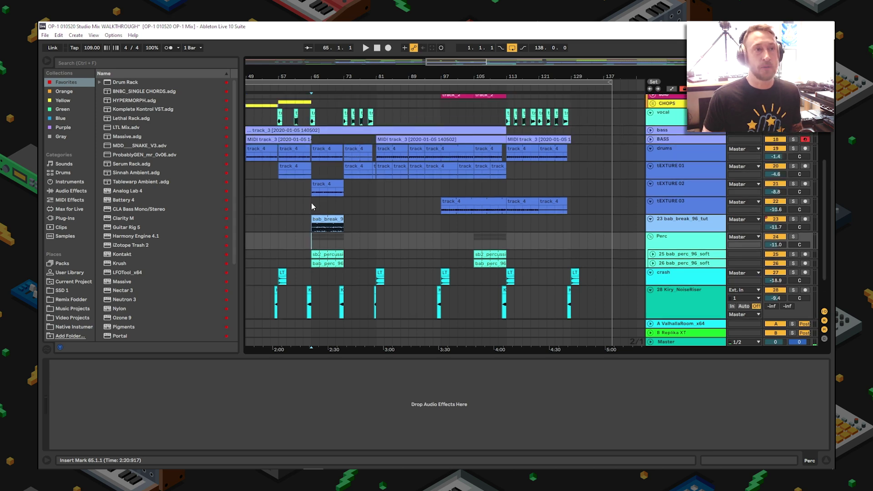
{"action": "left_click", "coordinate": [312, 202]}
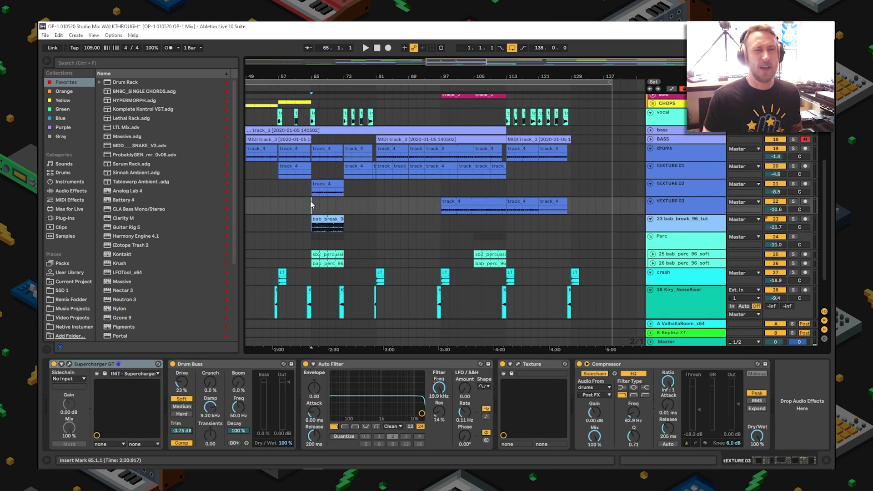
{"action": "scroll", "coordinate": [311, 201], "scroll_direction": "up", "scroll_amount": 2}
{"action": "left_click", "coordinate": [313, 201]}
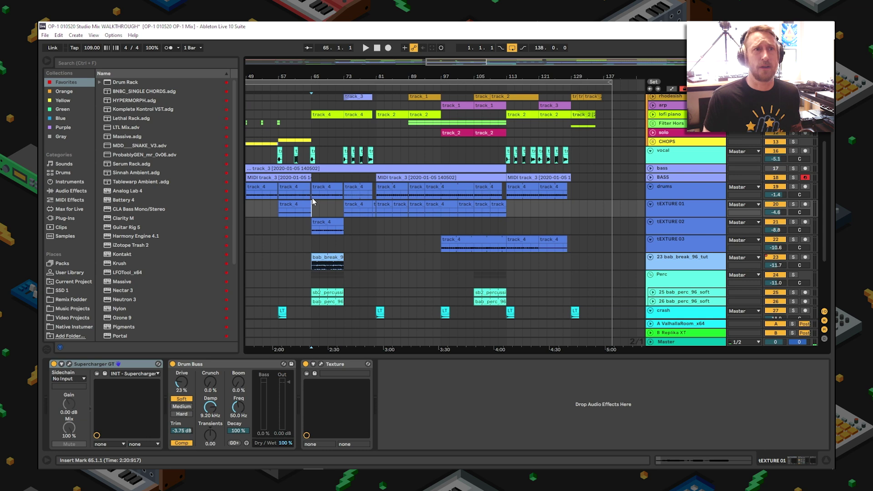
{"action": "left_click", "coordinate": [472, 239]}
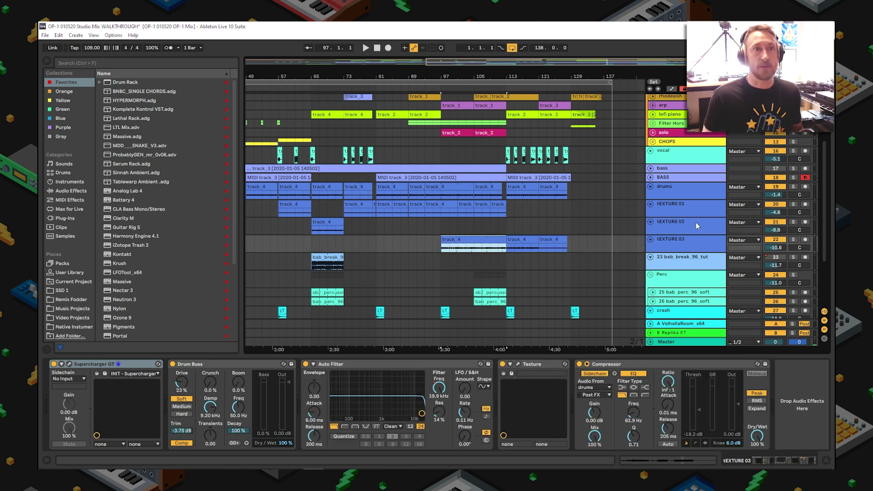
- Solo the drums track and play its track_4 clips from bar 57 and bar 81
{"action": "left_click", "coordinate": [697, 196]}
{"action": "left_click", "coordinate": [794, 187]}
{"action": "left_click", "coordinate": [294, 187]}
{"action": "key", "text": "space"}
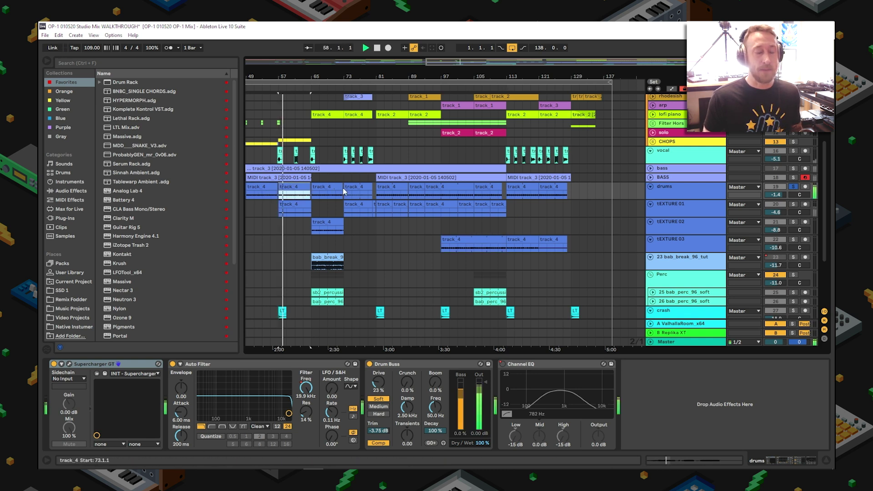
{"action": "left_click", "coordinate": [381, 187]}
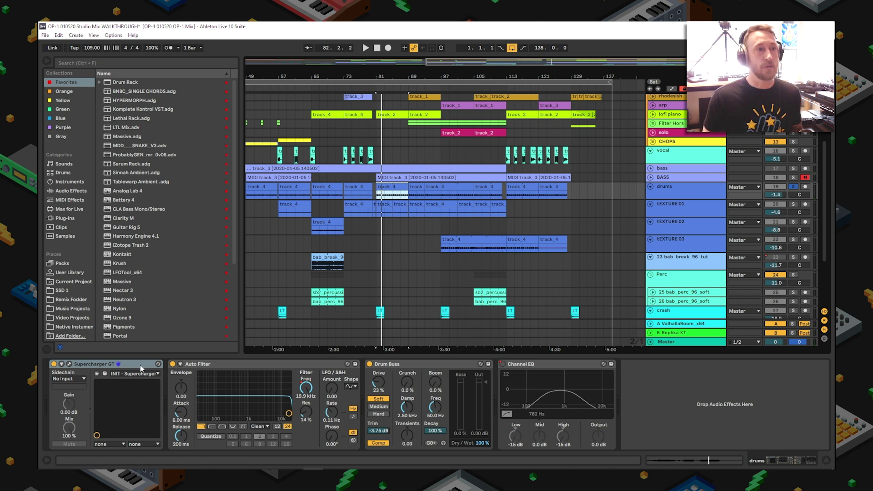
- Select the drums track's Auto Filter and play the first track_4 drum clip from bar 17
{"action": "left_click", "coordinate": [231, 369]}
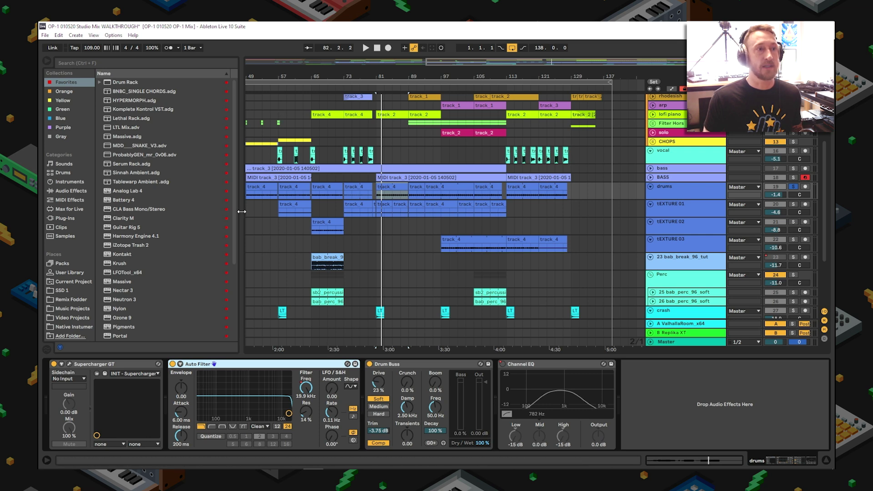
{"action": "left_click", "coordinate": [264, 182]}
{"action": "key", "text": "space"}
{"action": "left_click_drag", "start_coordinate": [251, 83], "coordinate": [427, 80]}
{"action": "left_click", "coordinate": [309, 186]}
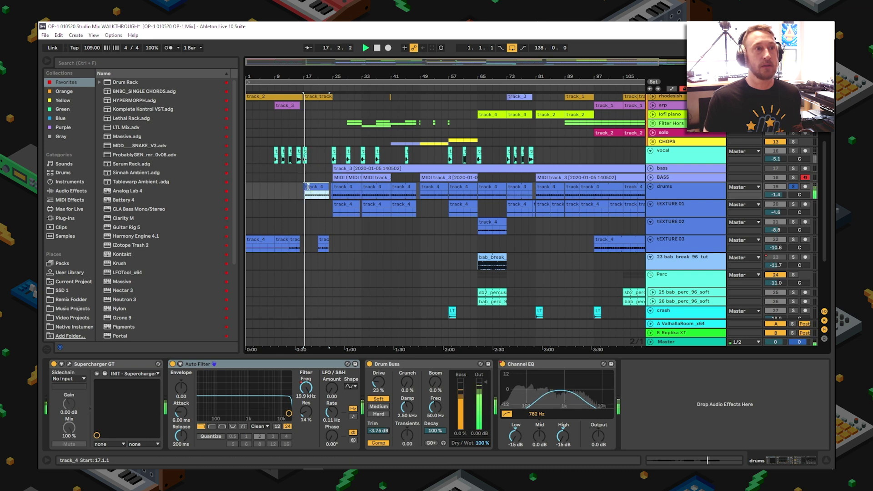
- Show the Auto Filter's frequency automation on the drums track and enlarge the track's height
{"action": "right_click", "coordinate": [312, 385]}
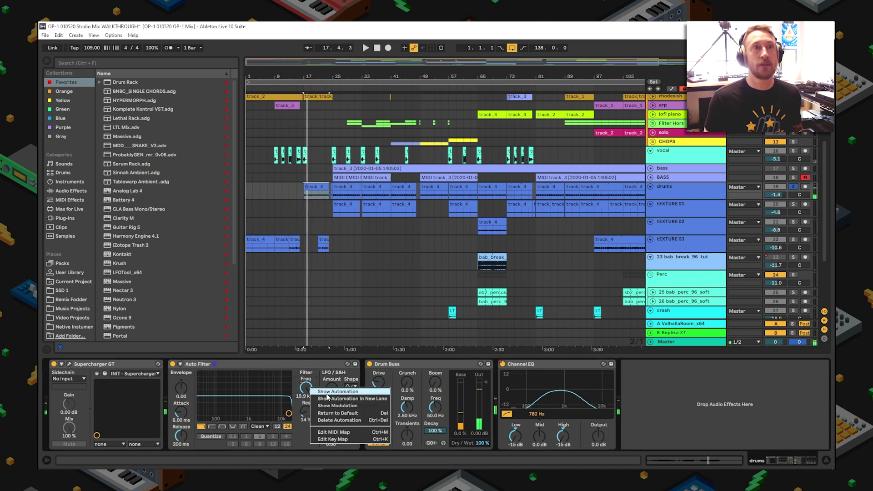
{"action": "left_click", "coordinate": [327, 388]}
{"action": "left_click_drag", "start_coordinate": [578, 69], "coordinate": [578, 61]}
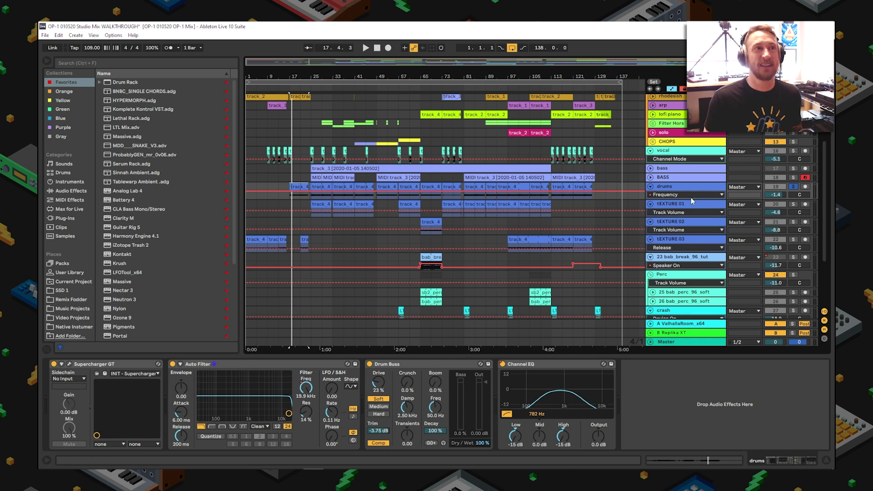
{"action": "left_click_drag", "start_coordinate": [681, 200], "coordinate": [678, 228]}
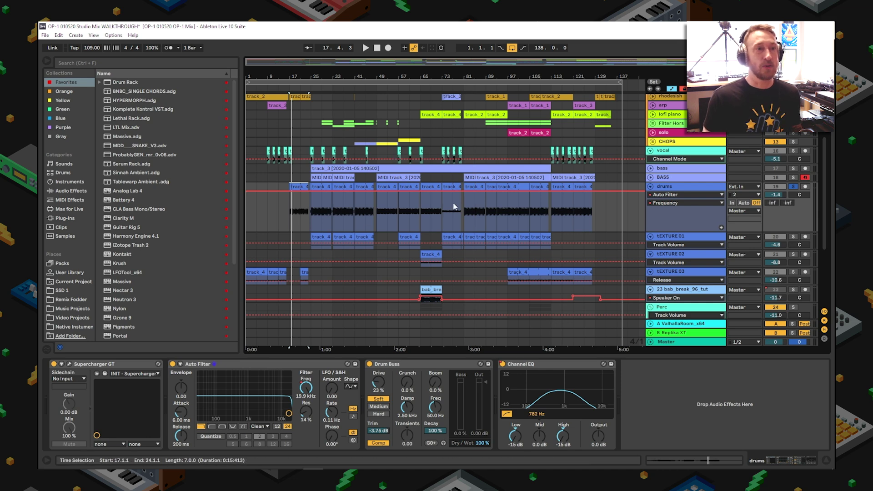
- Select the drums track's Drum Buss, play the drums from bar 17 and loop the clip starting at bar 25
{"action": "left_click", "coordinate": [395, 364]}
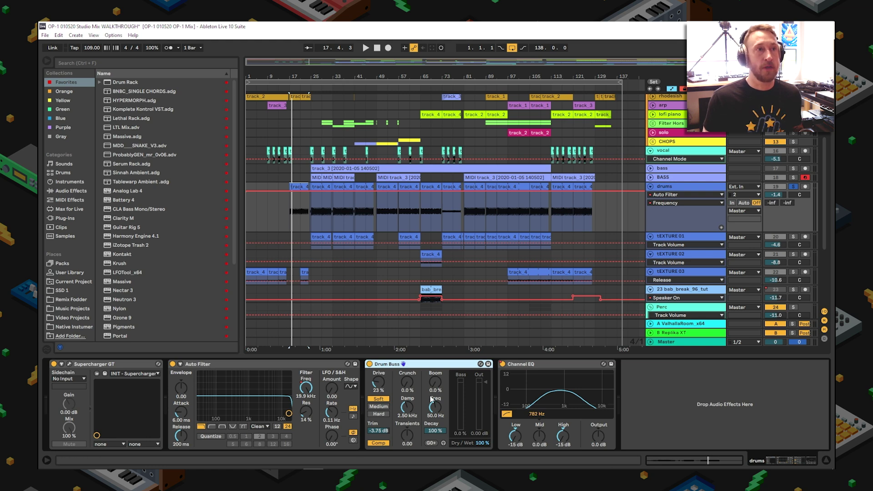
{"action": "key", "text": "space"}
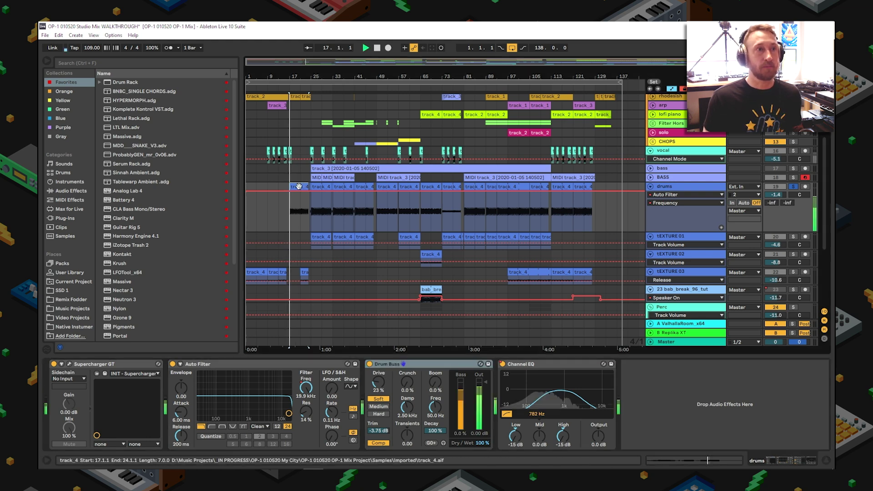
{"action": "left_click", "coordinate": [322, 186]}
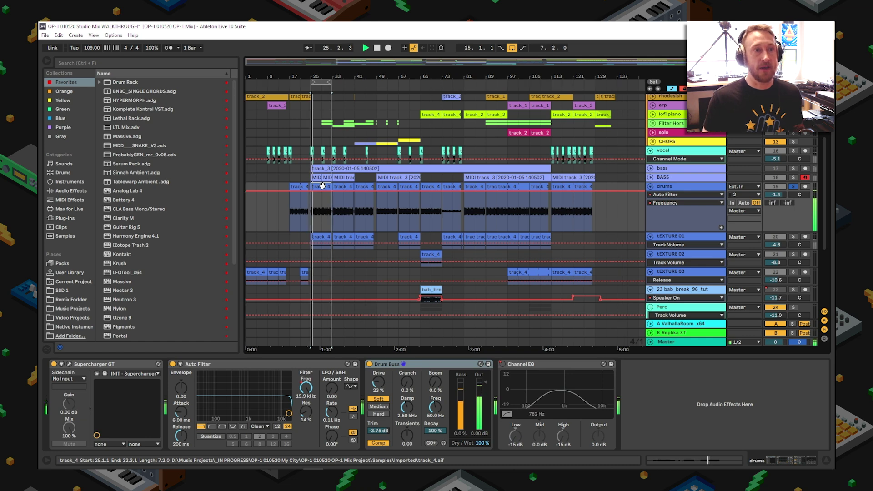
- Compare the looped drums with Drum Buss bypassed and re-enabled, and stop playback
{"action": "left_click", "coordinate": [369, 364]}
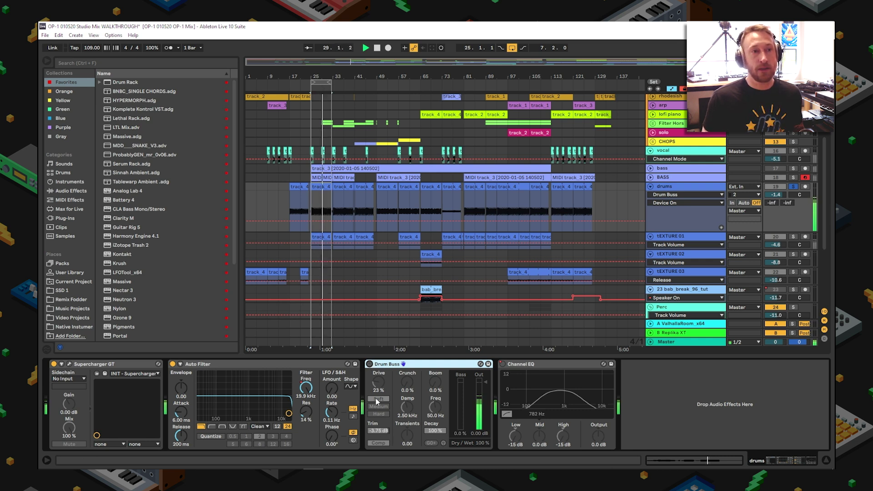
{"action": "left_click", "coordinate": [403, 408]}
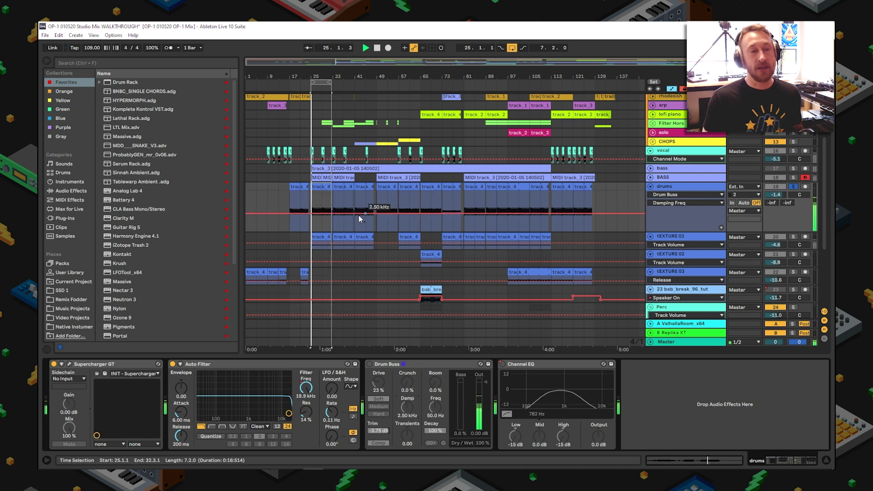
{"action": "left_click", "coordinate": [369, 364]}
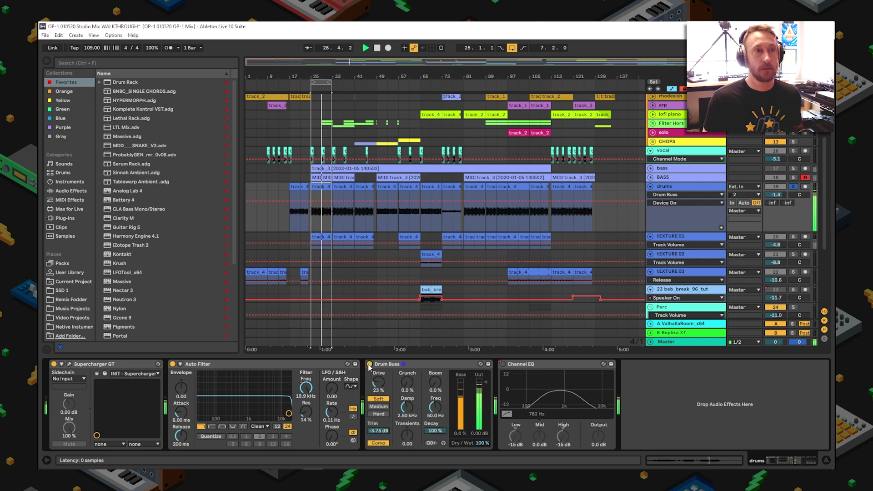
{"action": "key", "text": "space"}
- Select the drums track's Channel EQ and play the soloed drums from bar 17
{"action": "left_click", "coordinate": [298, 186]}
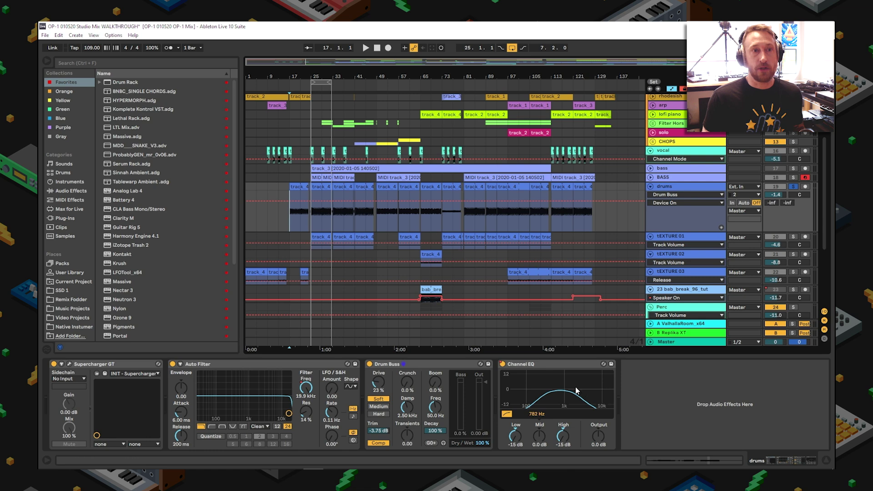
{"action": "left_click", "coordinate": [545, 363]}
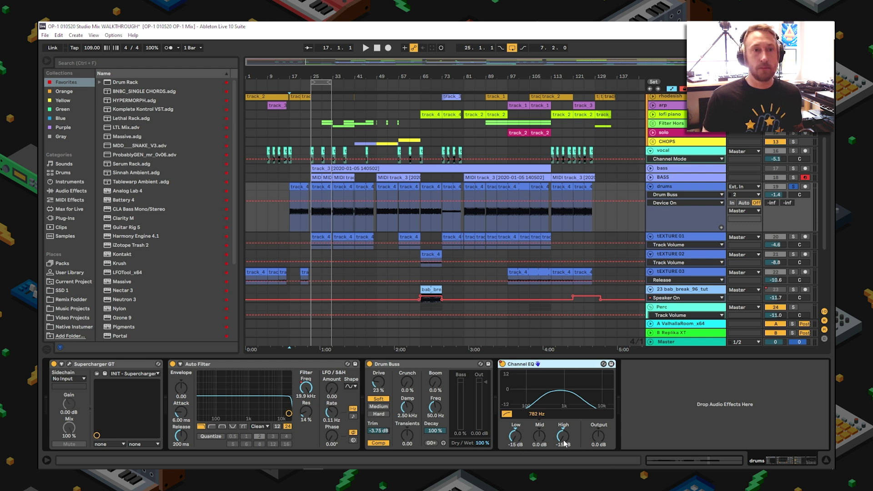
{"action": "key", "text": "space"}
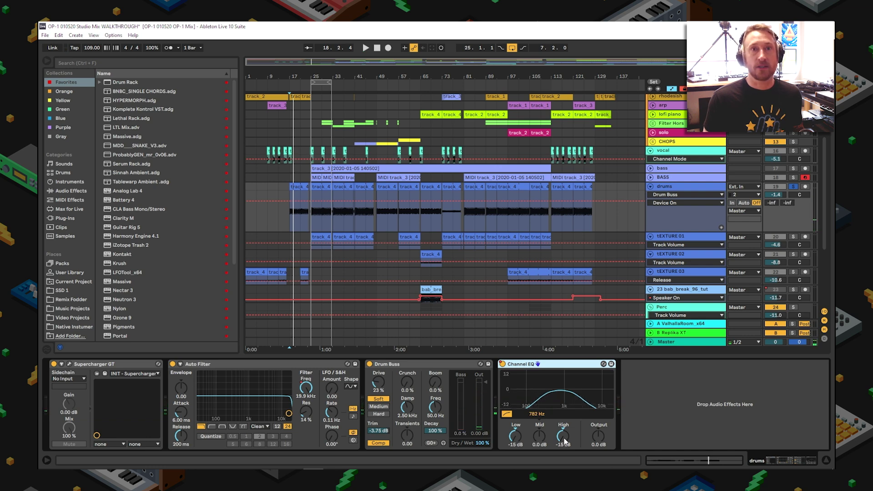
- Play the full mix from bar 17 with the drums unsoloed and the loop off, and save the set
{"action": "key", "text": "space"}
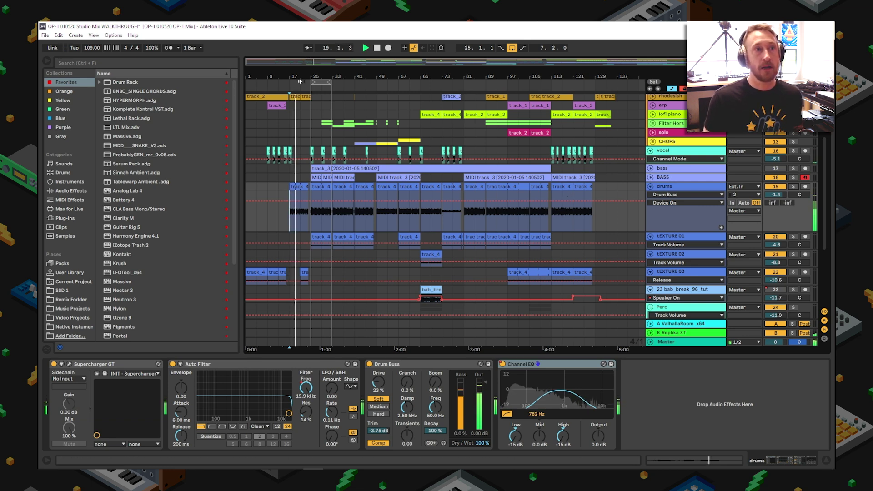
{"action": "scroll", "coordinate": [307, 220], "scroll_direction": "up", "scroll_amount": 3}
{"action": "key", "text": "space"}
{"action": "key", "text": "ctrl+s"}
- Select the tEXTURE 01, tEXTURE 02 and tEXTURE 03 tracks in turn to examine their effect chains
{"action": "scroll", "coordinate": [588, 248], "scroll_direction": "down", "scroll_amount": 3}
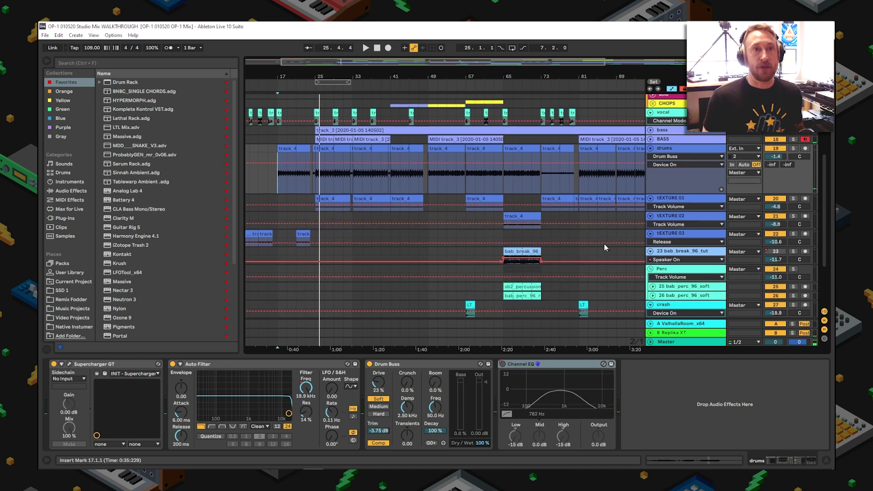
{"action": "left_click", "coordinate": [671, 203]}
{"action": "left_click", "coordinate": [671, 217]}
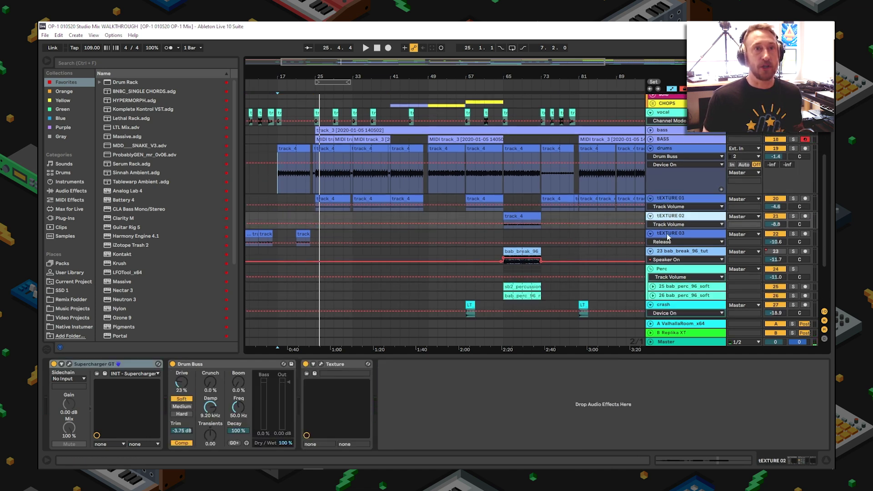
{"action": "left_click", "coordinate": [667, 234]}
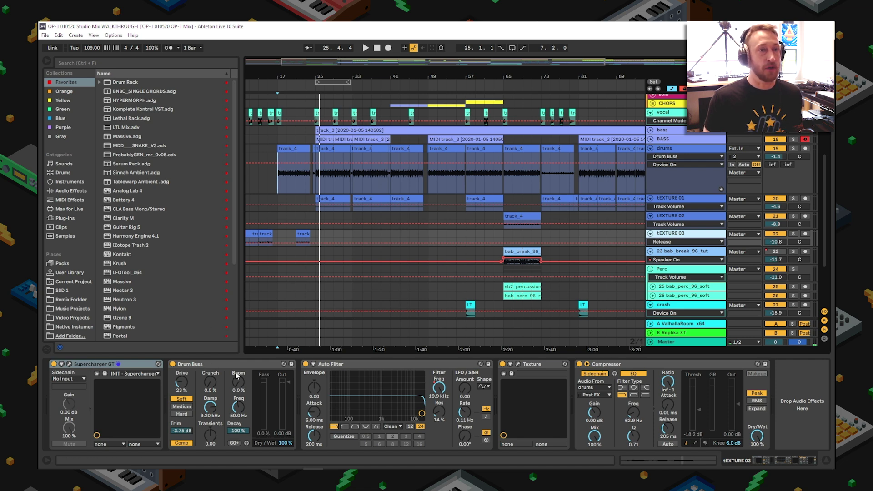
- Show the Auto Filter's frequency automation on tEXTURE 03 and enlarge the three texture tracks
{"action": "left_click", "coordinate": [370, 365]}
{"action": "right_click", "coordinate": [446, 390]}
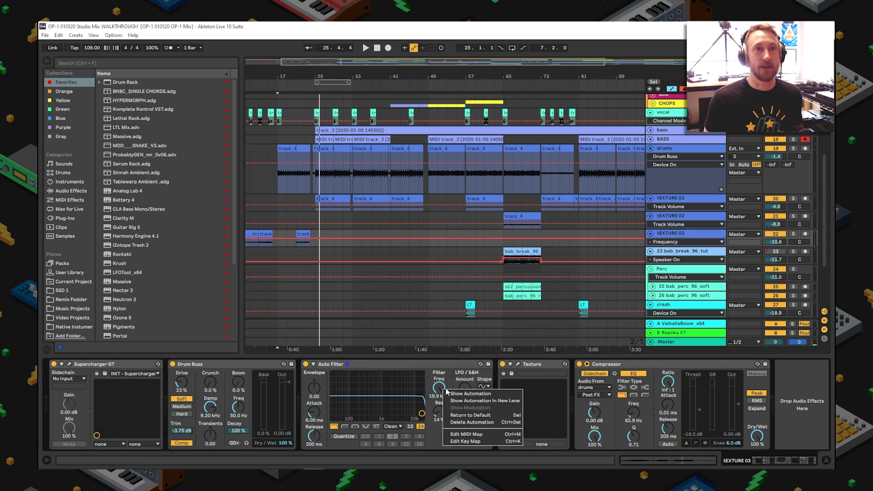
{"action": "left_click", "coordinate": [451, 396]}
{"action": "left_click", "coordinate": [193, 364]}
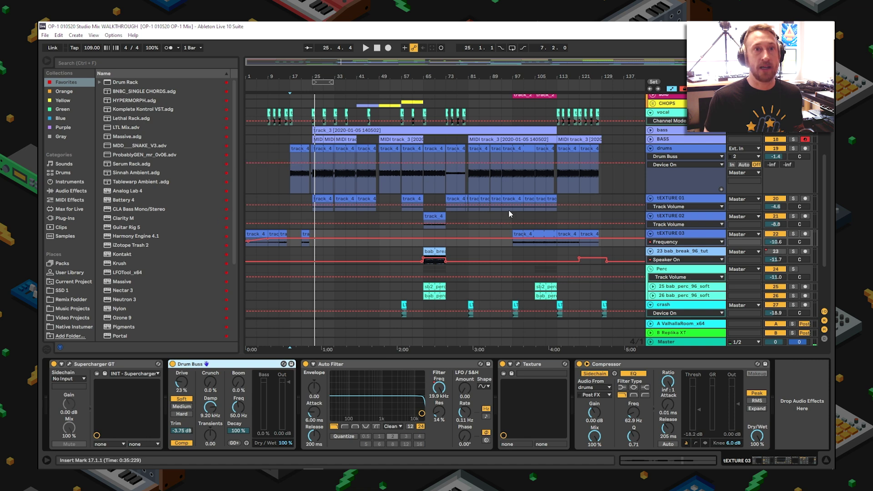
{"action": "left_click_drag", "start_coordinate": [681, 209], "coordinate": [673, 288]}
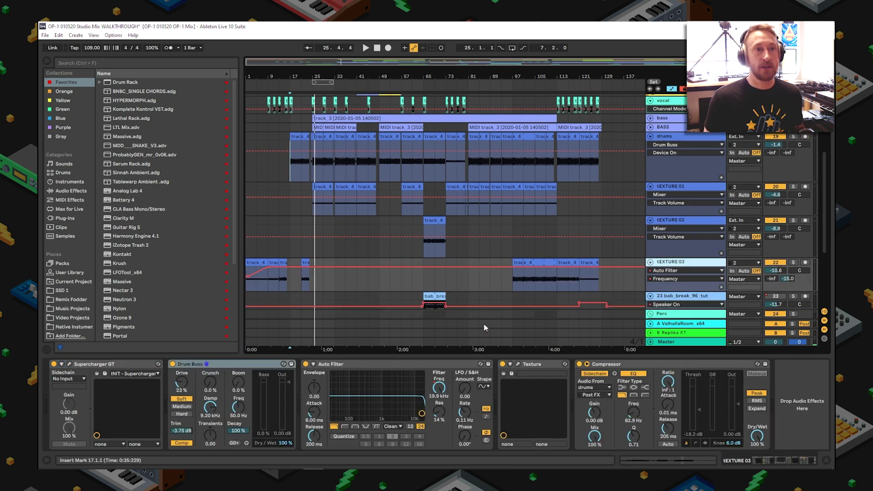
- Open the Texture plug-in on the soloed tEXTURE 01 track and play the track from bar 25
{"action": "left_click", "coordinate": [519, 364]}
{"action": "left_click_drag", "start_coordinate": [525, 253], "coordinate": [411, 130]}
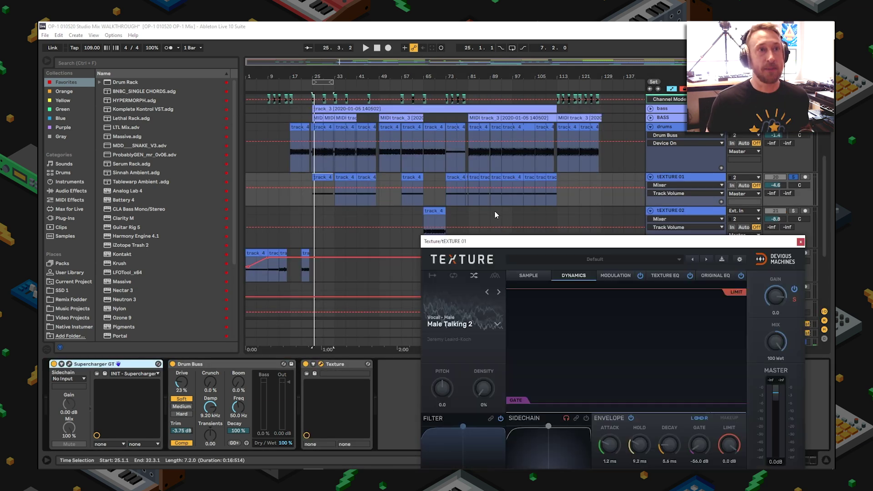
{"action": "left_click_drag", "start_coordinate": [499, 250], "coordinate": [342, 128]}
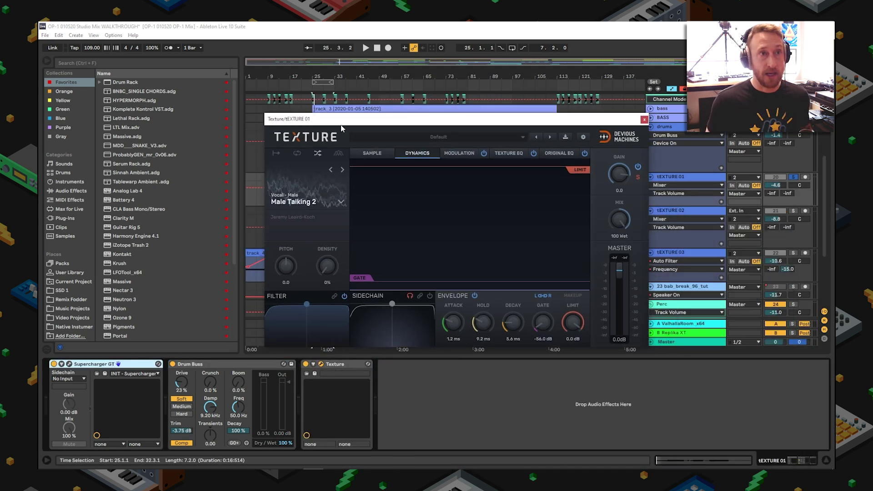
{"action": "key", "text": "space"}
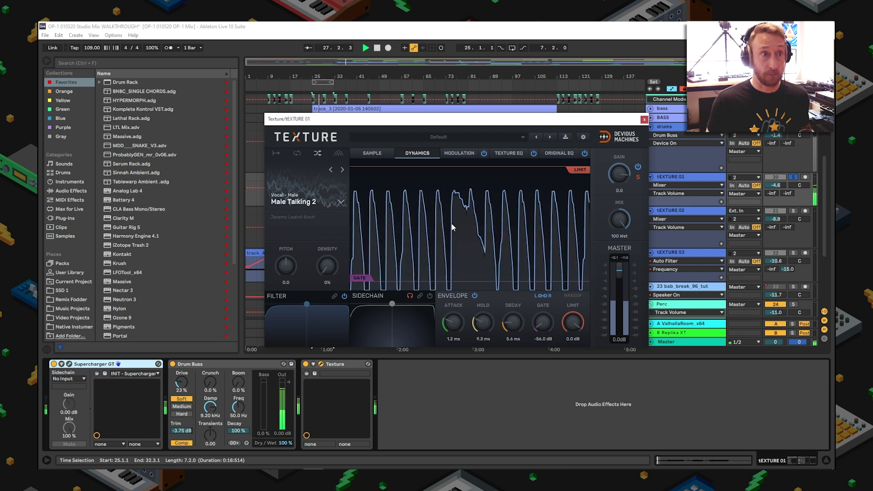
- Play tEXTURE 01 from bar 25 with the Texture plug-in bypassed, and re-enable the plug-in
{"action": "left_click_drag", "start_coordinate": [466, 118], "coordinate": [500, 255]}
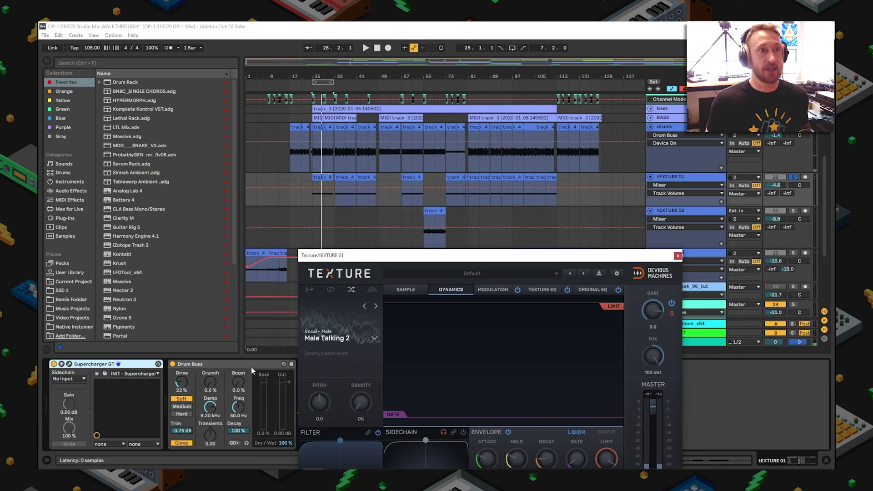
{"action": "left_click_drag", "start_coordinate": [355, 262], "coordinate": [517, 241]}
{"action": "left_click", "coordinate": [307, 365]}
{"action": "key", "text": "space"}
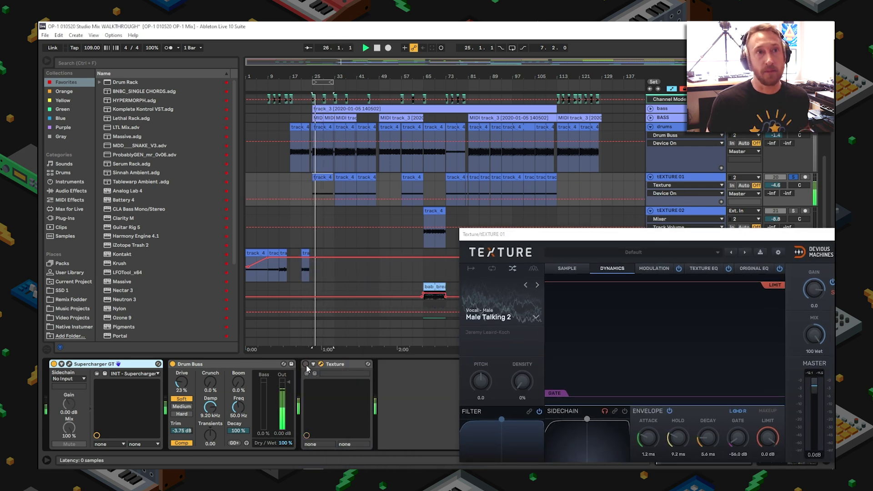
{"action": "left_click", "coordinate": [308, 365]}
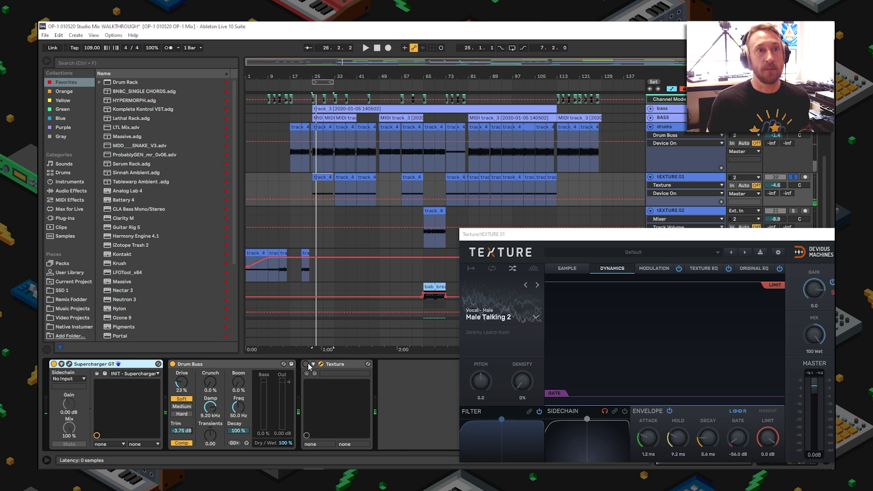
{"action": "left_click_drag", "start_coordinate": [550, 242], "coordinate": [346, 118]}
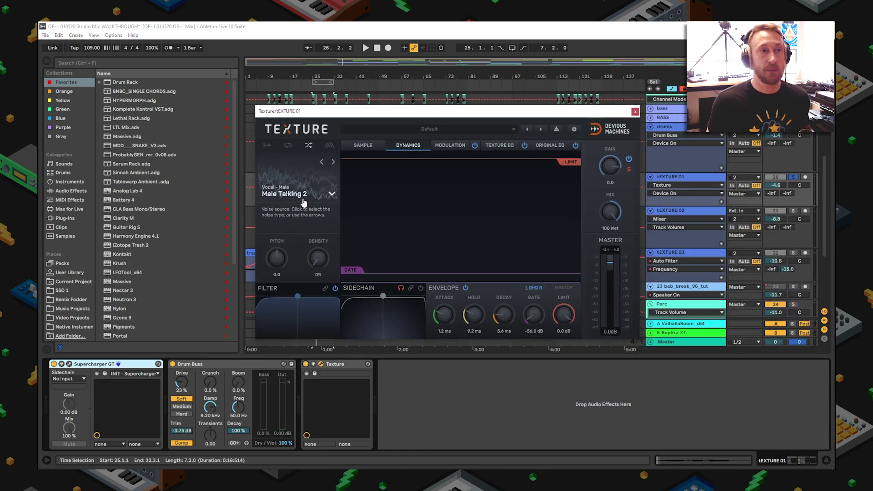
- Move the Texture plug-in window clear of the clips and play tEXTURE 01 from its clip at bar 57
{"action": "key", "text": "space"}
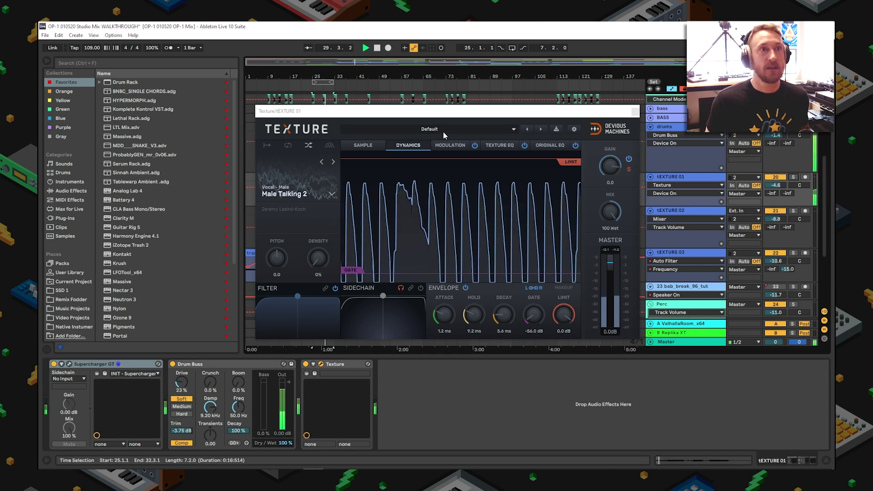
{"action": "left_click_drag", "start_coordinate": [461, 111], "coordinate": [401, 286]}
{"action": "left_click", "coordinate": [433, 214]}
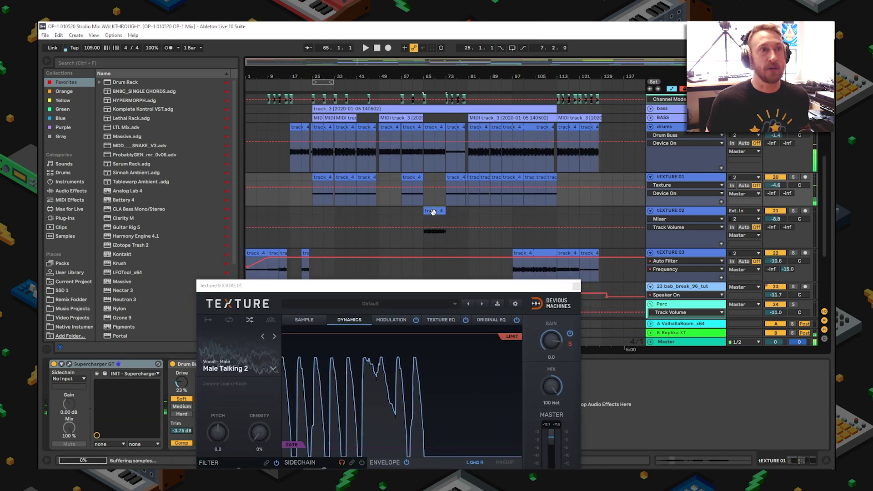
{"action": "key", "text": "space"}
{"action": "left_click", "coordinate": [418, 177]}
{"action": "key", "text": "space"}
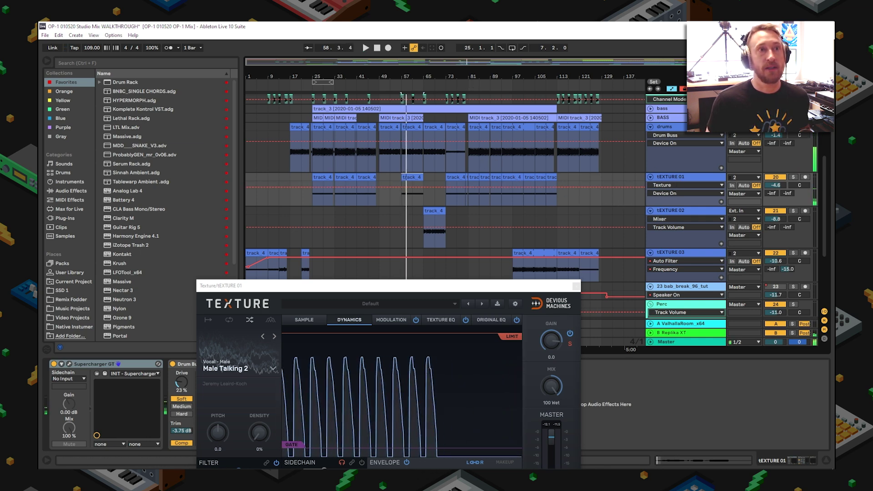
- Listen to tEXTURE 01 from bar 79 for a few bars and stop playback
{"action": "scroll", "coordinate": [462, 206], "scroll_direction": "up", "scroll_amount": 2}
{"action": "left_click", "coordinate": [464, 200]}
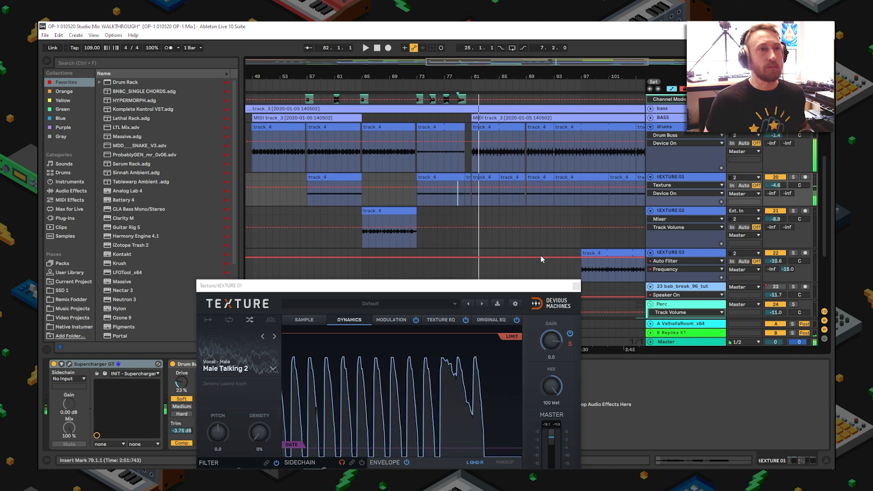
{"action": "key", "text": "space"}
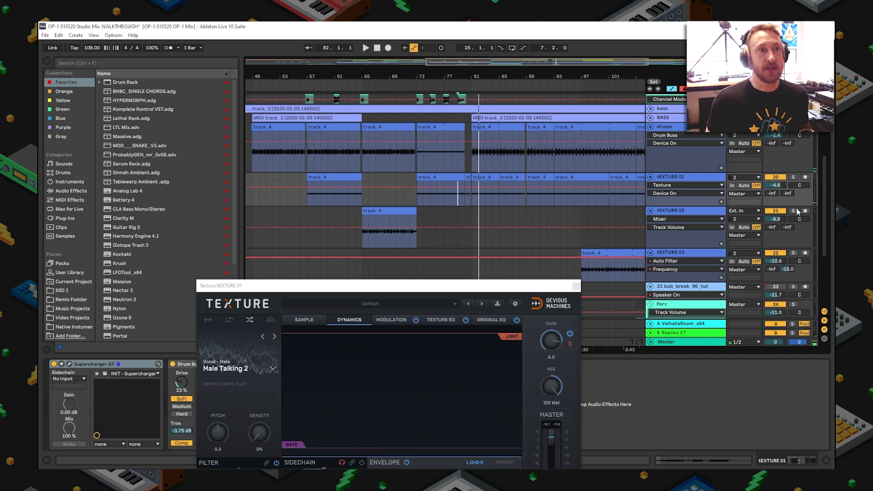
- Solo tEXTURE 02 and play its clip from bar 65, viewing its own Texture plug-in in place of tEXTURE 01's
{"action": "left_click", "coordinate": [389, 211]}
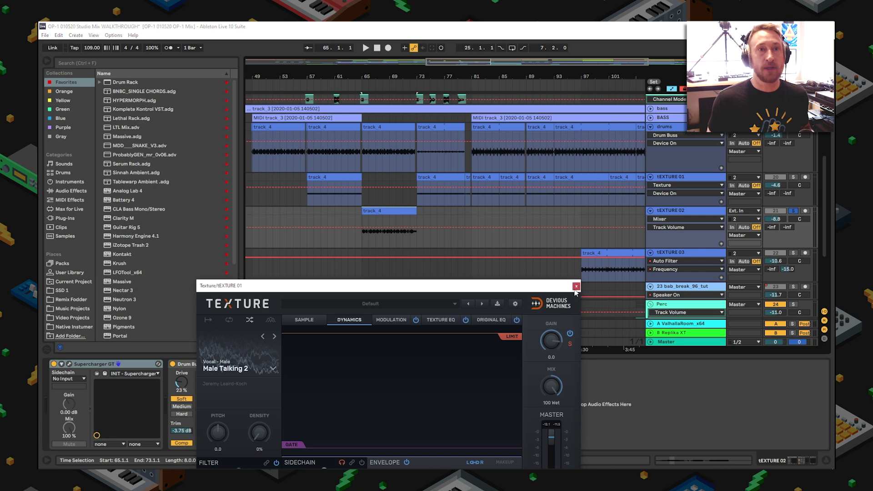
{"action": "left_click", "coordinate": [577, 286]}
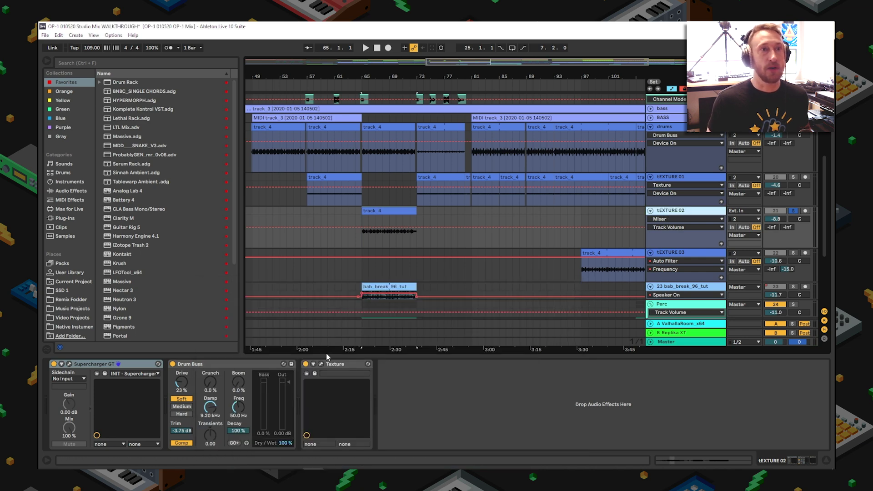
{"action": "left_click", "coordinate": [321, 364]}
{"action": "mouse_move", "coordinate": [550, 248]}
{"action": "left_mouse_down"}
{"action": "mouse_move", "coordinate": [602, 185]}
{"action": "mouse_move", "coordinate": [443, 132]}
{"action": "mouse_move", "coordinate": [235, 90]}
{"action": "left_mouse_up"}
{"action": "key", "text": "space"}
{"action": "left_click", "coordinate": [493, 83]}
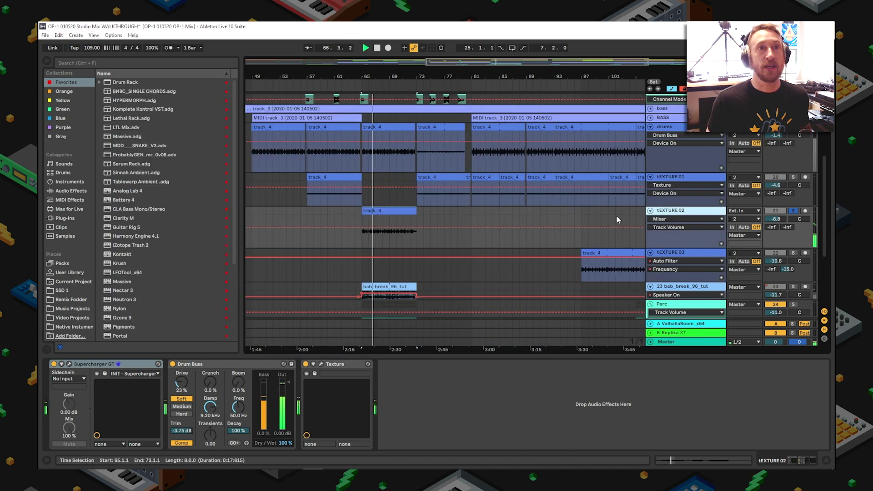
- Solo tEXTURE 03, open its Texture plug-in and play the track from bar 97
{"action": "scroll", "coordinate": [650, 239], "scroll_direction": "down", "scroll_amount": 1}
{"action": "key", "text": "minus"}
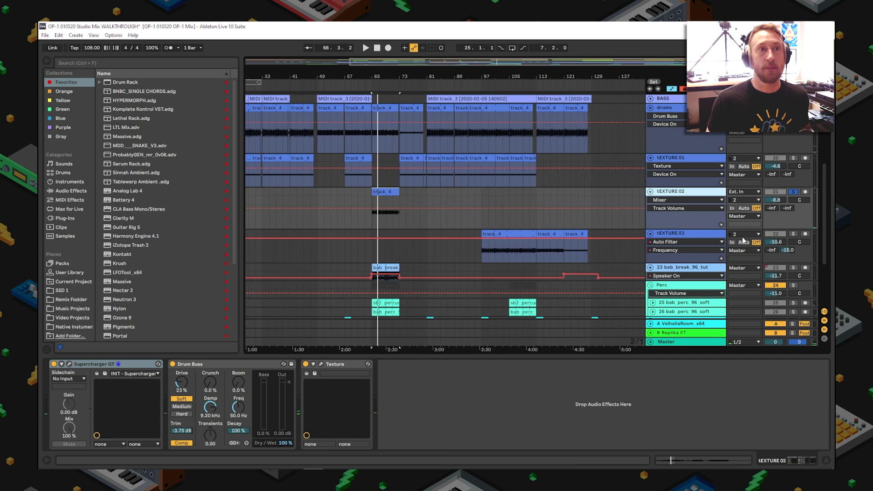
{"action": "left_click", "coordinate": [793, 234]}
{"action": "left_click", "coordinate": [509, 234]}
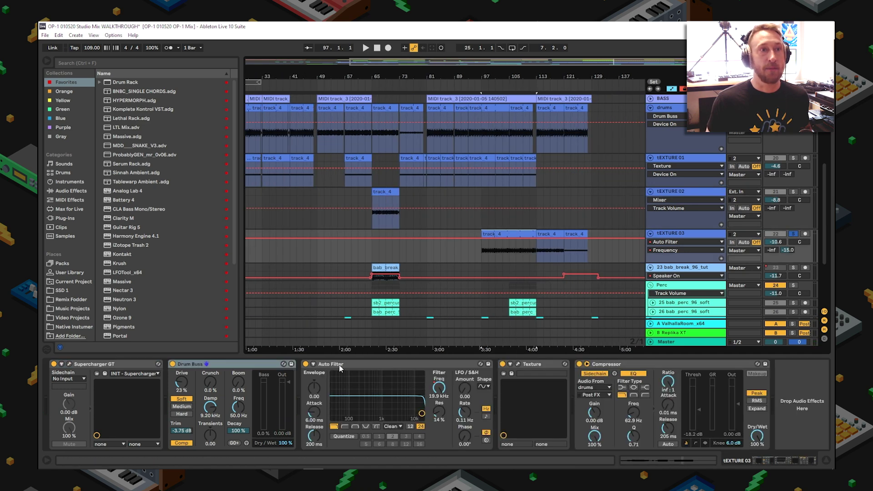
{"action": "left_click", "coordinate": [519, 365]}
{"action": "left_click_drag", "start_coordinate": [441, 243], "coordinate": [430, 125]}
{"action": "key", "text": "space"}
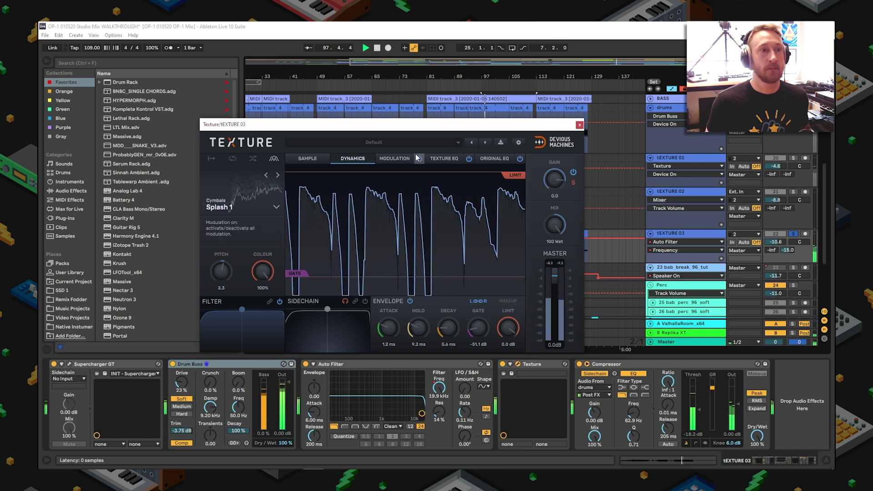
- Compare tEXTURE 03 with its Texture plug-in off and on, leave the plug-in bypassed and close its window
{"action": "left_click", "coordinate": [502, 365]}
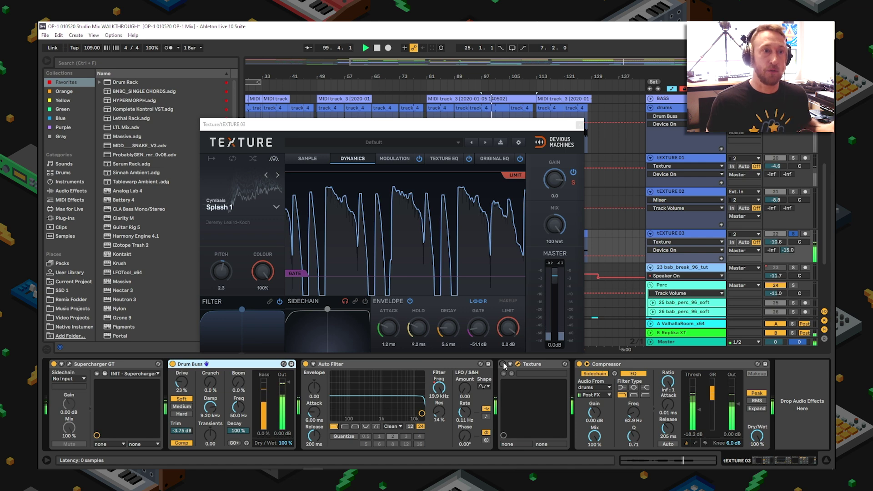
{"action": "left_click", "coordinate": [502, 364]}
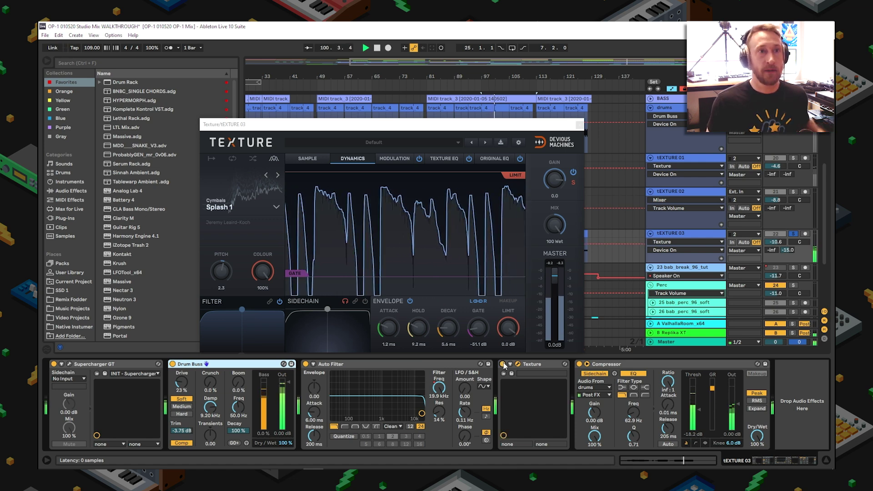
{"action": "left_click", "coordinate": [503, 364]}
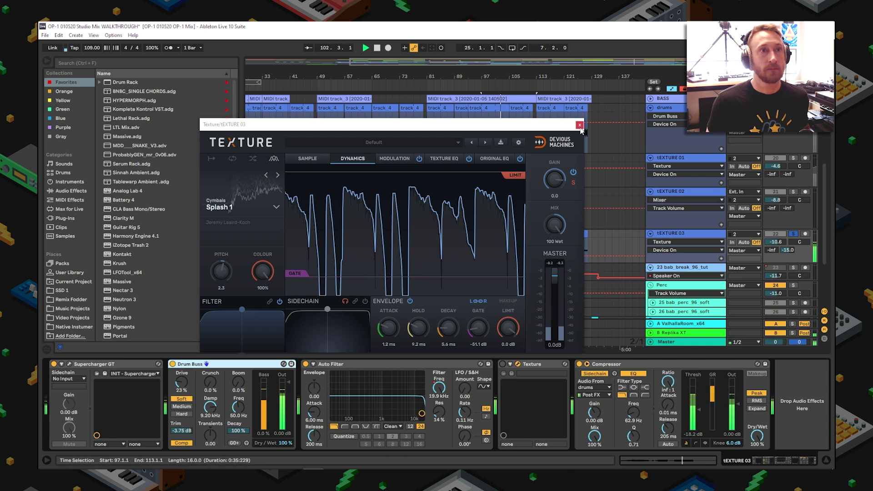
{"action": "left_click", "coordinate": [580, 125]}
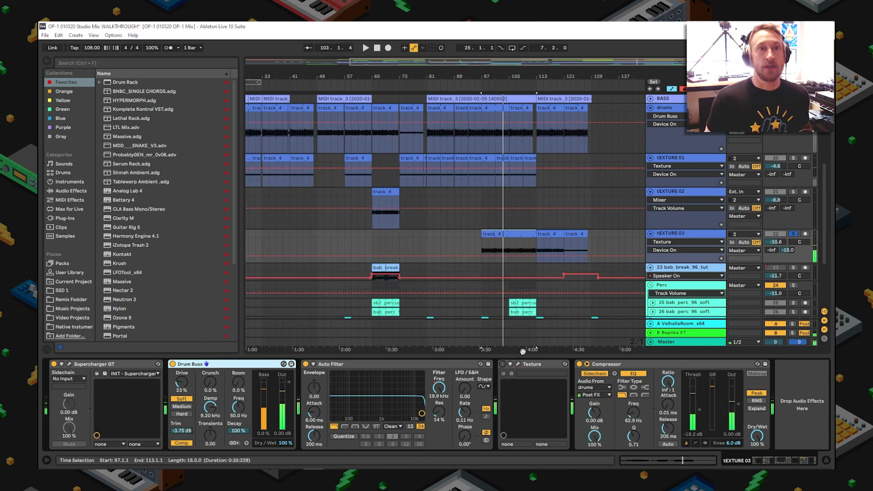
- Solo the 23 bab_break_96_tut track and play its clip from bar 65
{"action": "scroll", "coordinate": [630, 203], "scroll_direction": "up", "scroll_amount": 3}
{"action": "scroll", "coordinate": [653, 242], "scroll_direction": "down", "scroll_amount": 4}
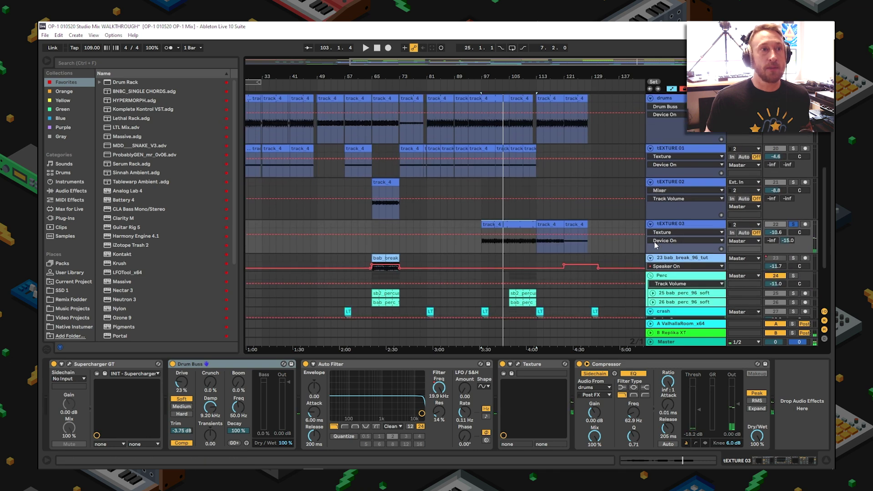
{"action": "left_click", "coordinate": [668, 265]}
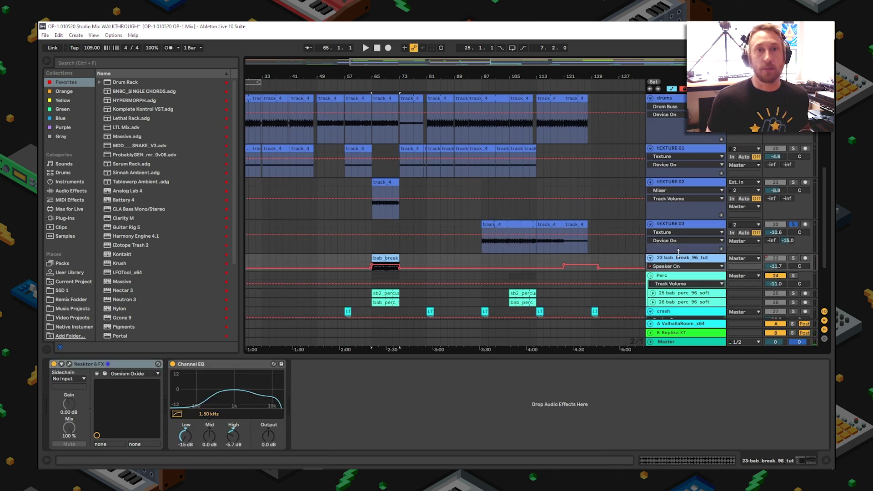
{"action": "key", "text": "space"}
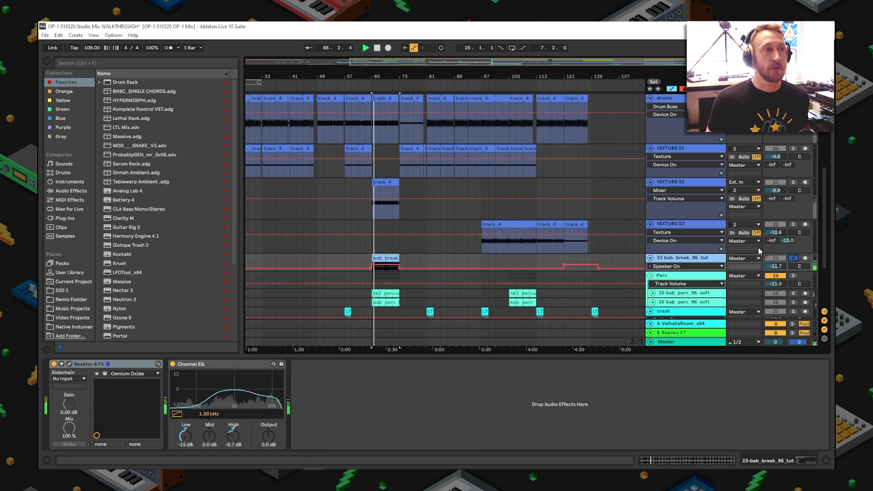
{"action": "scroll", "coordinate": [568, 258], "scroll_direction": "down", "scroll_amount": 3}
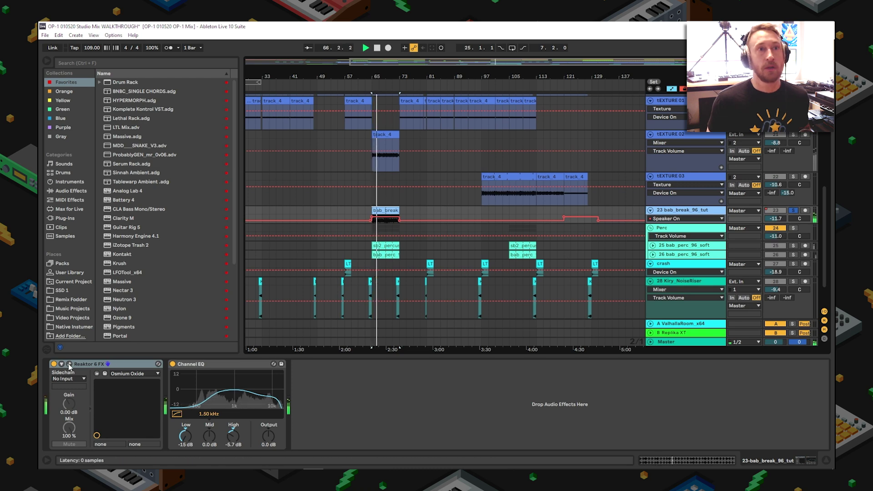
- Inspect the break track's Reaktor 6 FX plug-in, compare the sound with it bypassed, and close its window
{"action": "key", "text": "ctrl+alt+p"}
{"action": "left_click_drag", "start_coordinate": [528, 213], "coordinate": [355, 109]}
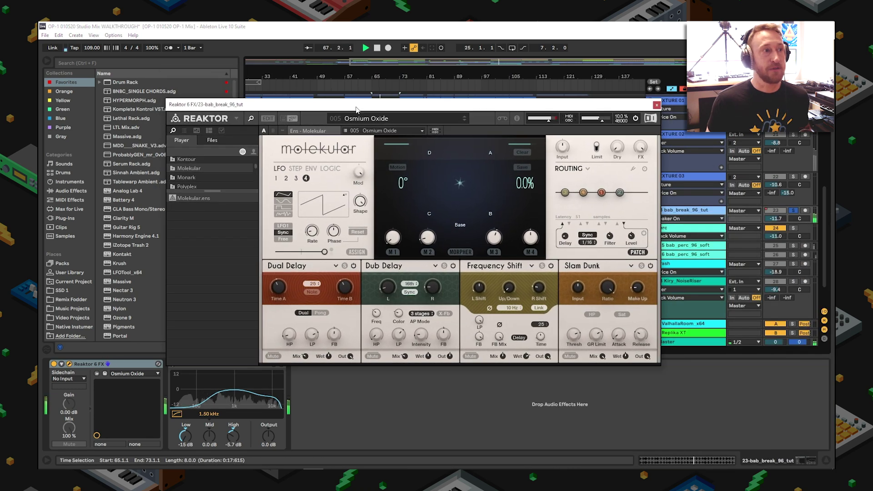
{"action": "left_click", "coordinate": [53, 364]}
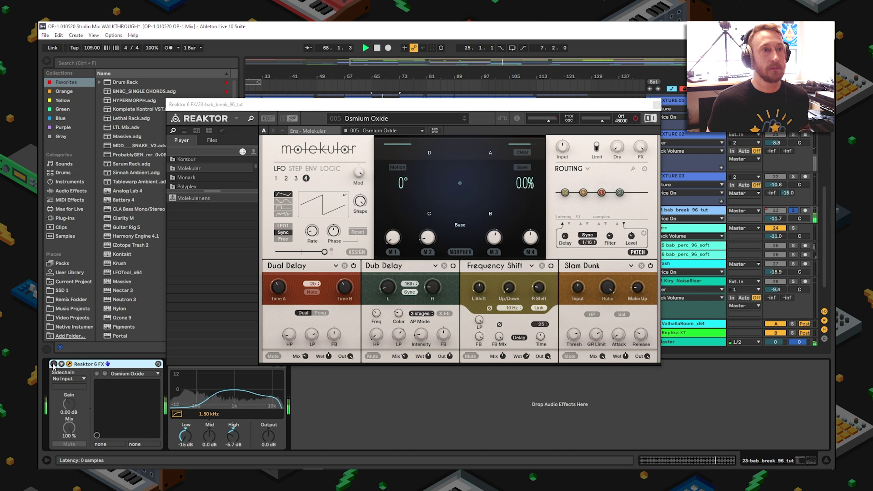
{"action": "left_click", "coordinate": [657, 105]}
{"action": "scroll", "coordinate": [440, 157], "scroll_direction": "down", "scroll_amount": 2}
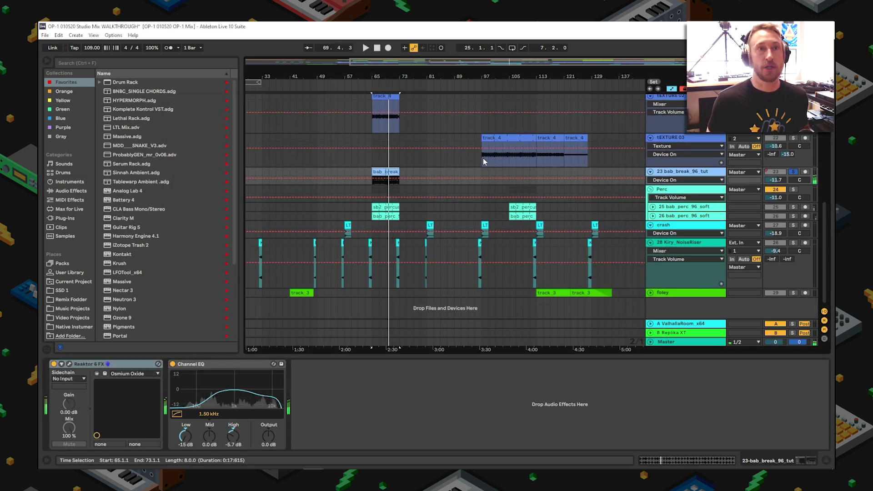
- Fold the drums, texture and break tracks, and unfold the bass and BASS tracks
{"action": "scroll", "coordinate": [438, 154], "scroll_direction": "up", "scroll_amount": 10}
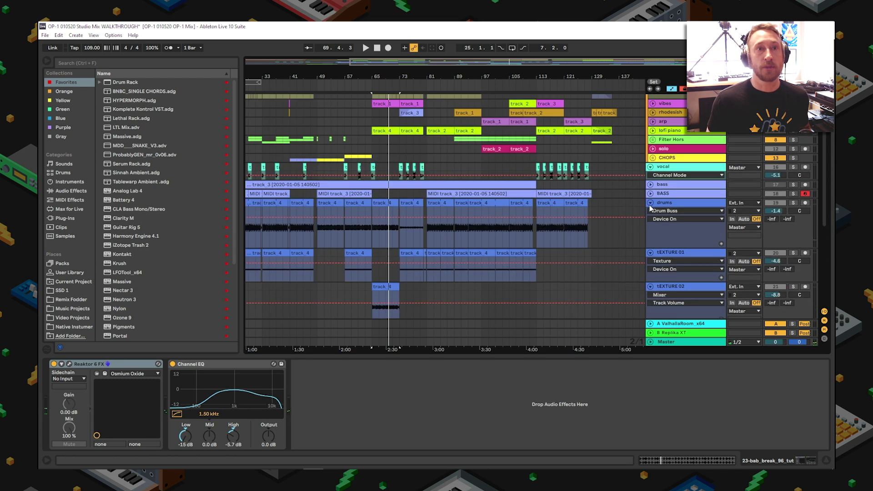
{"action": "left_click", "coordinate": [650, 203]}
{"action": "left_click", "coordinate": [650, 212]}
{"action": "left_click", "coordinate": [650, 220]}
{"action": "left_click", "coordinate": [650, 230]}
{"action": "left_click", "coordinate": [650, 239]}
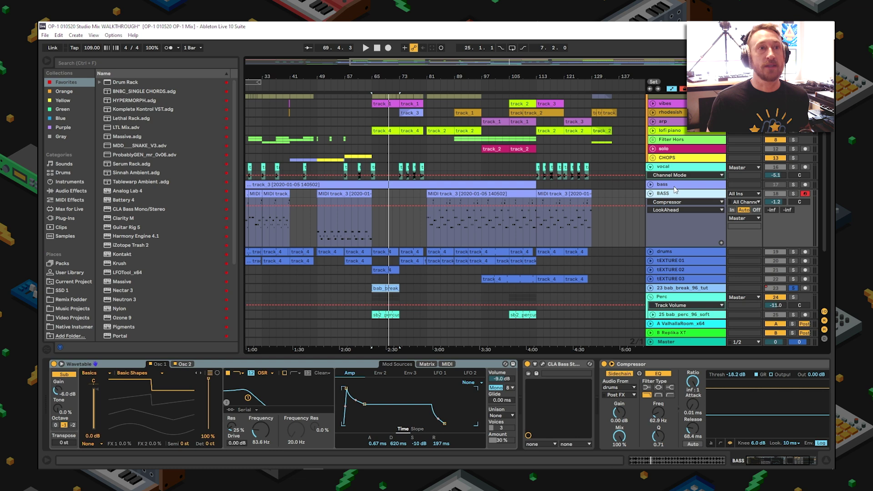
{"action": "left_click_drag", "start_coordinate": [674, 187], "coordinate": [674, 229]}
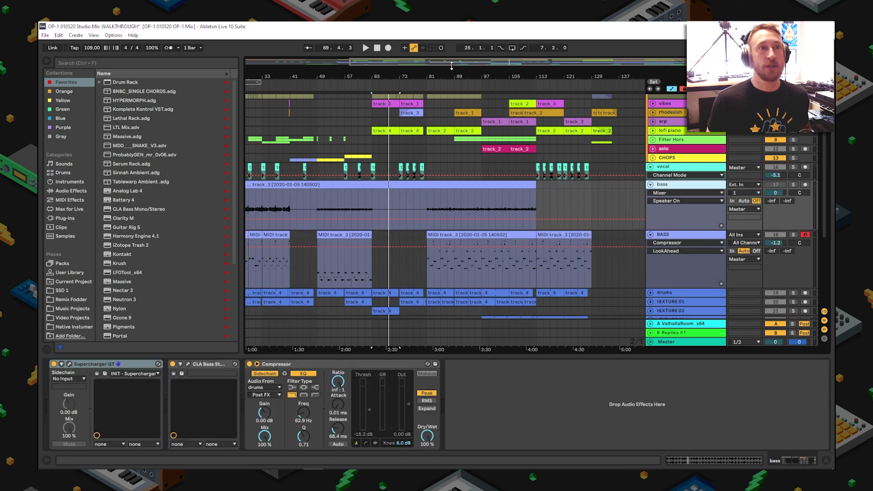
{"action": "left_click_drag", "start_coordinate": [444, 72], "coordinate": [443, 62]}
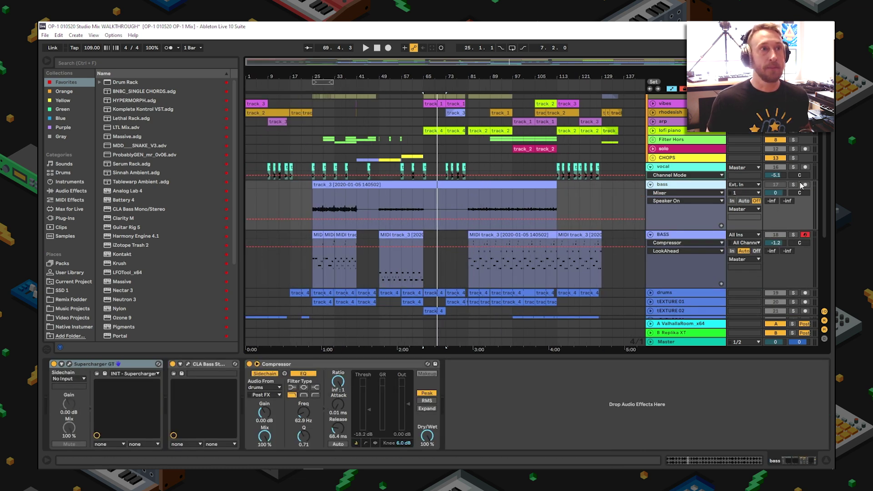
- Solo the bass track and play it from bar 25 while examining its CLA Bass plug-in and Compressor
{"action": "left_click", "coordinate": [794, 184]}
{"action": "left_click", "coordinate": [340, 185]}
{"action": "key", "text": "space"}
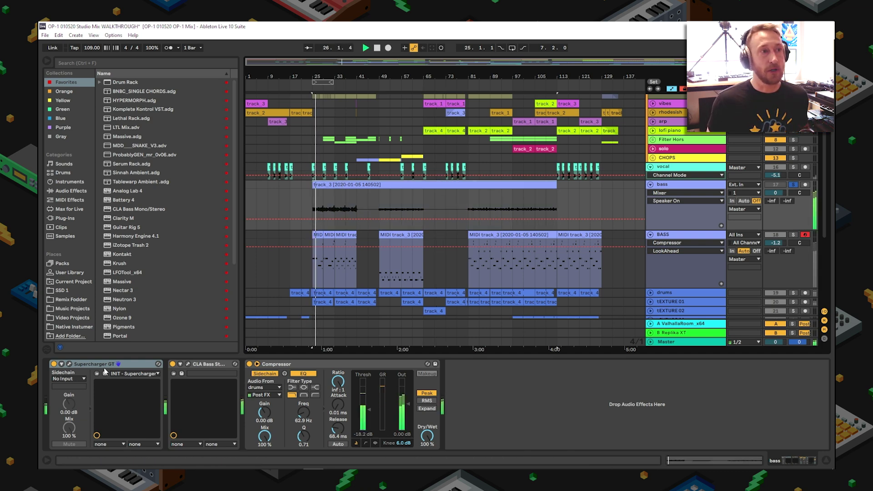
{"action": "left_click", "coordinate": [181, 373]}
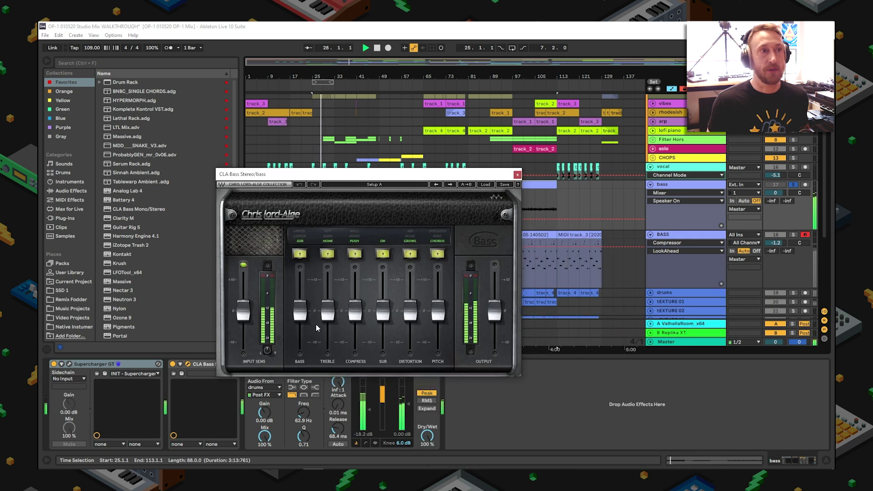
{"action": "left_click", "coordinate": [517, 175]}
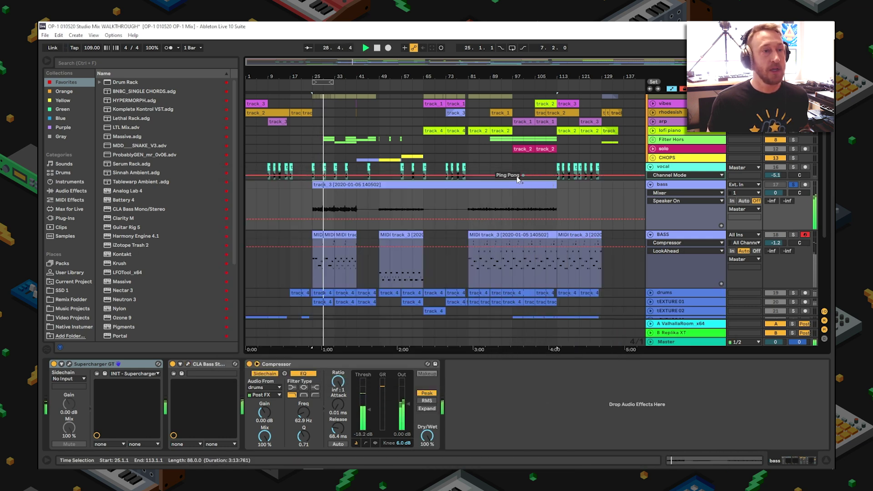
{"action": "left_click", "coordinate": [279, 364]}
{"action": "key", "text": "space"}
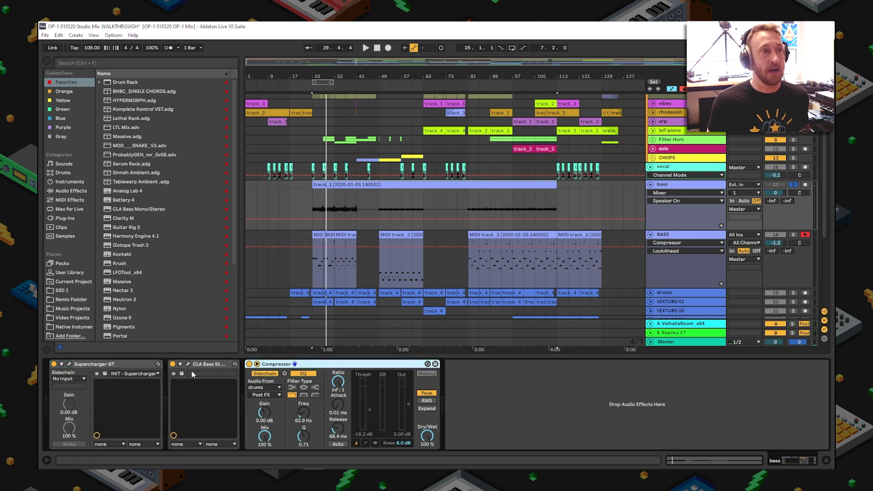
- Play the bass from bar 25 with CLA Bass and the Compressor bypassed, and re-enable both devices
{"action": "left_click", "coordinate": [172, 364]}
{"action": "left_click", "coordinate": [249, 364]}
{"action": "key", "text": "space"}
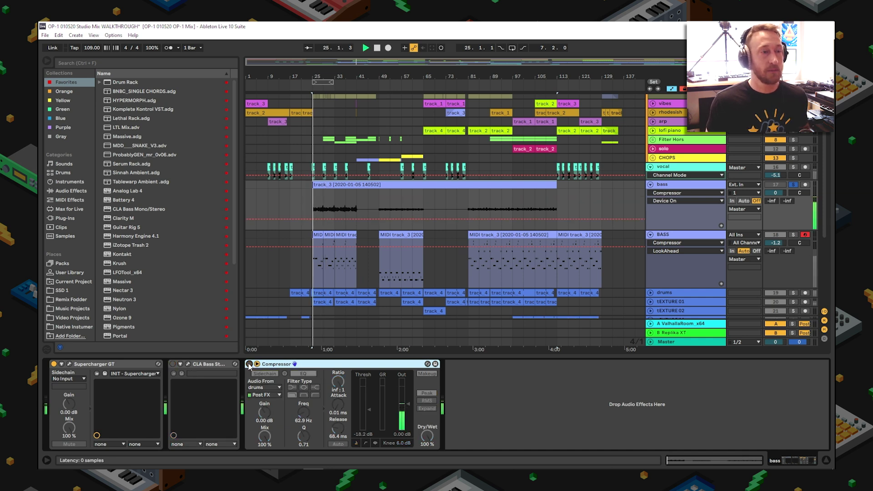
{"action": "left_click", "coordinate": [249, 364]}
{"action": "left_click", "coordinate": [172, 364]}
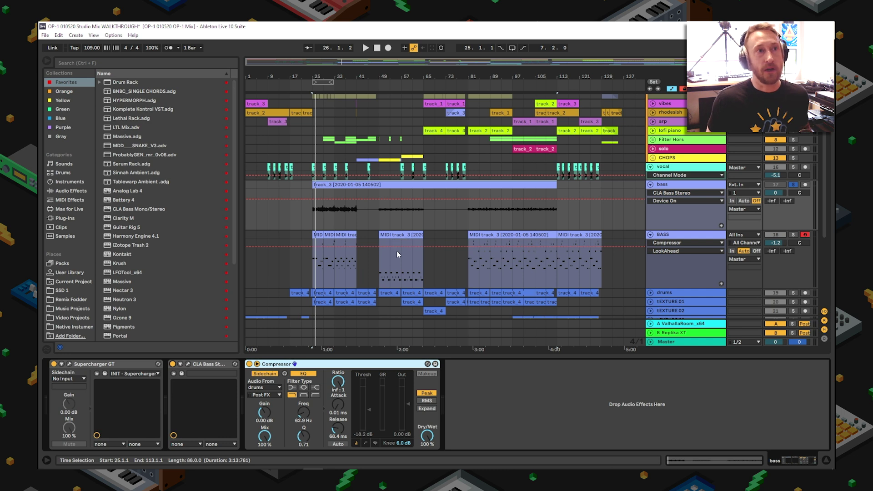
- Split the bass clip at bar 41 and convert the melody of its first section to a new MIDI track
{"action": "left_click", "coordinate": [359, 221]}
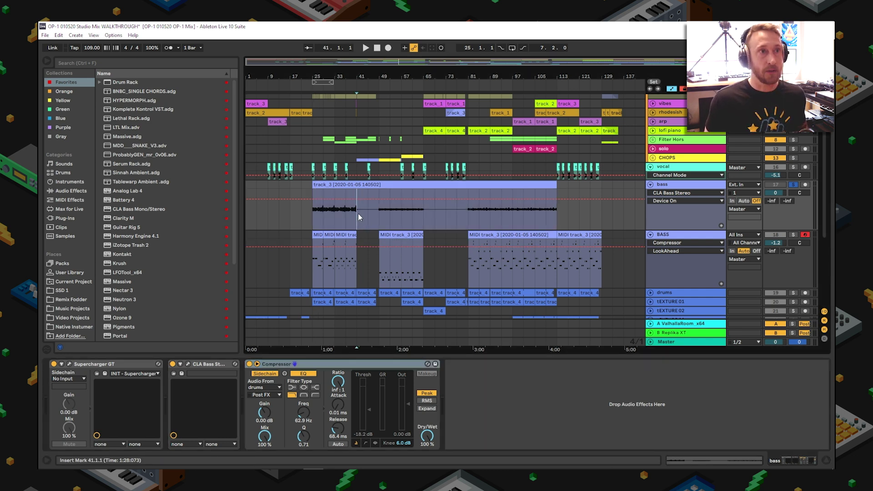
{"action": "key", "text": "ctrl+e"}
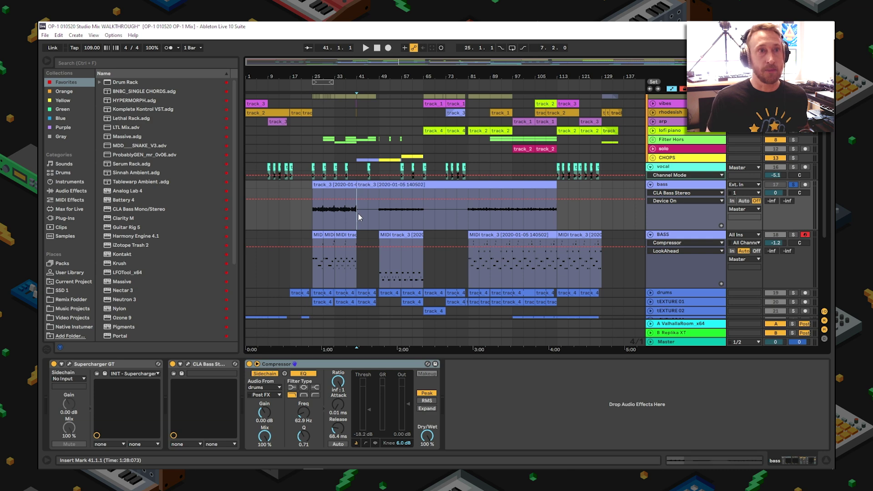
{"action": "right_click", "coordinate": [333, 185]}
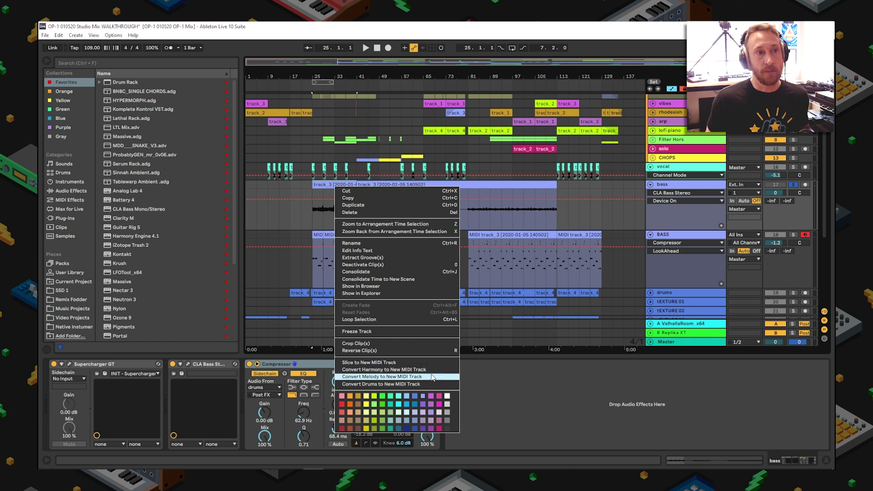
{"action": "left_click", "coordinate": [404, 377]}
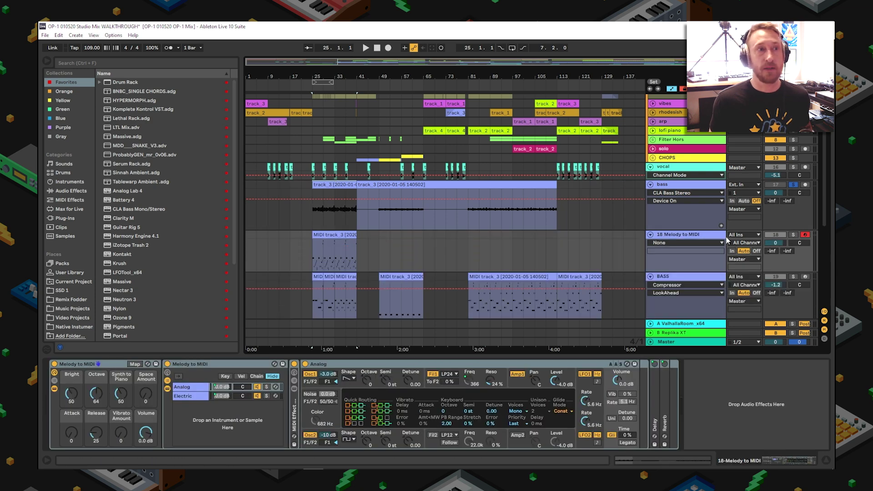
- Play from bar 25, soloing the converted melody track and the original bass in turn, and clear the solos
{"action": "left_click", "coordinate": [793, 235]}
{"action": "left_click", "coordinate": [344, 234]}
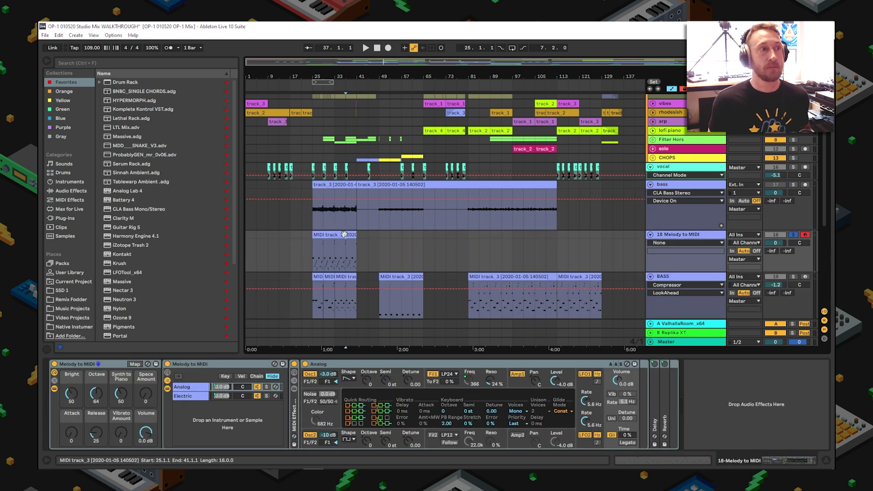
{"action": "key", "text": "space"}
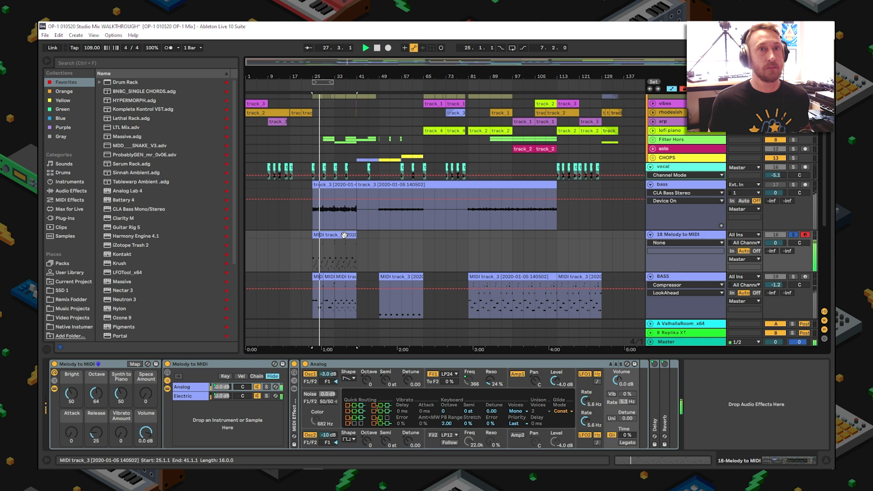
{"action": "left_click", "coordinate": [793, 185]}
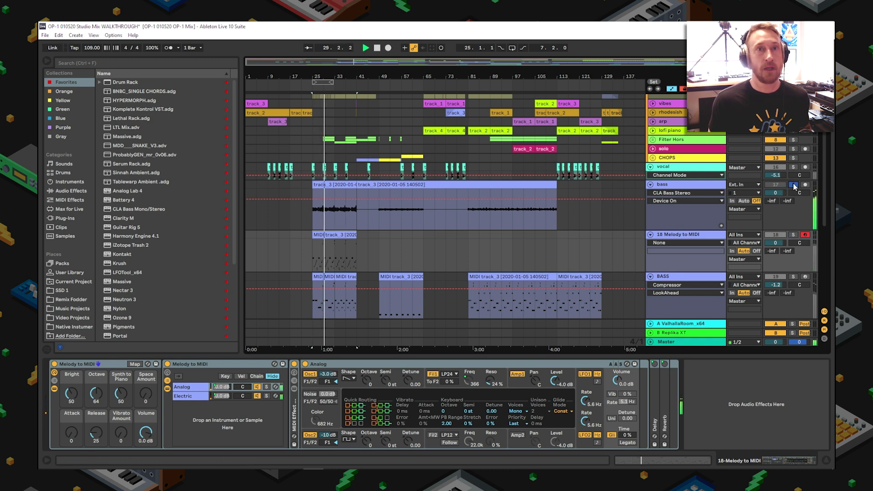
{"action": "key", "text": "space"}
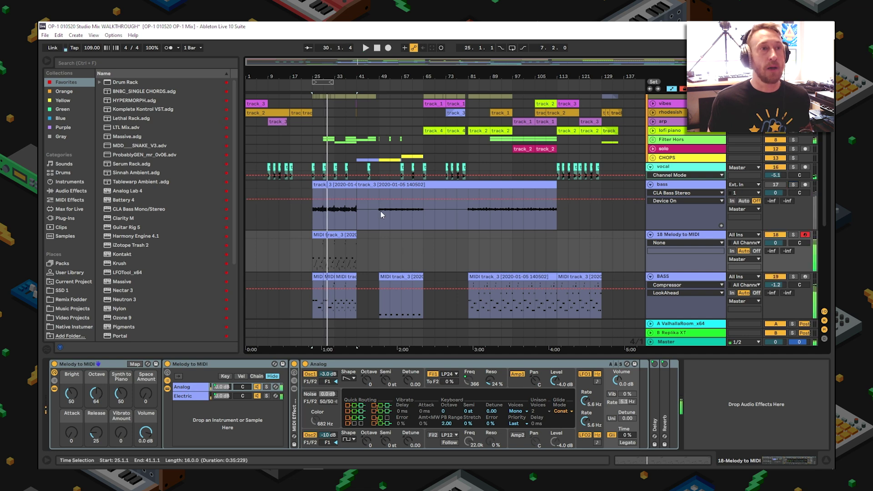
- Examine the converted clip's MIDI notes and delete the Melody to MIDI track
{"action": "double_click", "coordinate": [342, 236]}
{"action": "left_click", "coordinate": [361, 303]}
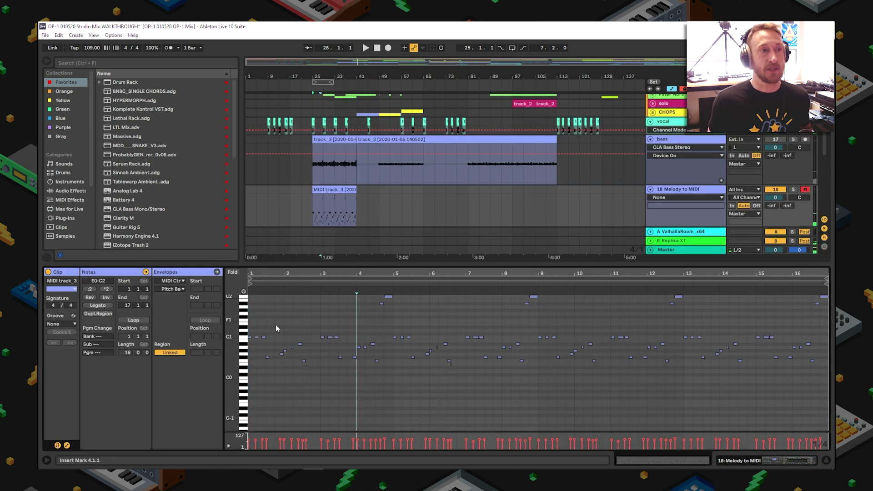
{"action": "scroll", "coordinate": [353, 199], "scroll_direction": "down", "scroll_amount": 2}
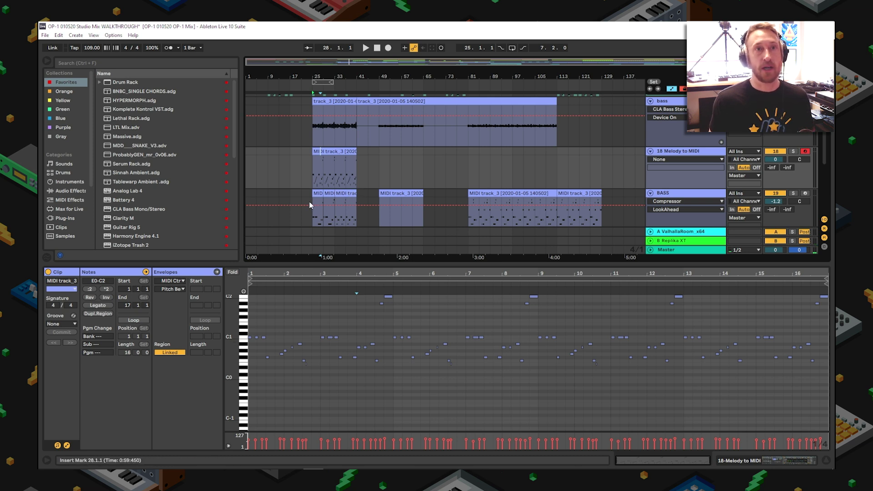
{"action": "left_click", "coordinate": [672, 154]}
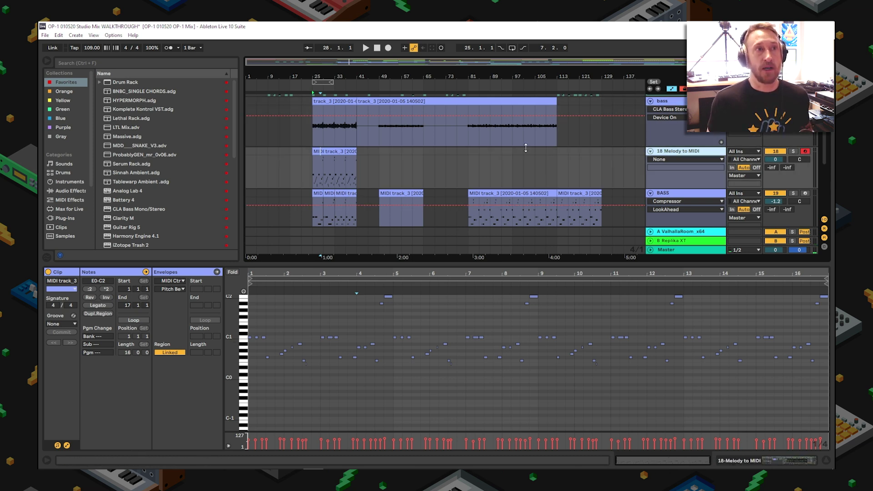
{"action": "key", "text": "Delete"}
- Play the BASS track's first MIDI clip from bar 25 and enlarge its Wavetable's expanded view to examine the oscillators and envelopes
{"action": "left_click", "coordinate": [317, 151]}
{"action": "left_click", "coordinate": [663, 151]}
{"action": "left_click_drag", "start_coordinate": [401, 264], "coordinate": [391, 205]}
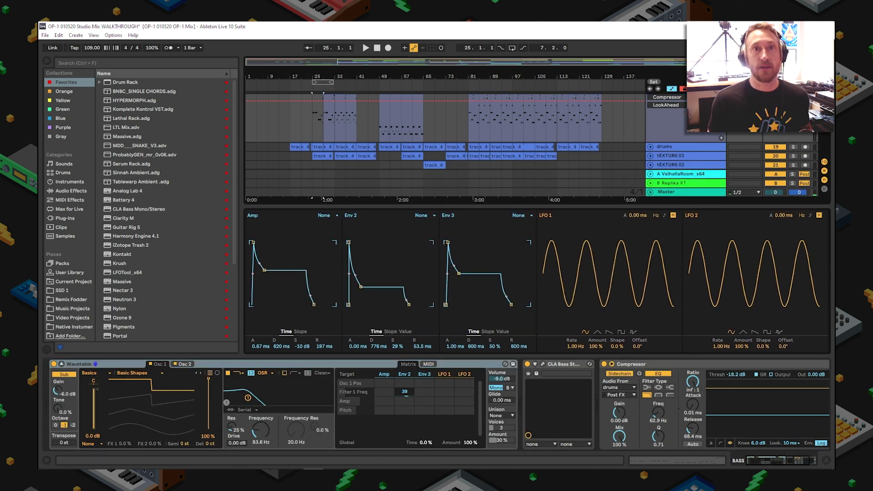
{"action": "scroll", "coordinate": [757, 144], "scroll_direction": "up", "scroll_amount": 2}
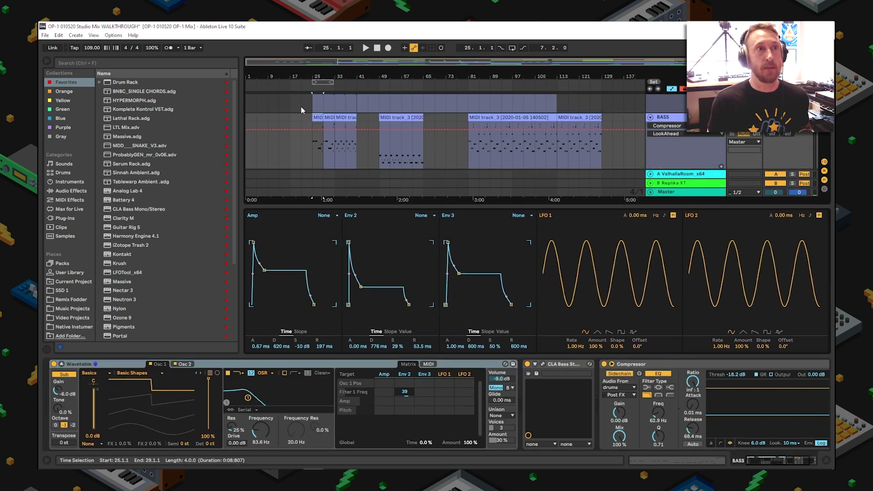
{"action": "key", "text": "space"}
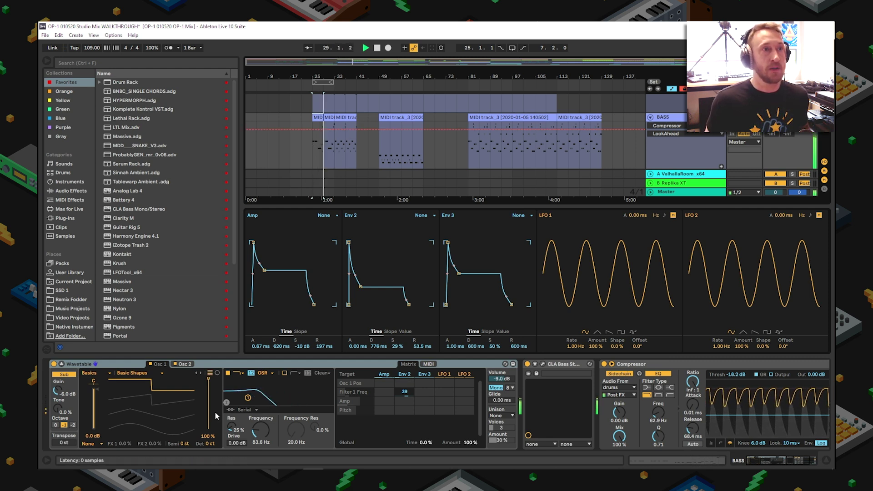
{"action": "left_click_drag", "start_coordinate": [322, 201], "coordinate": [328, 150]}
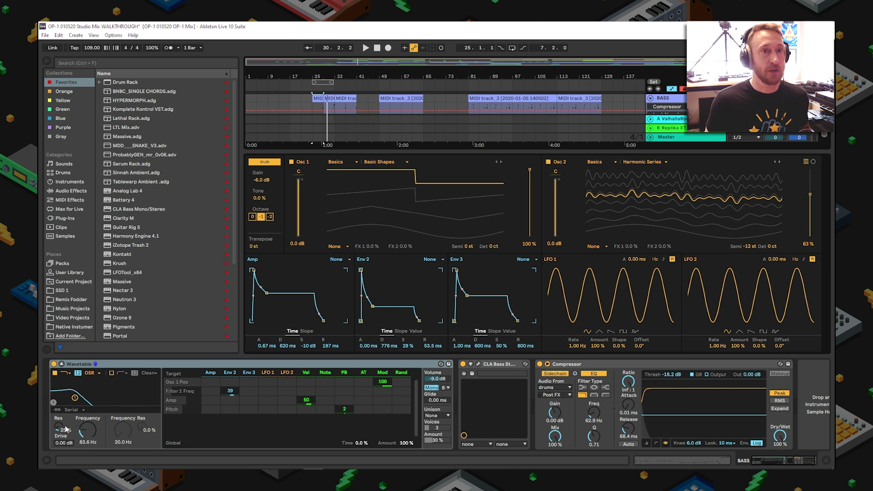
- Replay the BASS track from bar 25 while inspecting its CLA Bass plug-in window and its sidechained Compressor
{"action": "key", "text": "space"}
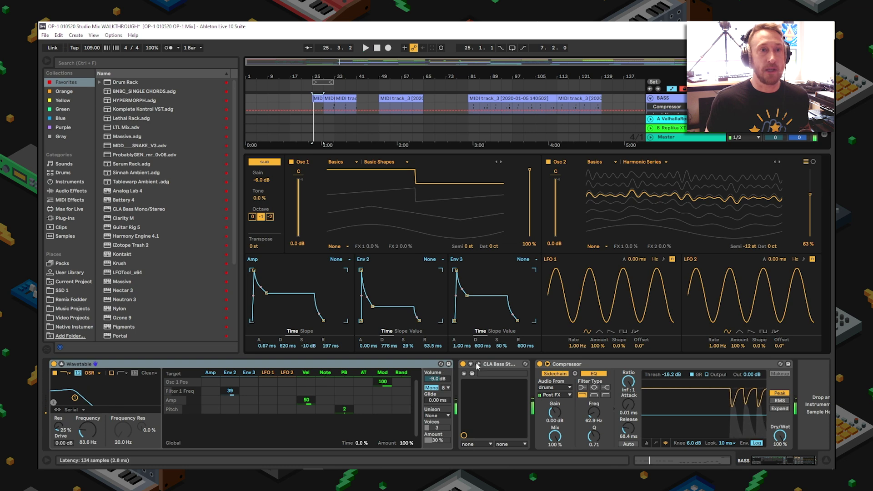
{"action": "left_click", "coordinate": [477, 365]}
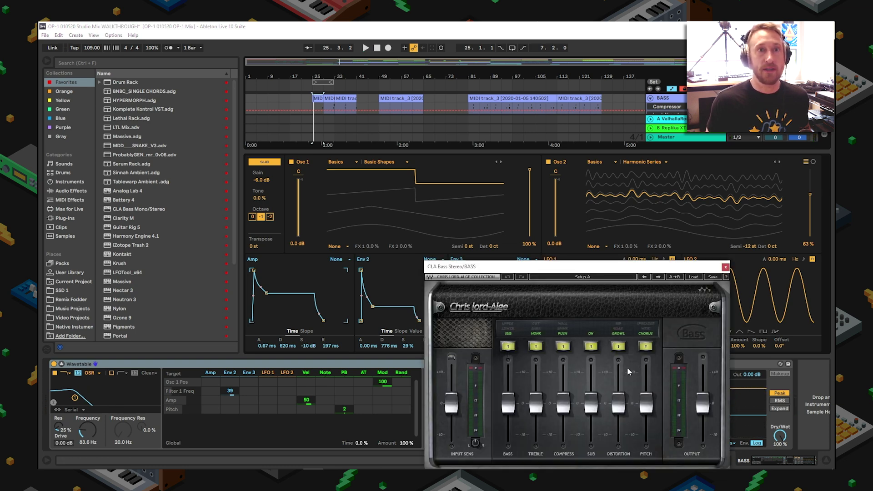
{"action": "left_click", "coordinate": [726, 267]}
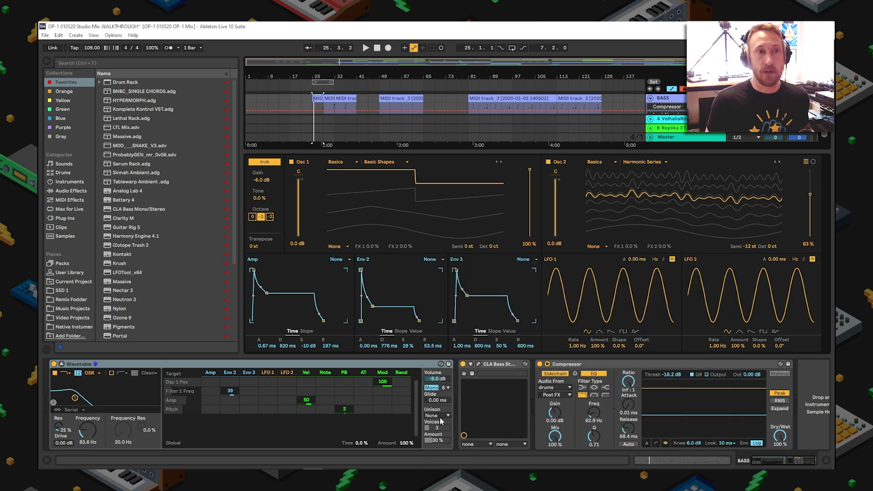
{"action": "left_click", "coordinate": [781, 462]}
{"action": "key", "text": "space"}
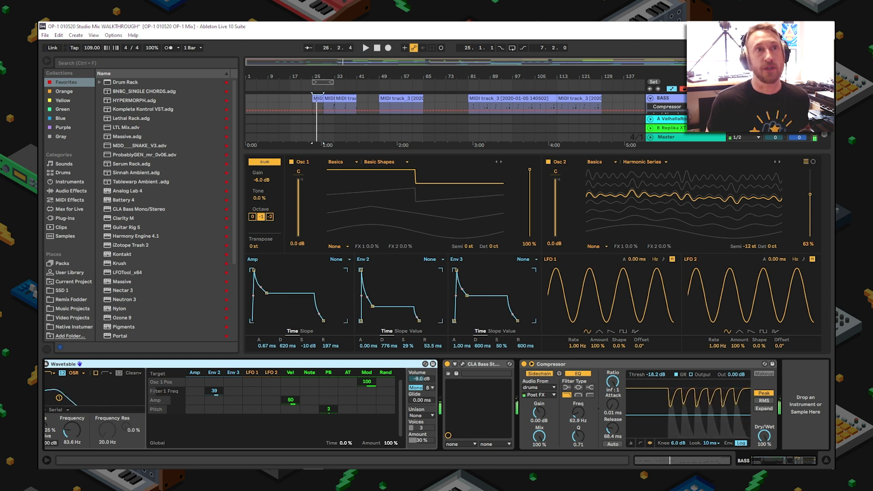
{"action": "key", "text": "space"}
- Play the BASS clip that starts at bar 81 and shrink the Wavetable's expanded view
{"action": "left_click", "coordinate": [484, 99]}
{"action": "key", "text": "space"}
{"action": "left_click_drag", "start_coordinate": [465, 150], "coordinate": [457, 278]}
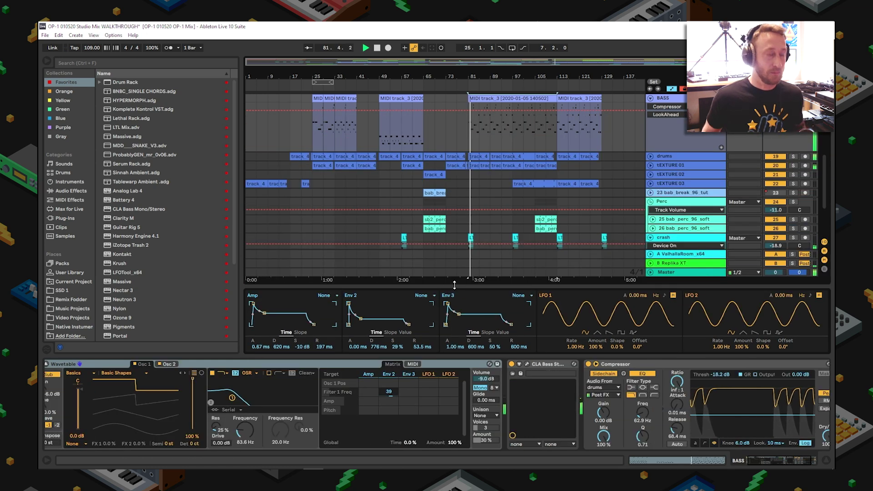
{"action": "key", "text": "space"}
- Return to the bass track and enlarge the vocal track above it to show its clips and device chain
{"action": "scroll", "coordinate": [678, 189], "scroll_direction": "up", "scroll_amount": 2}
{"action": "scroll", "coordinate": [683, 197], "scroll_direction": "up", "scroll_amount": 1}
{"action": "scroll", "coordinate": [686, 182], "scroll_direction": "up", "scroll_amount": 1}
{"action": "left_click", "coordinate": [688, 179]}
{"action": "scroll", "coordinate": [689, 169], "scroll_direction": "up", "scroll_amount": 2}
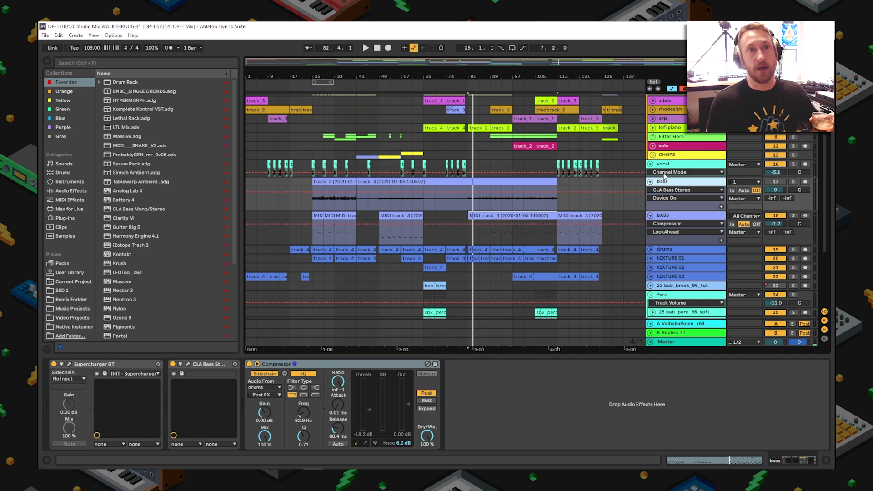
{"action": "left_click_drag", "start_coordinate": [666, 176], "coordinate": [667, 201]}
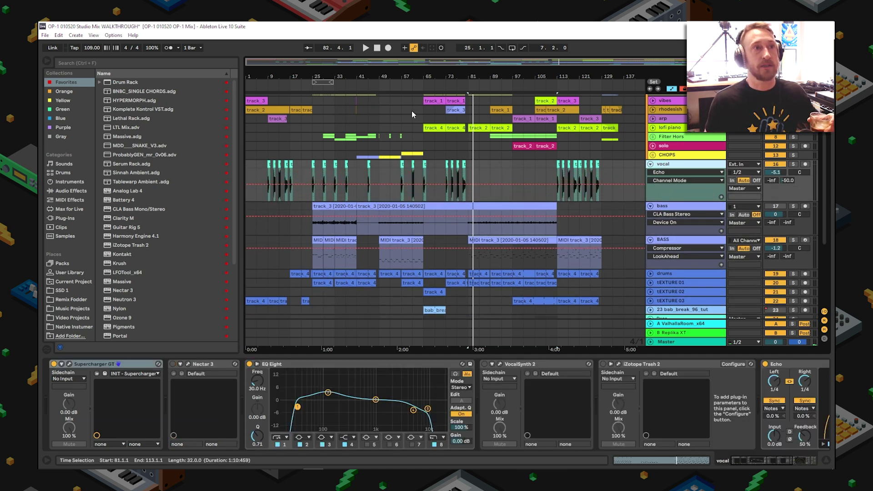
- Solo the vocal track and play its first clip from bar 9
{"action": "scroll", "coordinate": [258, 75], "scroll_direction": "up", "scroll_amount": 5}
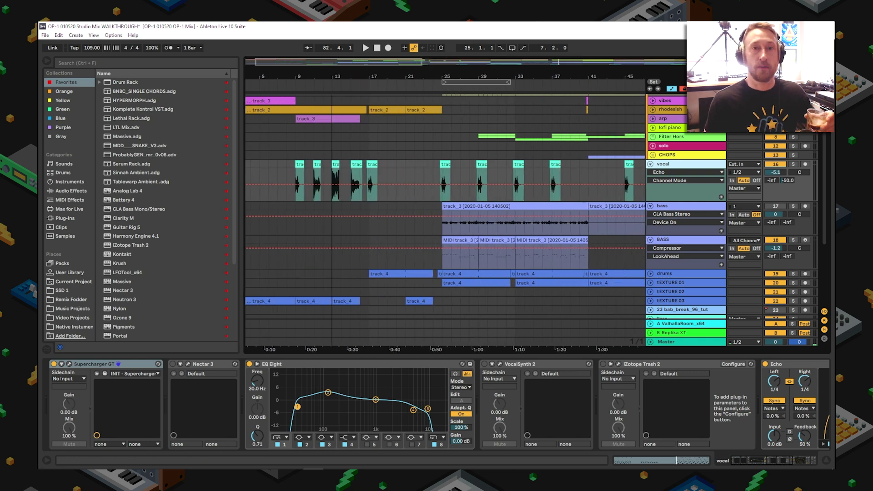
{"action": "key", "text": "minus"}
{"action": "left_click", "coordinate": [793, 163]}
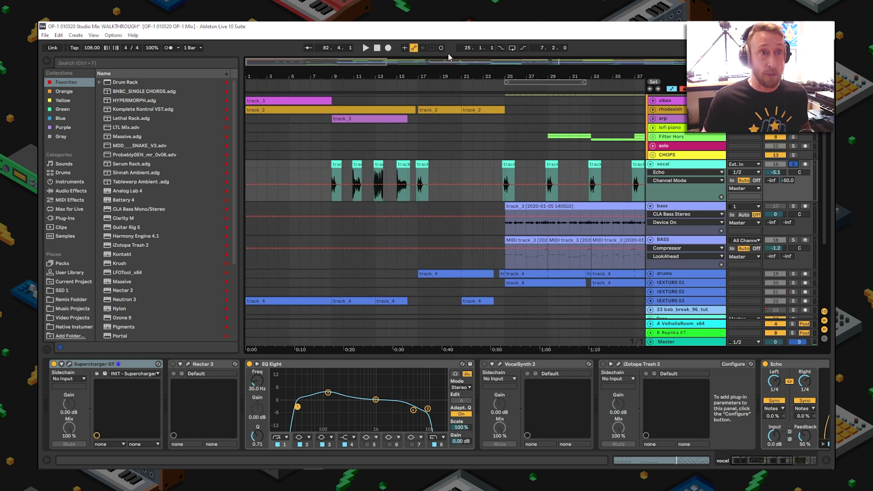
{"action": "key", "text": "minus"}
{"action": "key", "text": "minus"}
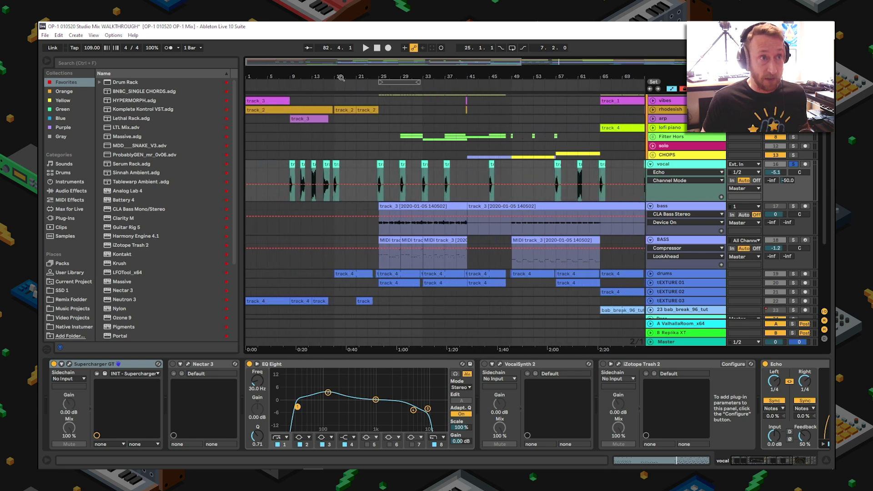
{"action": "left_click", "coordinate": [289, 173]}
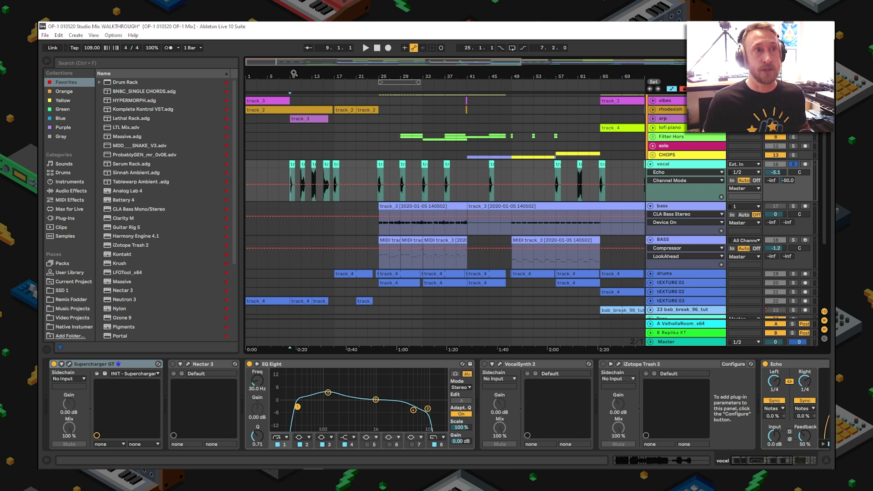
{"action": "key", "text": "plus"}
{"action": "key", "text": "minus"}
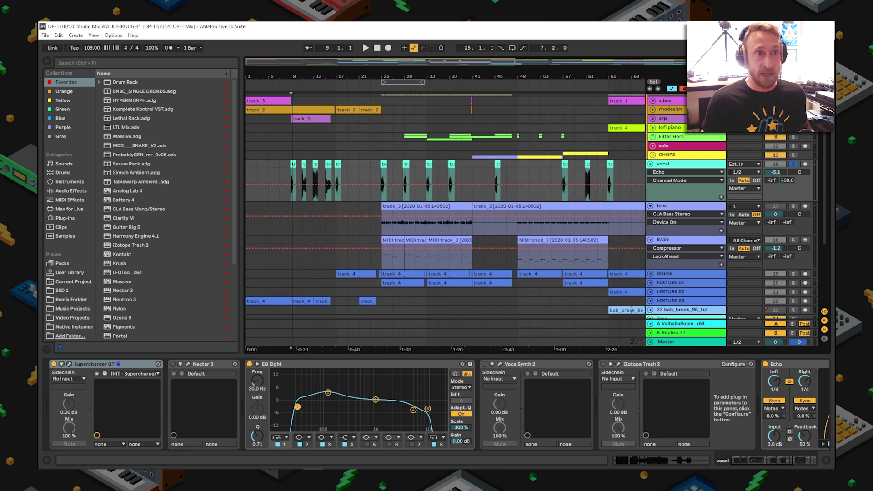
{"action": "key", "text": "plus"}
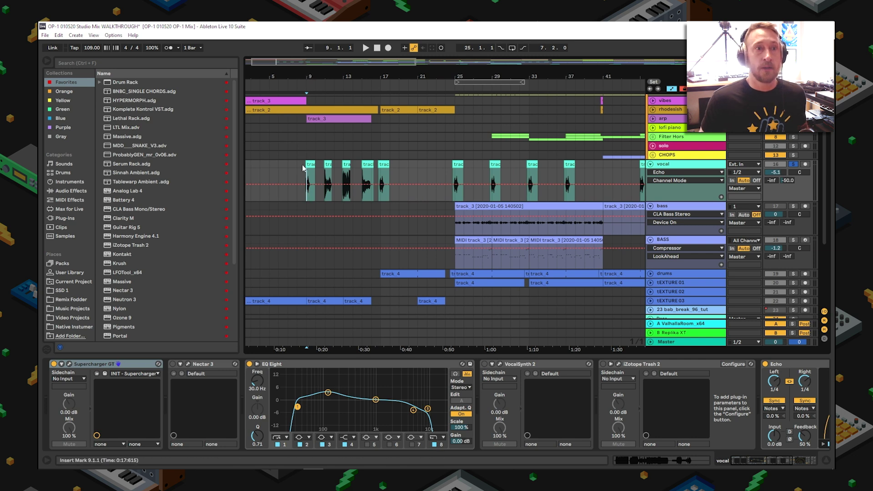
{"action": "key", "text": "space"}
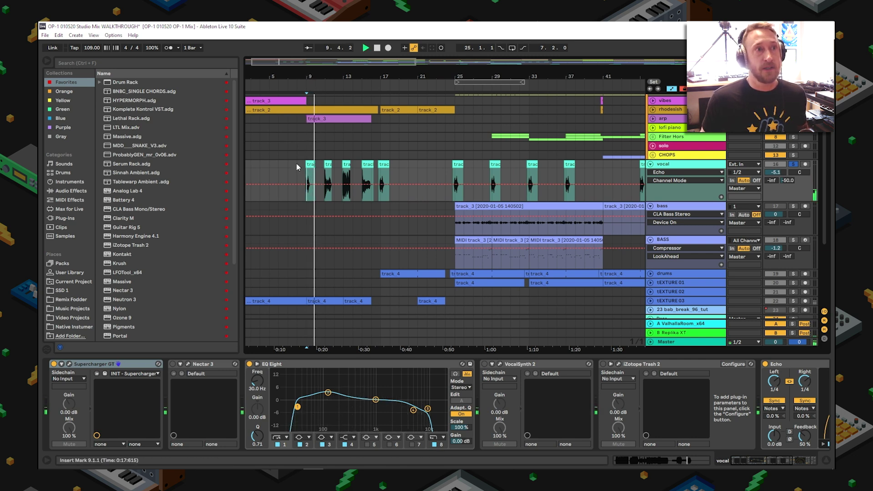
{"action": "key", "text": "space"}
- Play the second, third and fourth vocal clips one after another, and return to the full arrangement overview
{"action": "left_click", "coordinate": [327, 163]}
{"action": "key", "text": "space"}
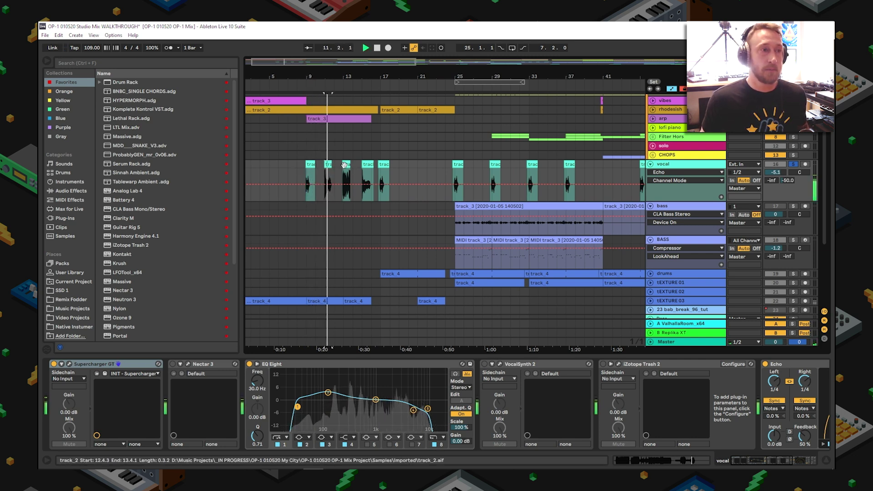
{"action": "left_click", "coordinate": [346, 164]}
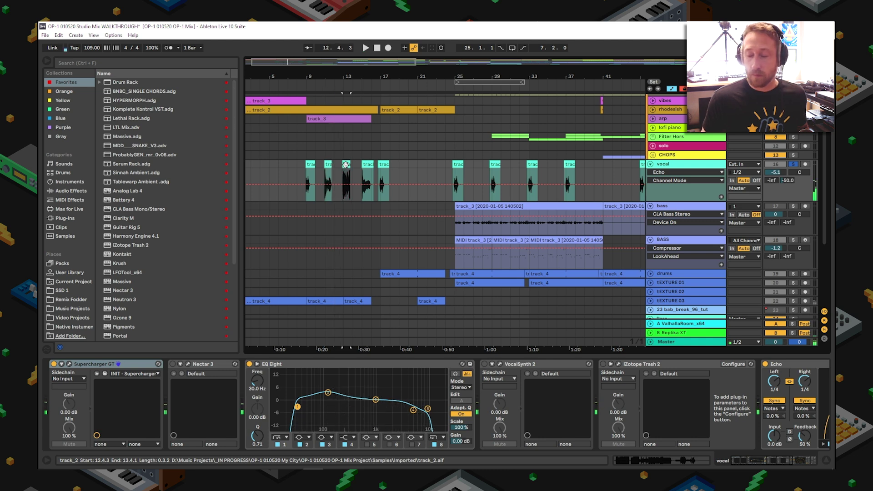
{"action": "key", "text": "space"}
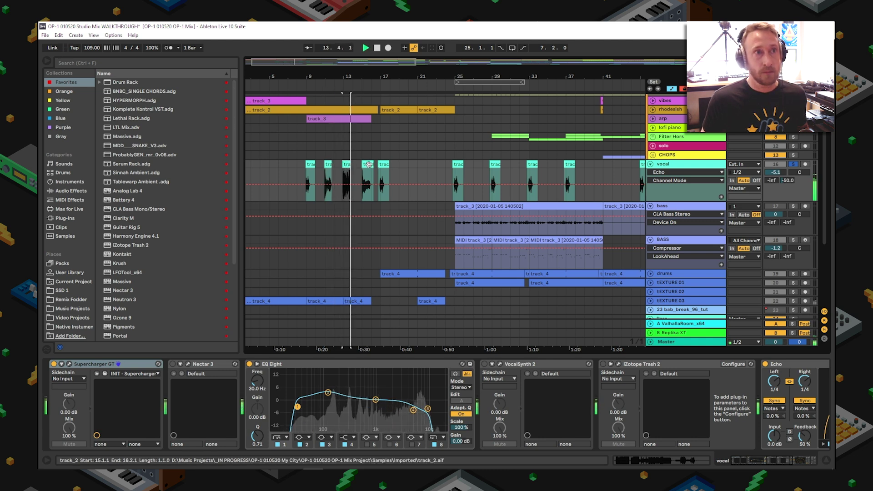
{"action": "left_click", "coordinate": [367, 164]}
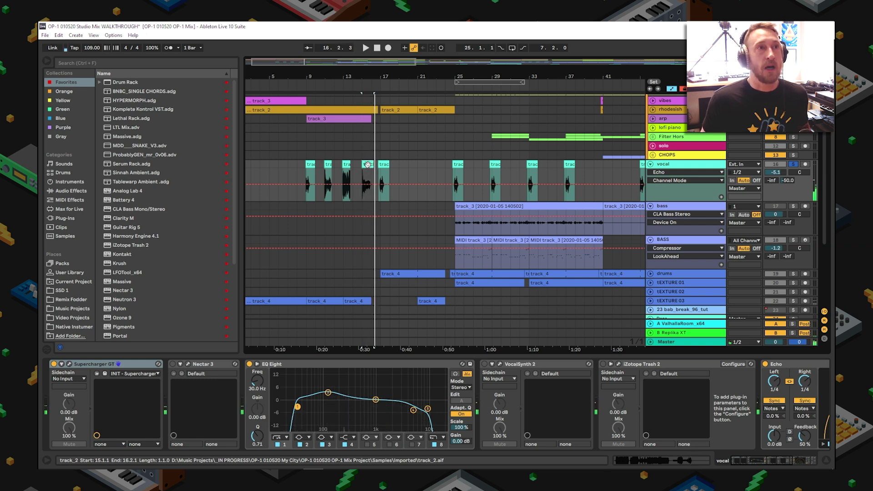
{"action": "key", "text": "minus"}
{"action": "key", "text": "minus"}
{"action": "key", "text": "minus"}
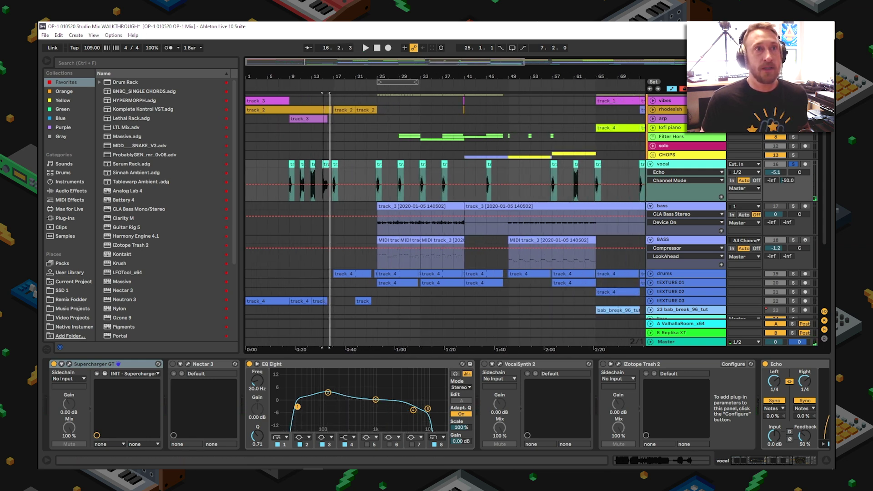
{"action": "key", "text": "minus"}
{"action": "key", "text": "minus"}
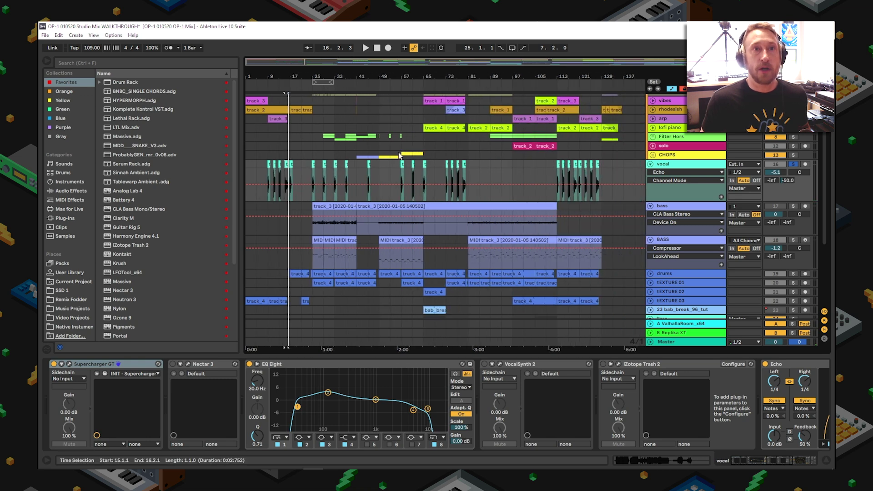
- Select the vocal track and turn off its solo so that all tracks sound again
{"action": "left_click", "coordinate": [682, 172]}
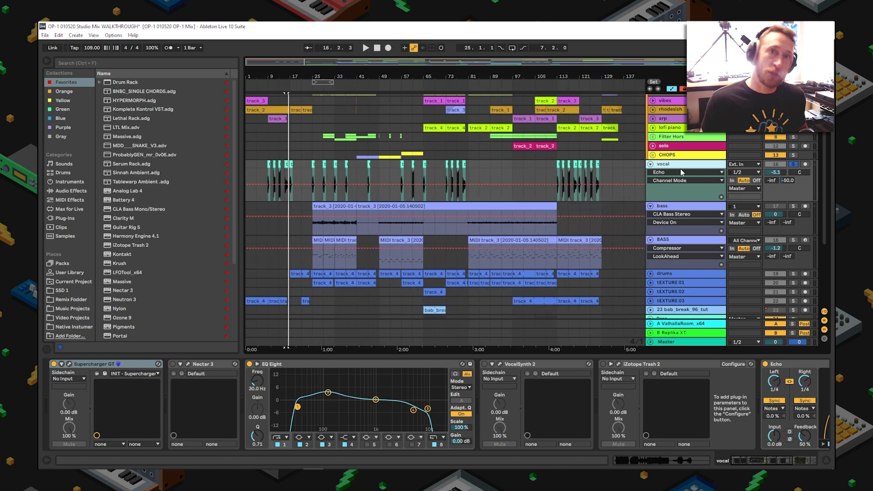
{"action": "left_click", "coordinate": [793, 163]}
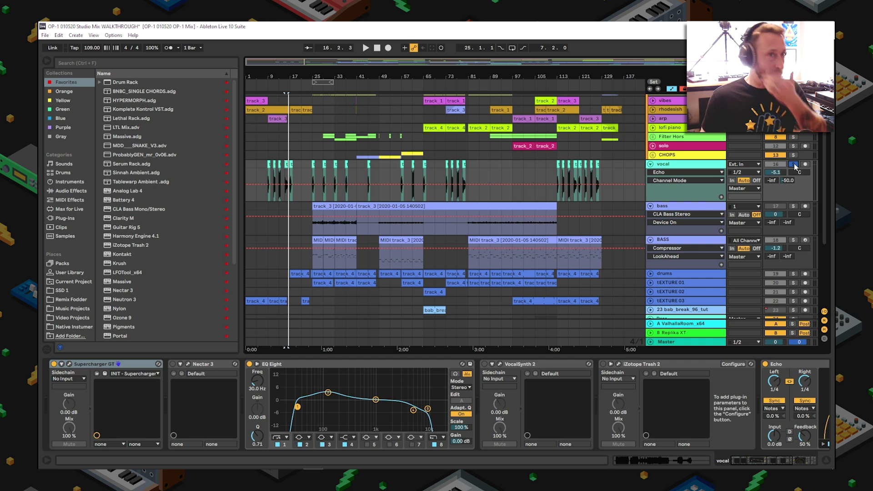
{"action": "left_click", "coordinate": [597, 163]}
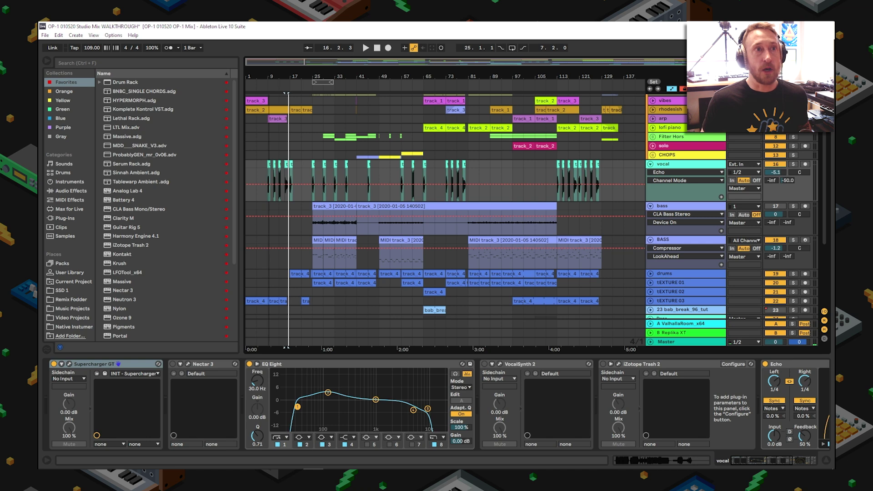
- Play the full mix from the first vocal clip at bar 9 and from the vocal clip at bar 73
{"action": "key", "text": "plus"}
{"action": "key", "text": "plus"}
{"action": "key", "text": "minus"}
{"action": "key", "text": "minus"}
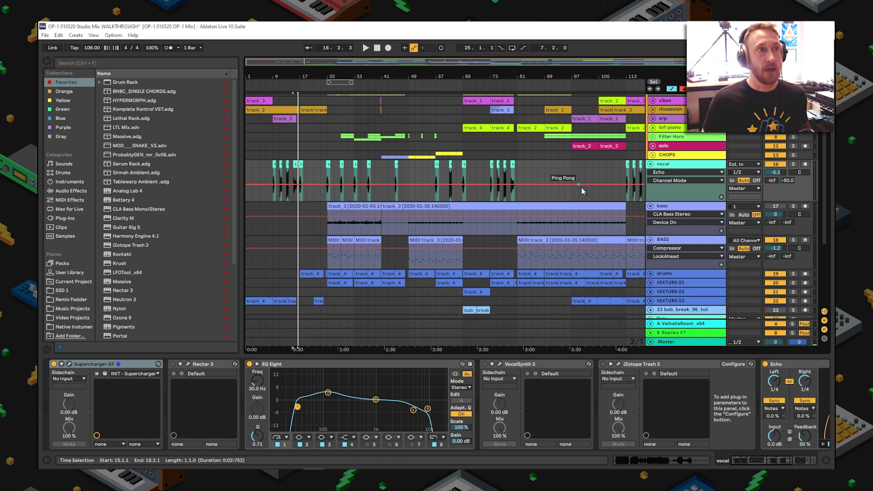
{"action": "left_click", "coordinate": [274, 177]}
{"action": "key", "text": "space"}
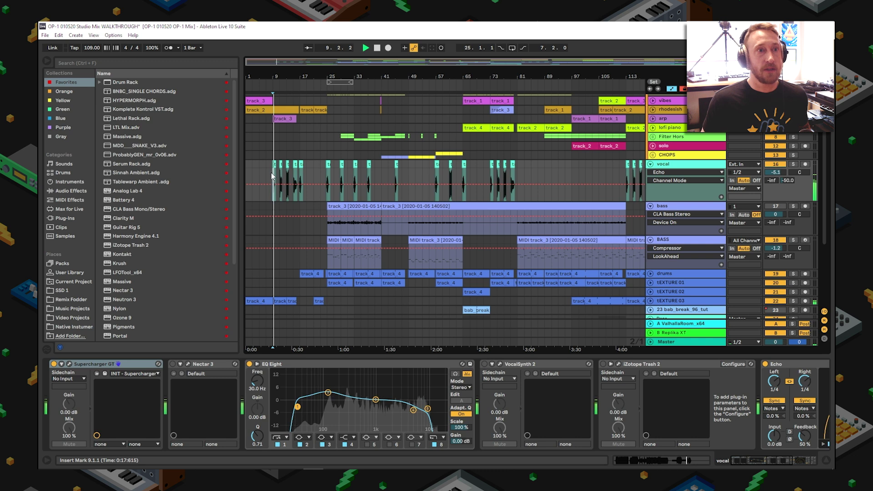
{"action": "key", "text": "space"}
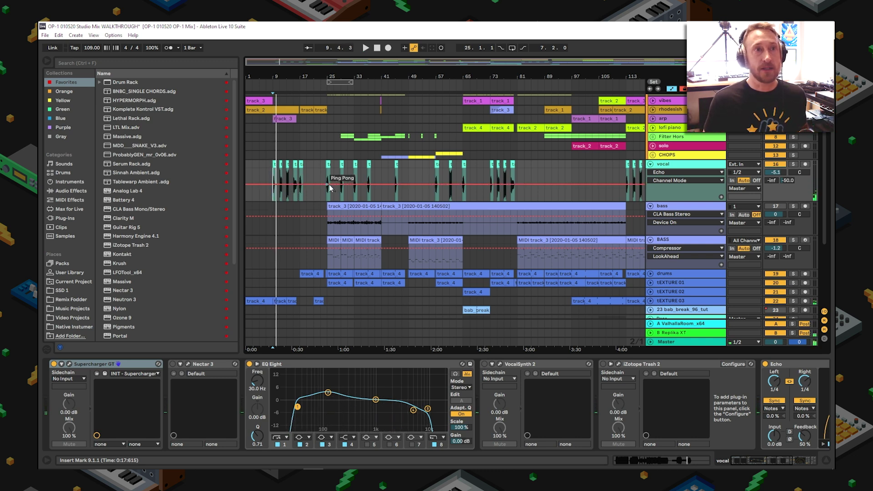
{"action": "left_click", "coordinate": [492, 174]}
{"action": "key", "text": "space"}
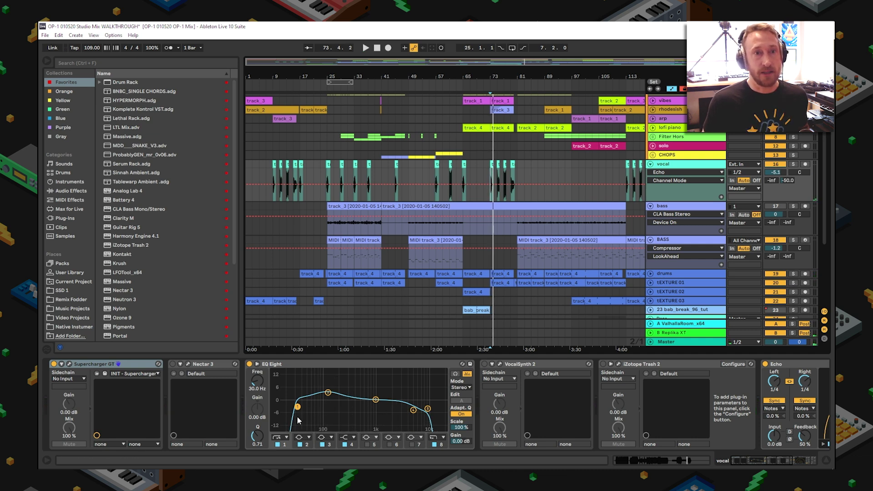
- Step through VocalSynth 2 and iZotope Trash 2 in the vocal track's device chain and bring Echo and Utility into view
{"action": "key", "text": "Right"}
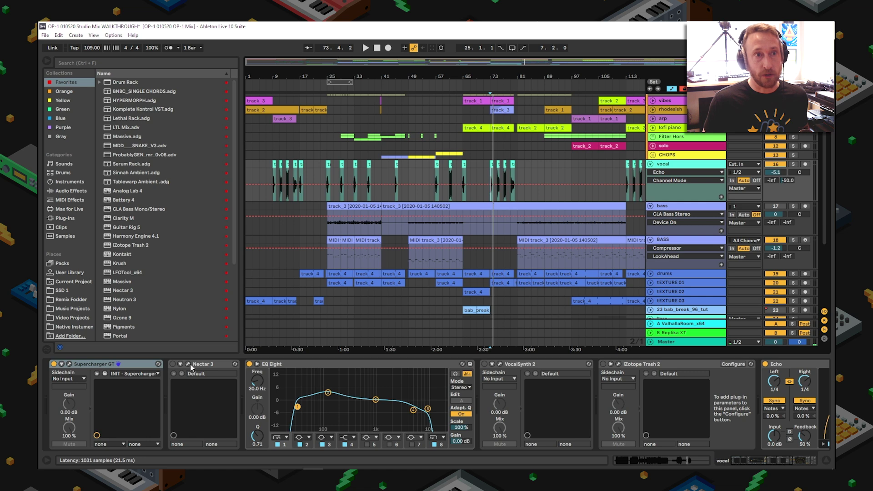
{"action": "left_click", "coordinate": [554, 366]}
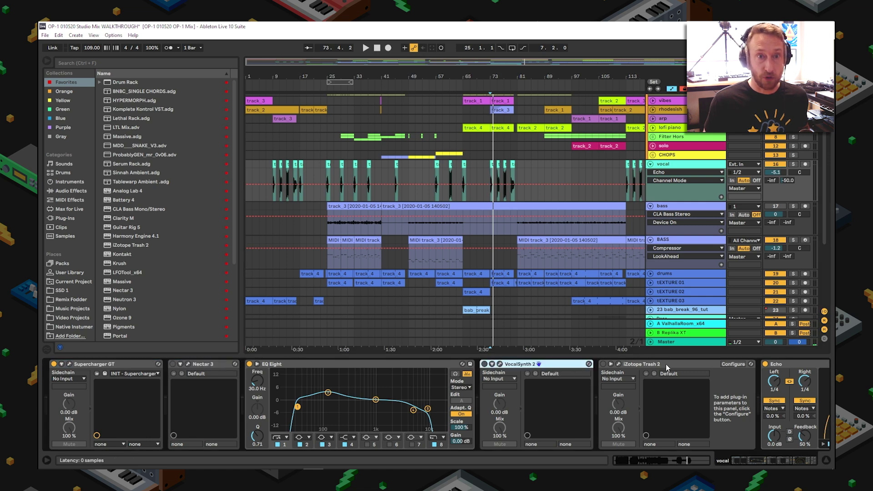
{"action": "left_click", "coordinate": [665, 364]}
{"action": "left_click", "coordinate": [769, 459]}
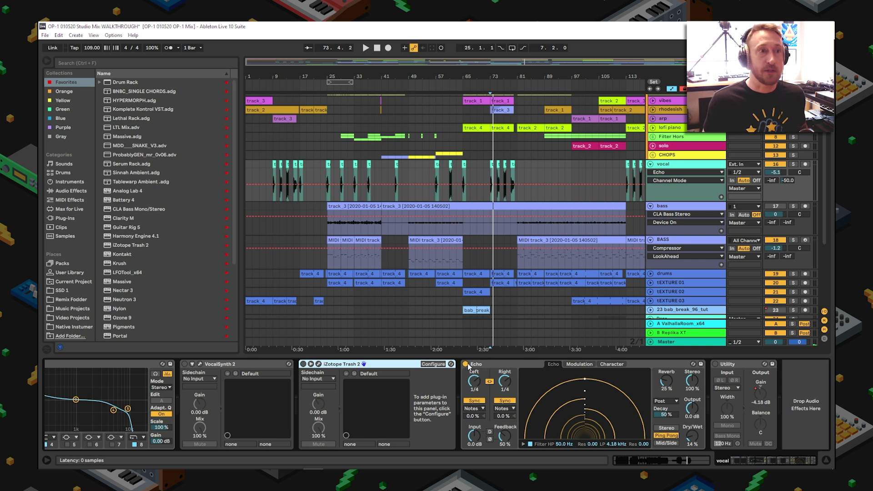
- Audition the soloed vocal track from bar 73 with Echo toggled off and back on, and remove the solo
{"action": "left_click", "coordinate": [465, 364]}
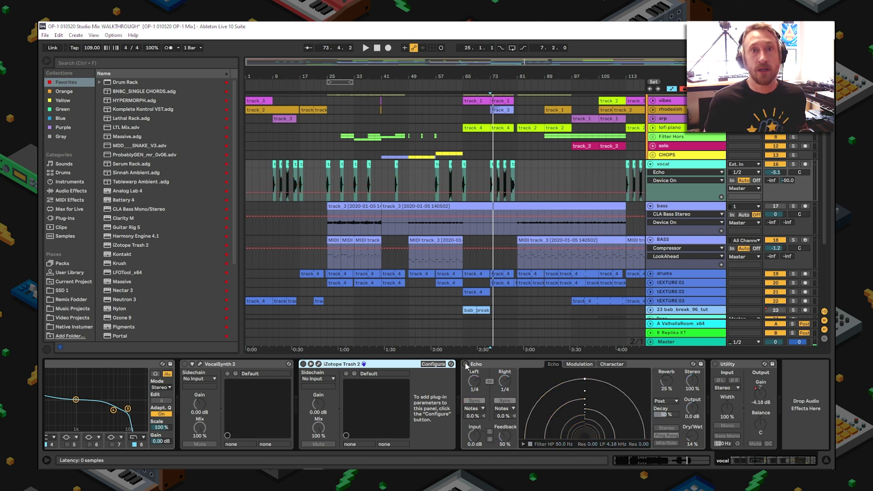
{"action": "left_click", "coordinate": [798, 172]}
{"action": "left_click", "coordinate": [793, 165]}
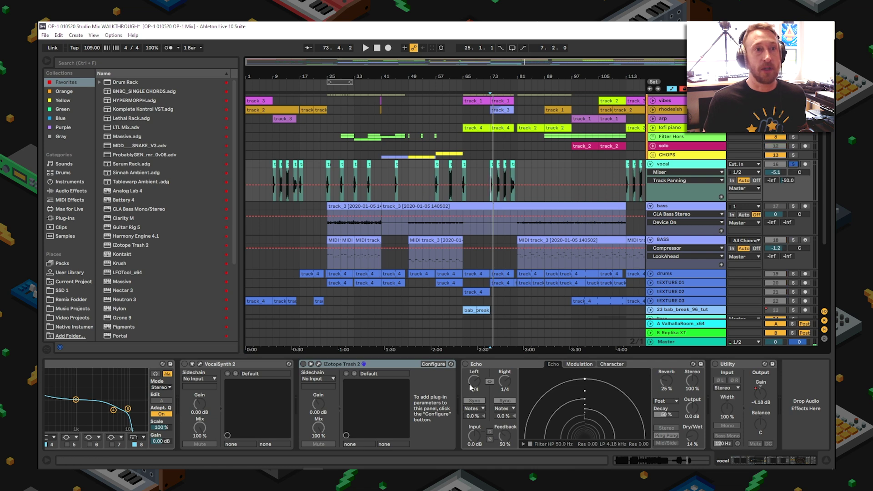
{"action": "left_click", "coordinate": [465, 364]}
{"action": "key", "text": "space"}
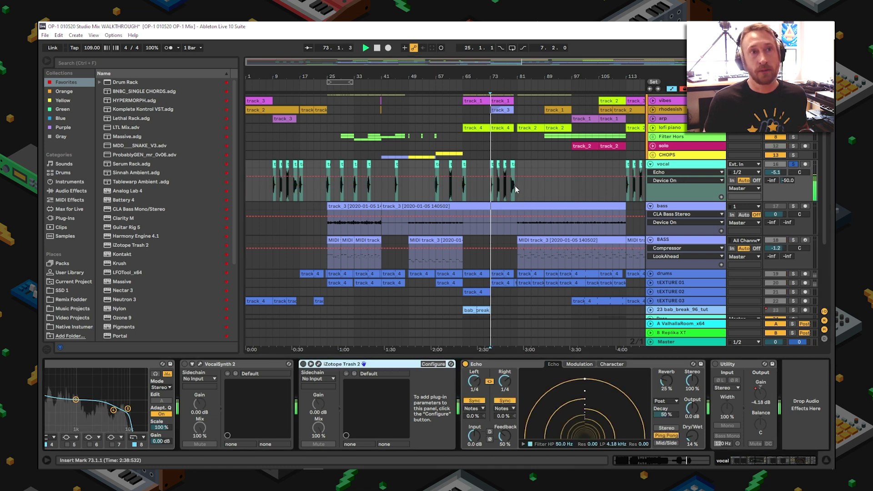
{"action": "left_click", "coordinate": [793, 164]}
- Show the CHOPS group's device chain and unfold the group to reveal the chops 01 and chops 02 tracks
{"action": "left_click", "coordinate": [668, 156]}
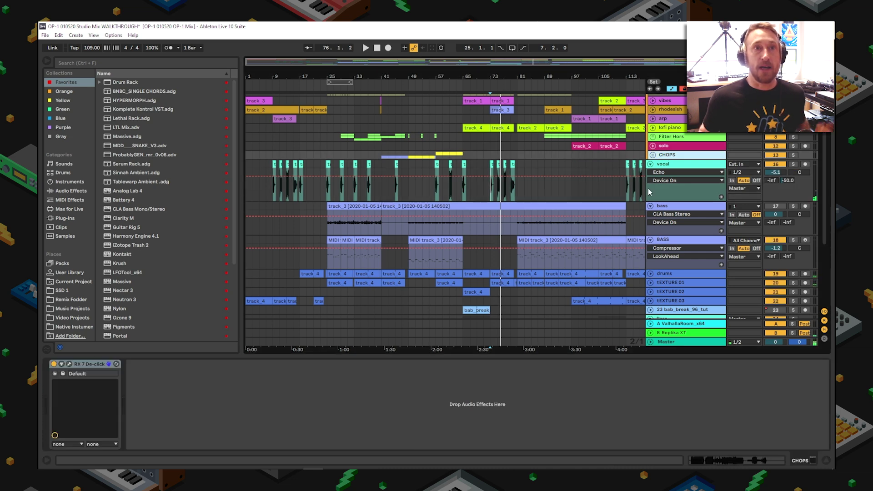
{"action": "scroll", "coordinate": [641, 206], "scroll_direction": "up", "scroll_amount": 3}
{"action": "scroll", "coordinate": [641, 206], "scroll_direction": "up", "scroll_amount": 1}
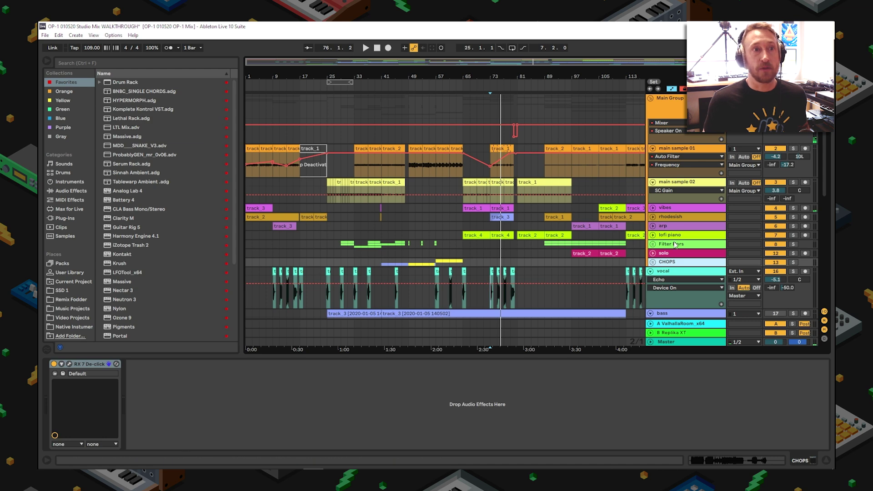
{"action": "left_click", "coordinate": [653, 262]}
{"action": "scroll", "coordinate": [534, 213], "scroll_direction": "down", "scroll_amount": 5}
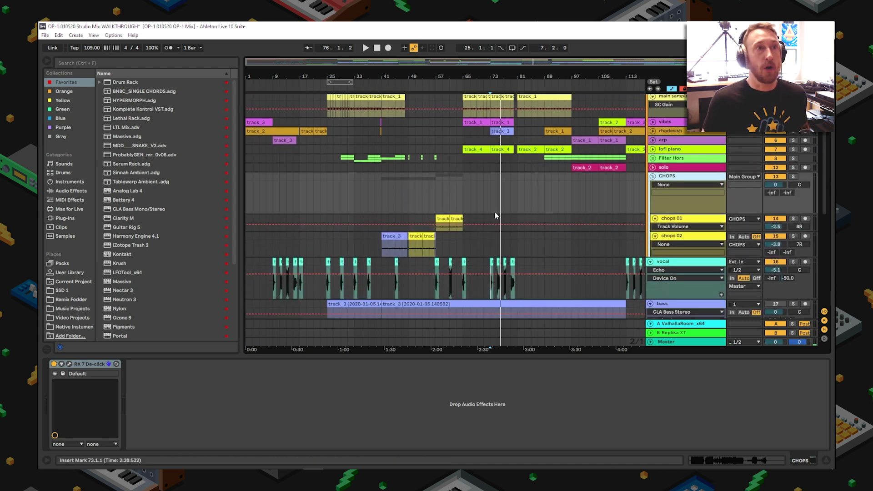
{"action": "scroll", "coordinate": [380, 200], "scroll_direction": "up", "scroll_amount": 2}
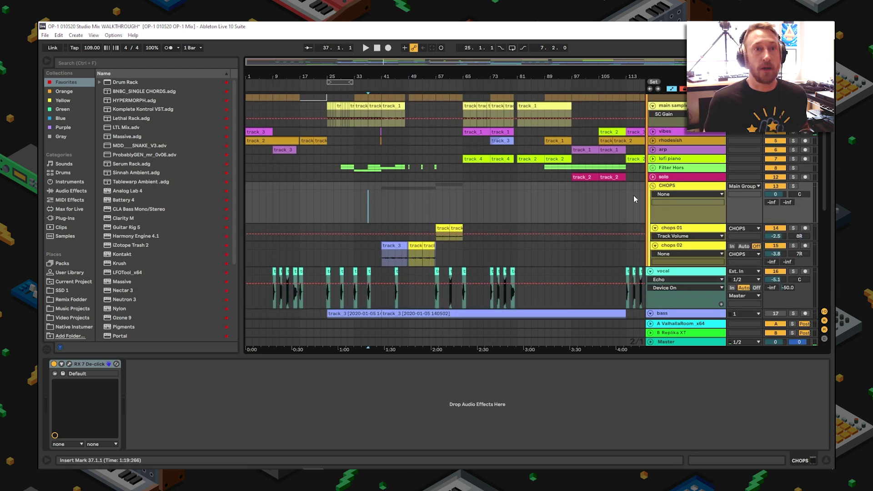
{"action": "left_click", "coordinate": [367, 216]}
- Show the device chain of main sample 01, followed by that of the Main Group
{"action": "scroll", "coordinate": [301, 216], "scroll_direction": "up", "scroll_amount": 4}
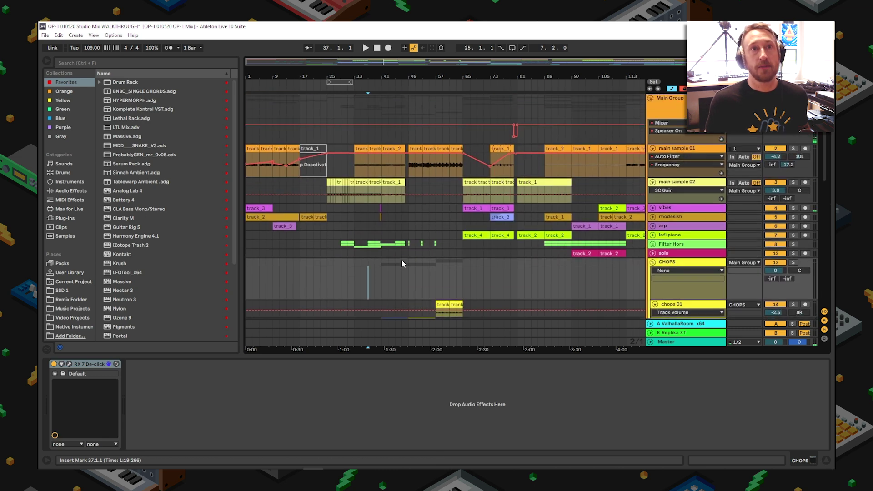
{"action": "left_click", "coordinate": [708, 153]}
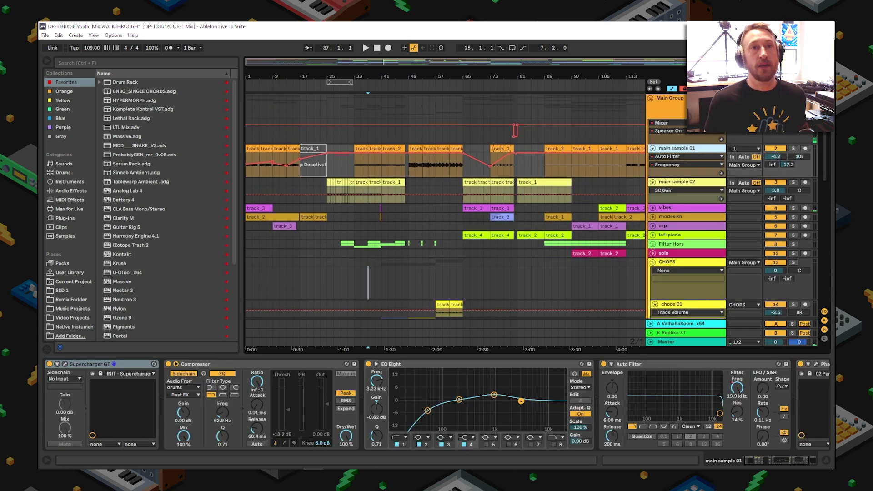
{"action": "left_click", "coordinate": [696, 109]}
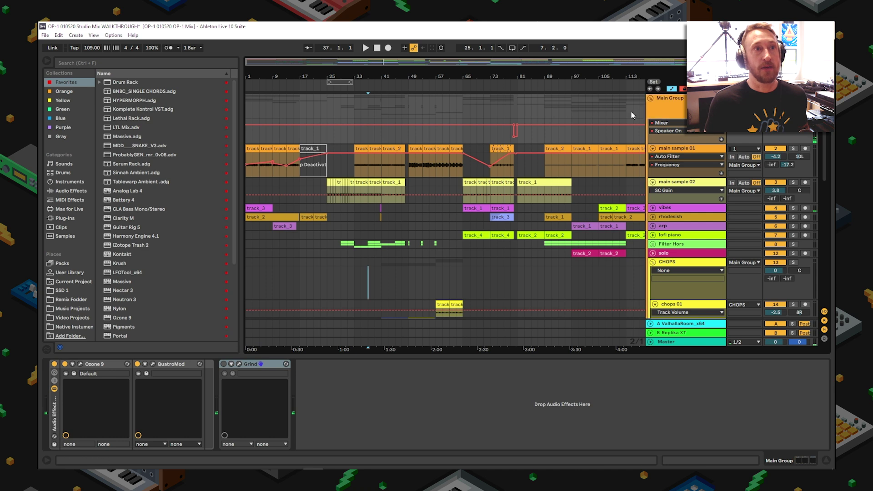
- Play the full mix from bar 49 and from bar 65, and stop playback
{"action": "left_click", "coordinate": [408, 133]}
{"action": "key", "text": "space"}
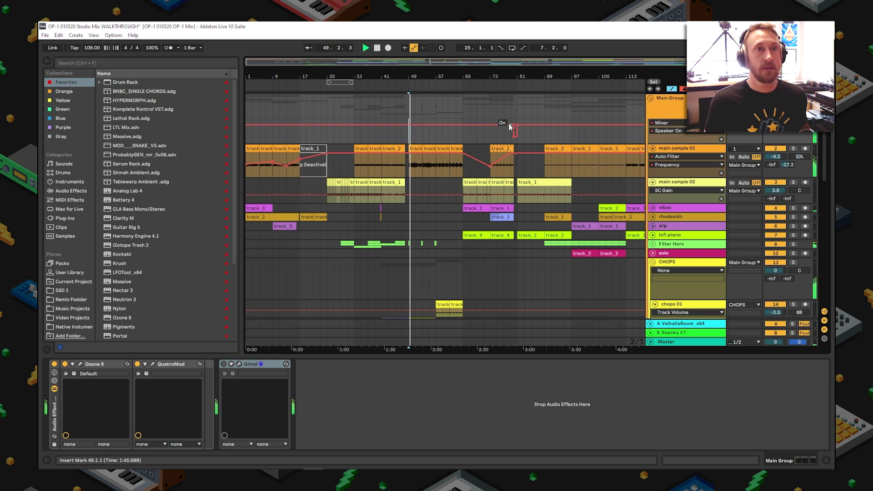
{"action": "left_click", "coordinate": [465, 132]}
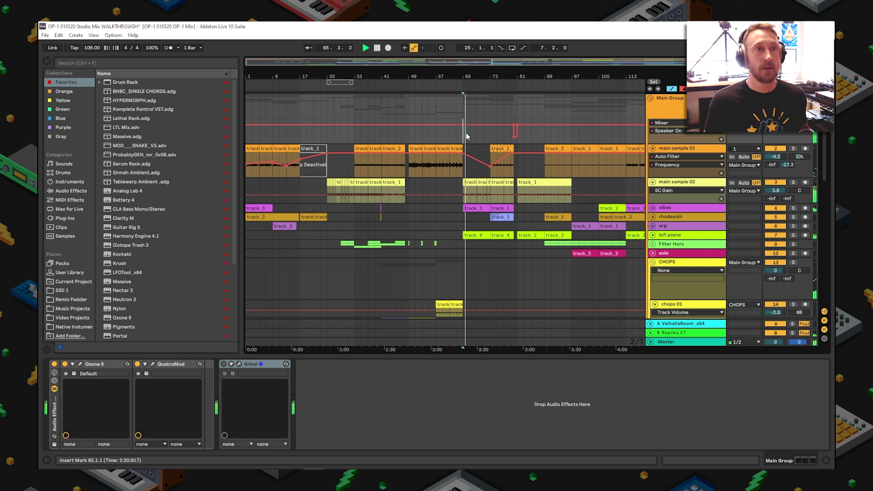
{"action": "key", "text": "space"}
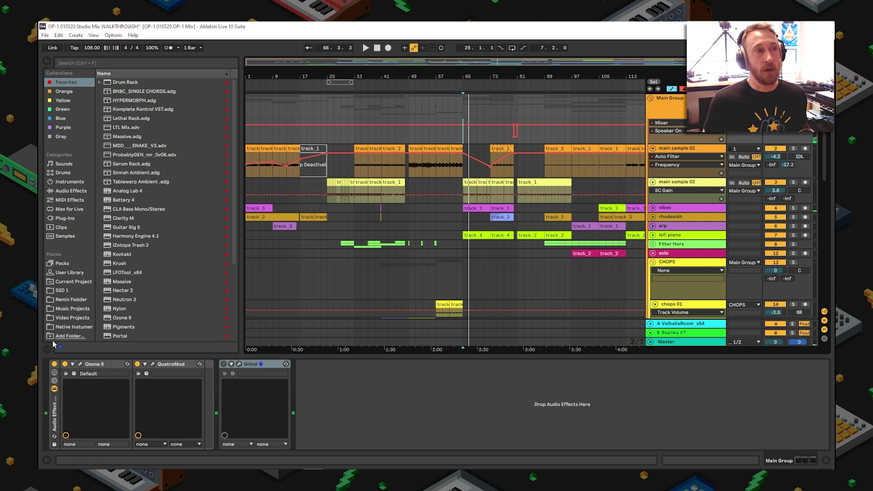
- Open Ozone 9 on the Main Group and inspect its Dynamics, Maximizer and Equalizer modules
{"action": "left_click", "coordinate": [77, 365]}
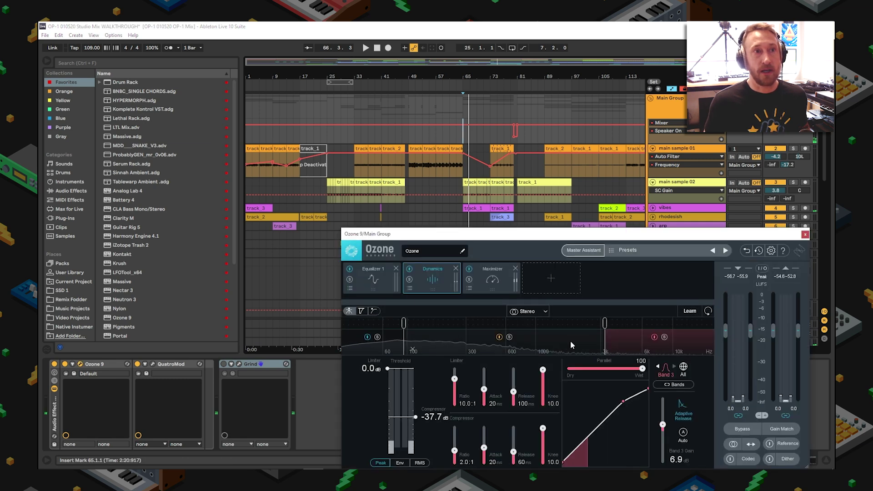
{"action": "left_click_drag", "start_coordinate": [462, 233], "coordinate": [410, 115]}
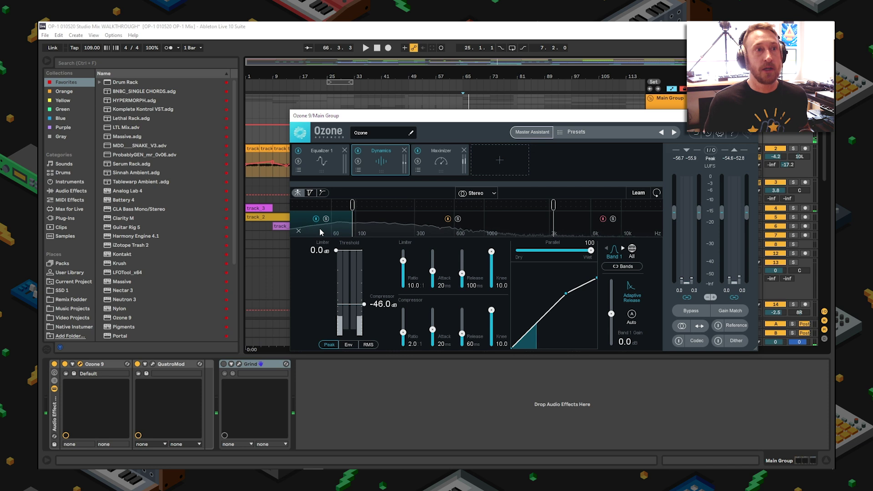
{"action": "left_click", "coordinate": [316, 147]}
{"action": "left_click", "coordinate": [440, 163]}
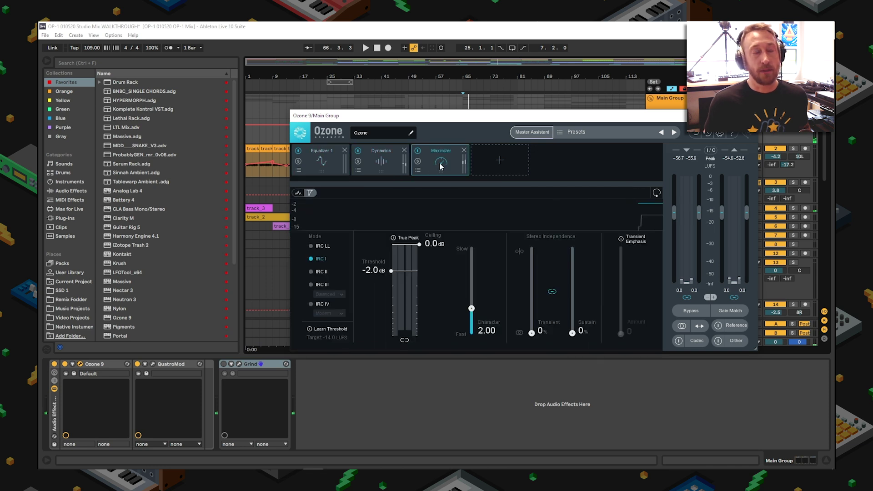
{"action": "left_click", "coordinate": [324, 170]}
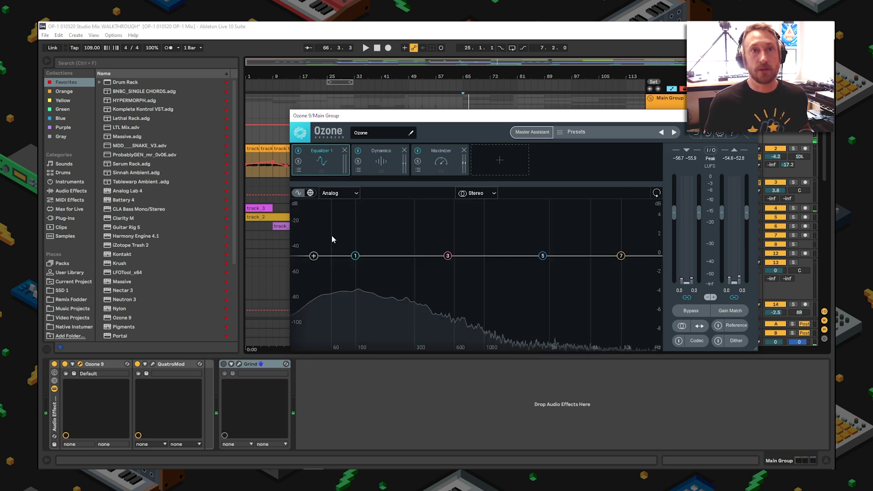
- Open QuatroMod on the Main Group and play from bar 65 while bypassing and re-enabling it
{"action": "left_click", "coordinate": [153, 364]}
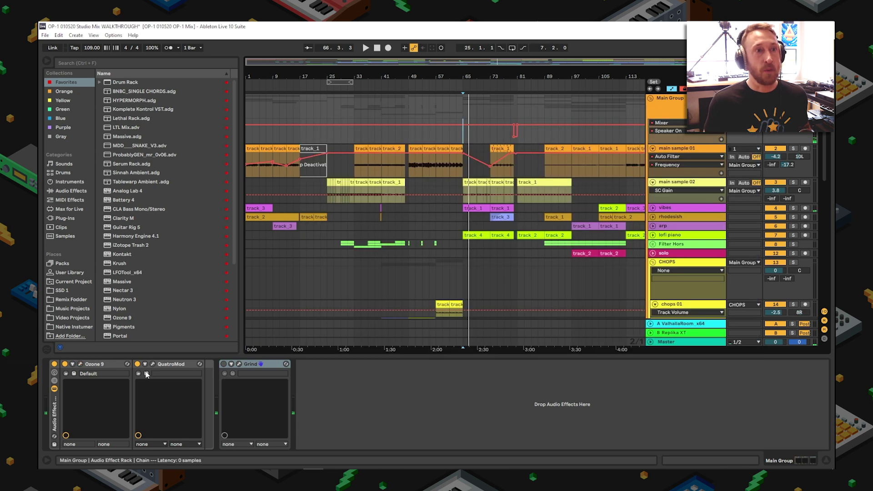
{"action": "left_click_drag", "start_coordinate": [448, 310], "coordinate": [384, 209]}
{"action": "key", "text": "space"}
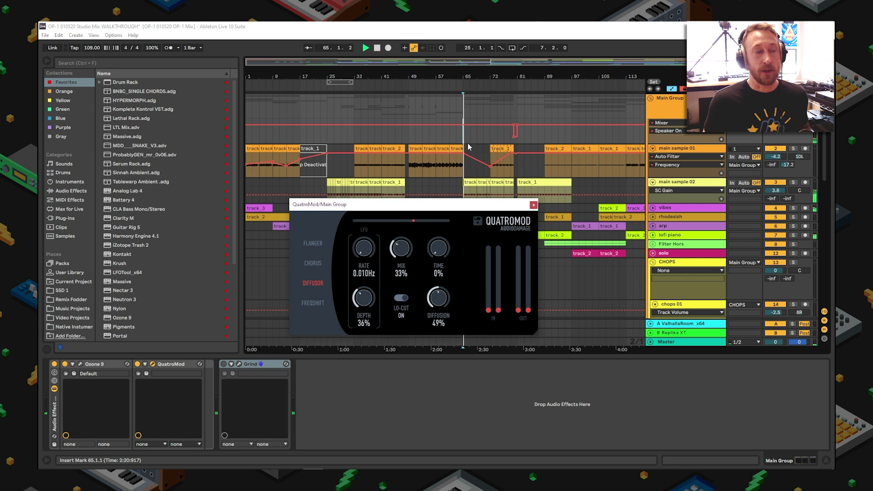
{"action": "left_click", "coordinate": [137, 365]}
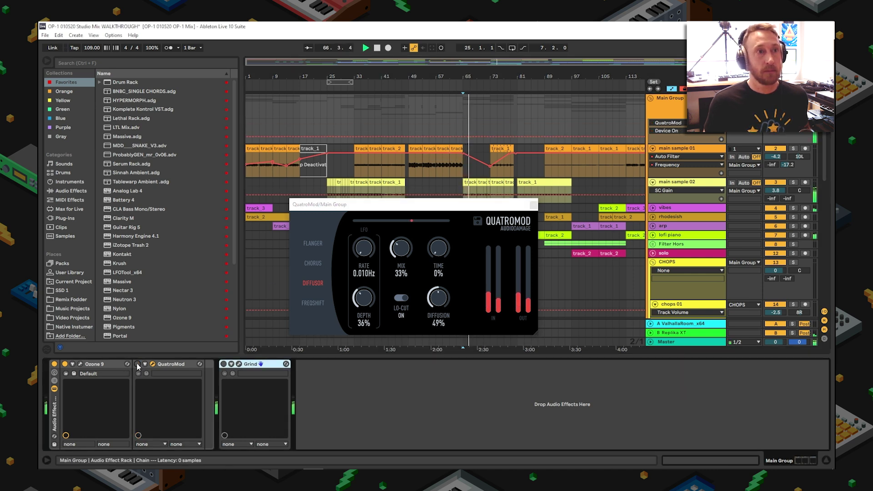
{"action": "left_click", "coordinate": [137, 364]}
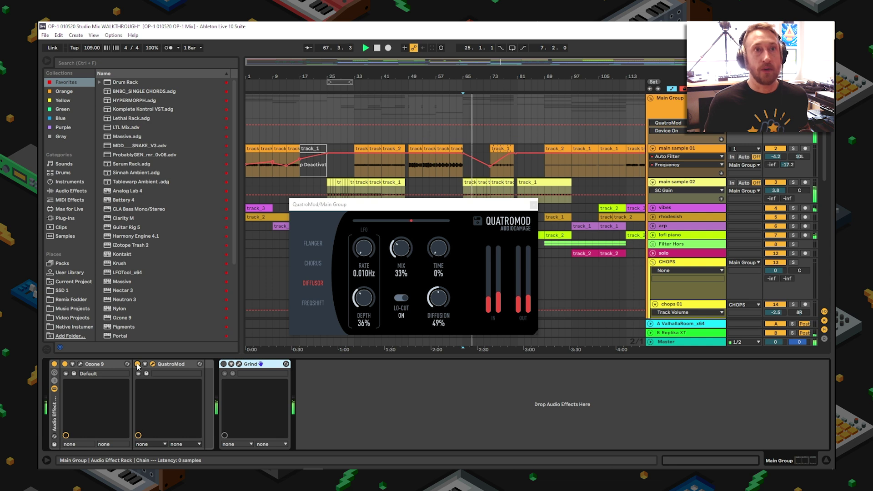
- Compare the mix from bar 113 with QuatroMod off and on, and close its plug-in window
{"action": "left_click", "coordinate": [631, 138]}
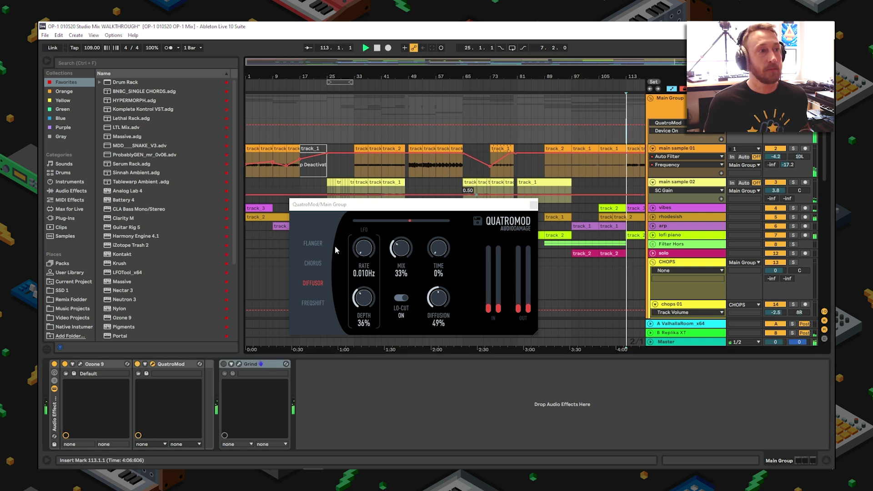
{"action": "left_click", "coordinate": [138, 364]}
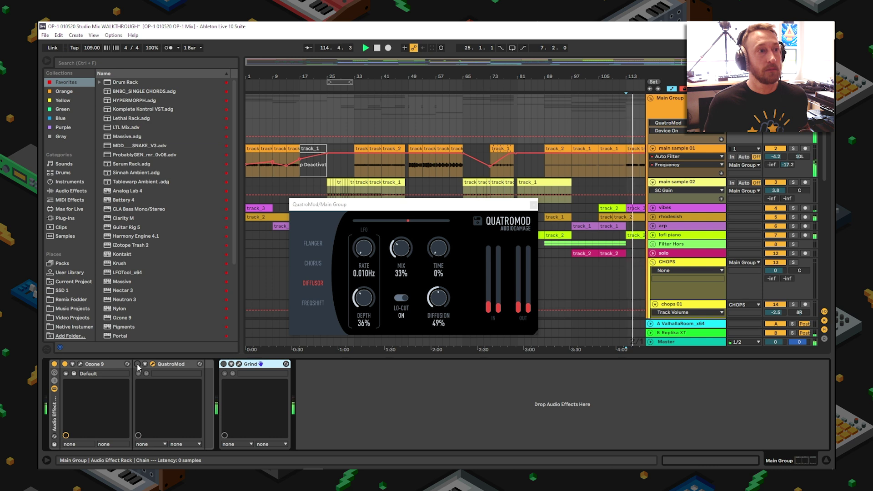
{"action": "left_click", "coordinate": [137, 364]}
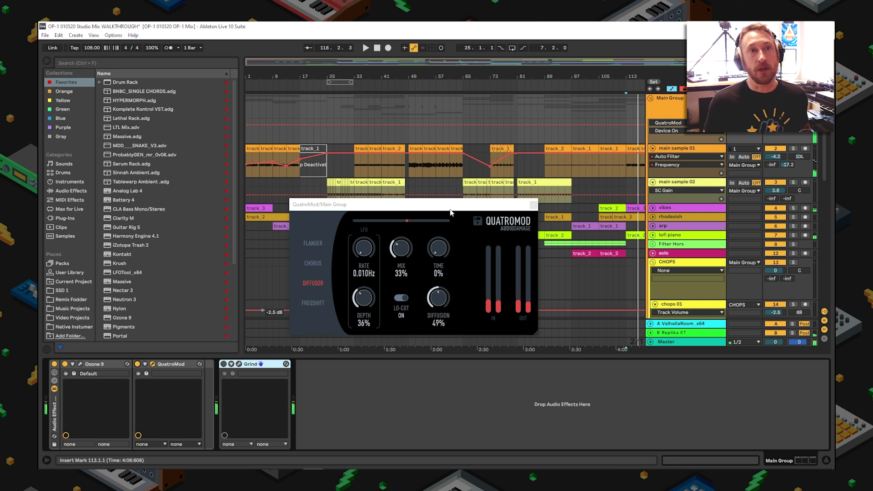
{"action": "left_click", "coordinate": [533, 204]}
{"action": "key", "text": "minus"}
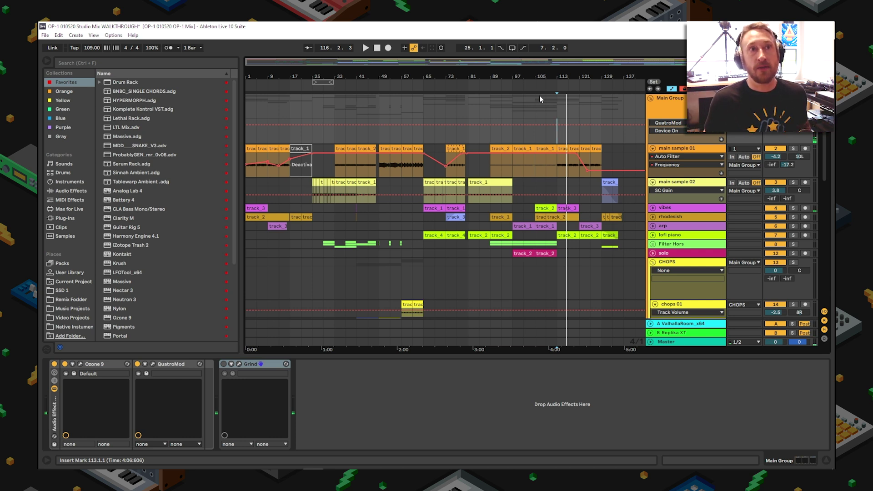
{"action": "left_click", "coordinate": [291, 130]}
{"action": "left_click", "coordinate": [334, 132]}
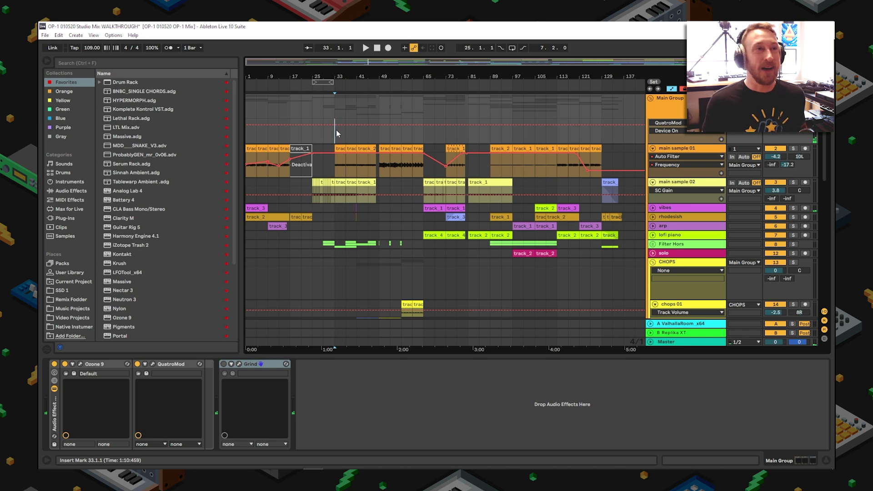
{"action": "left_click", "coordinate": [273, 133]}
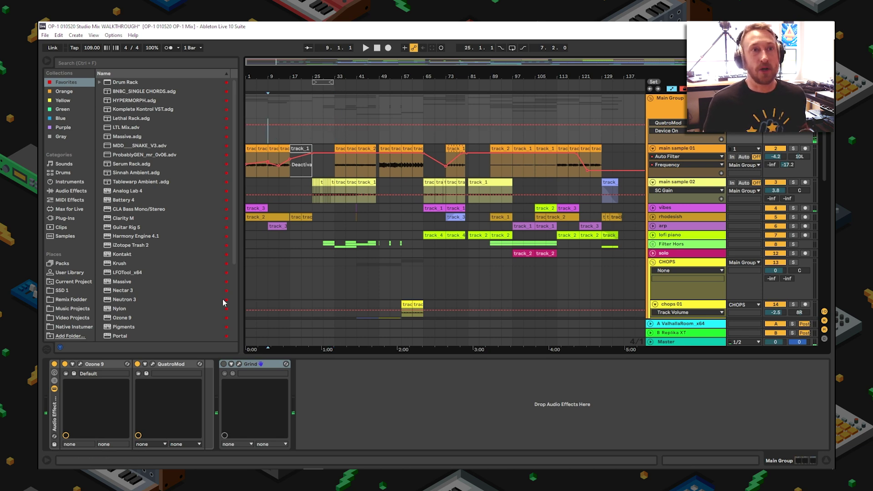
{"action": "scroll", "coordinate": [585, 247], "scroll_direction": "down", "scroll_amount": 5}
{"action": "scroll", "coordinate": [509, 188], "scroll_direction": "up", "scroll_amount": 5}
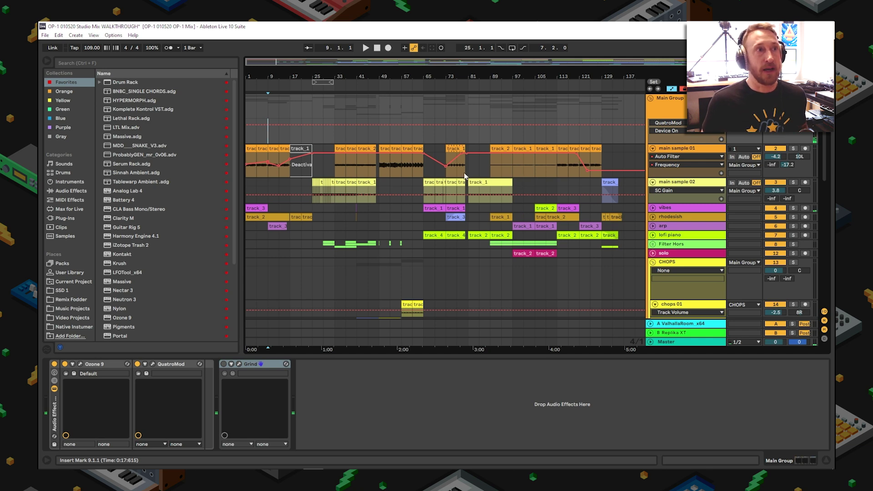
- Solo the main sample 01 track and play it from bar 1
{"action": "left_click", "coordinate": [681, 154]}
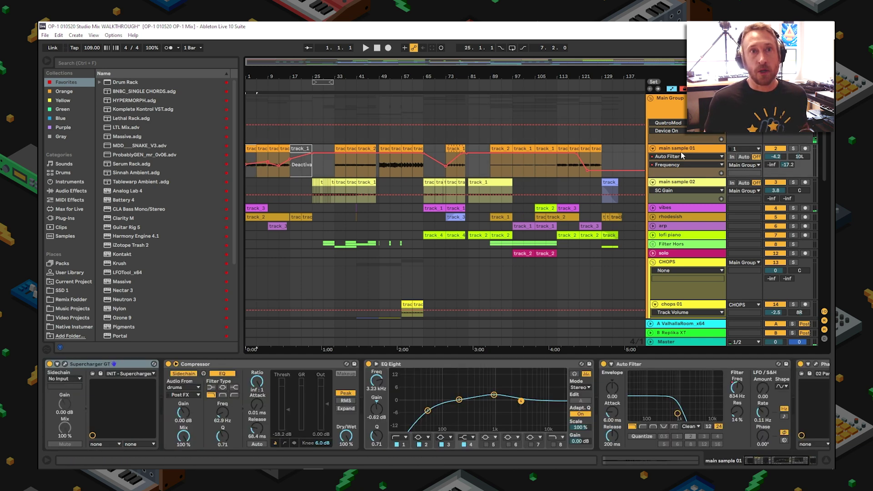
{"action": "left_click", "coordinate": [793, 143]}
{"action": "left_click", "coordinate": [793, 149]}
{"action": "key", "text": "space"}
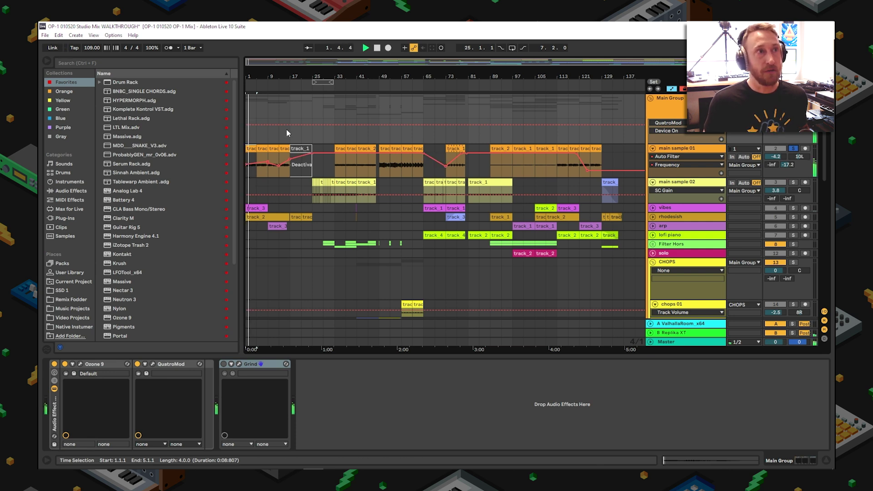
{"action": "left_click_drag", "start_coordinate": [262, 71], "coordinate": [262, 81]}
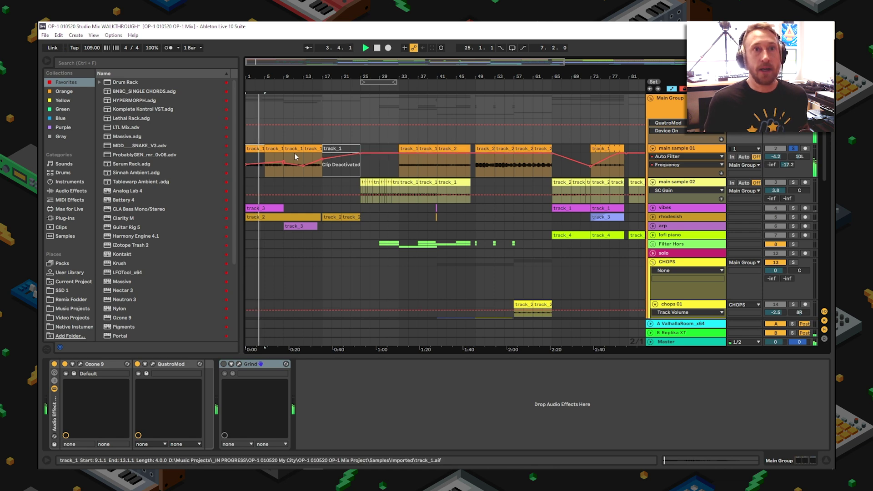
- Stop playback and inspect the main sample 01 effects chain from the sidechained Compressor through to PhaseThree
{"action": "left_click", "coordinate": [682, 149]}
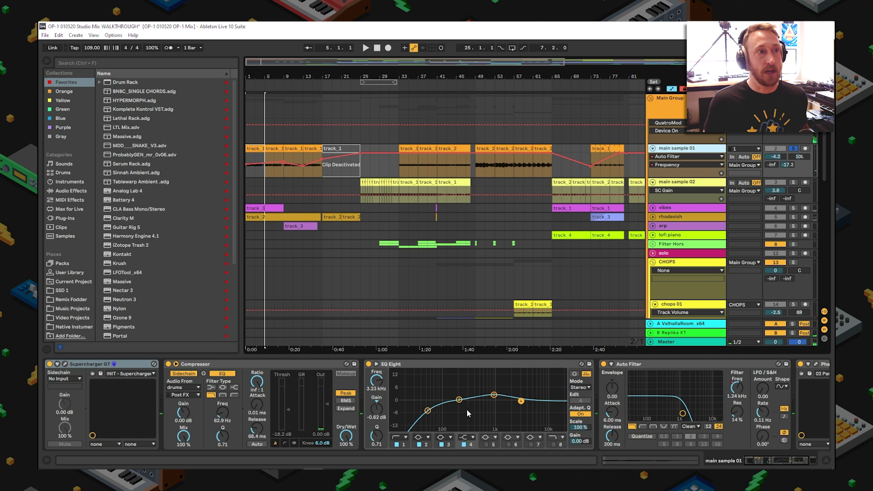
{"action": "left_click", "coordinate": [254, 365]}
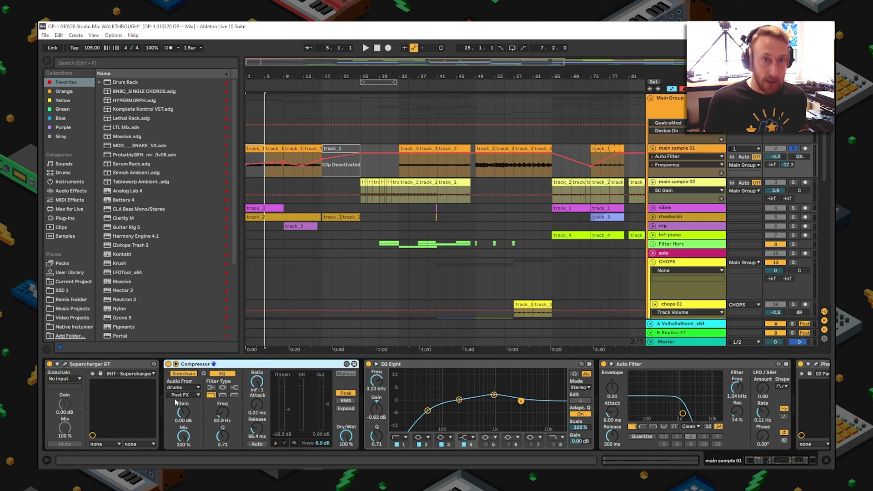
{"action": "left_click", "coordinate": [764, 461]}
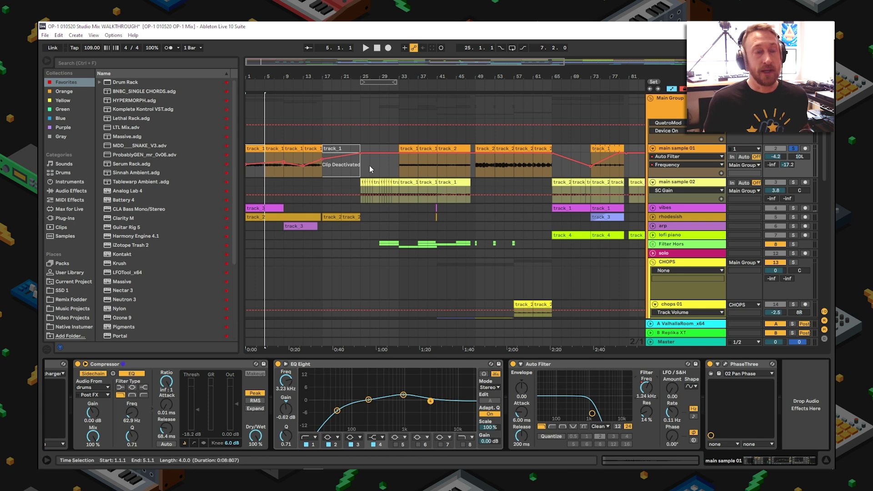
- Open PhaseThree on main sample 01 and play the soloed track from bar 33
{"action": "left_click", "coordinate": [725, 364]}
{"action": "left_click_drag", "start_coordinate": [658, 287], "coordinate": [454, 197]}
{"action": "left_click", "coordinate": [408, 160]}
{"action": "key", "text": "space"}
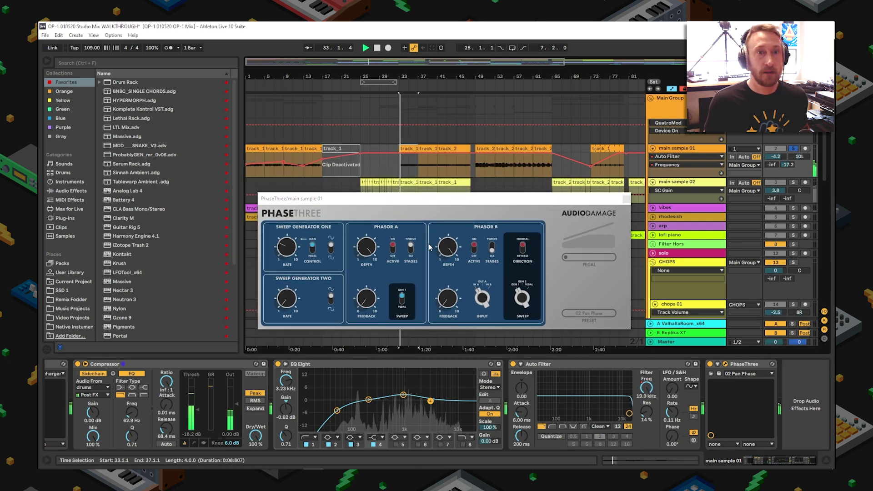
- Compare main sample 01 with PhaseThree off and on, stop playback, and close its plug-in window
{"action": "left_click", "coordinate": [710, 364]}
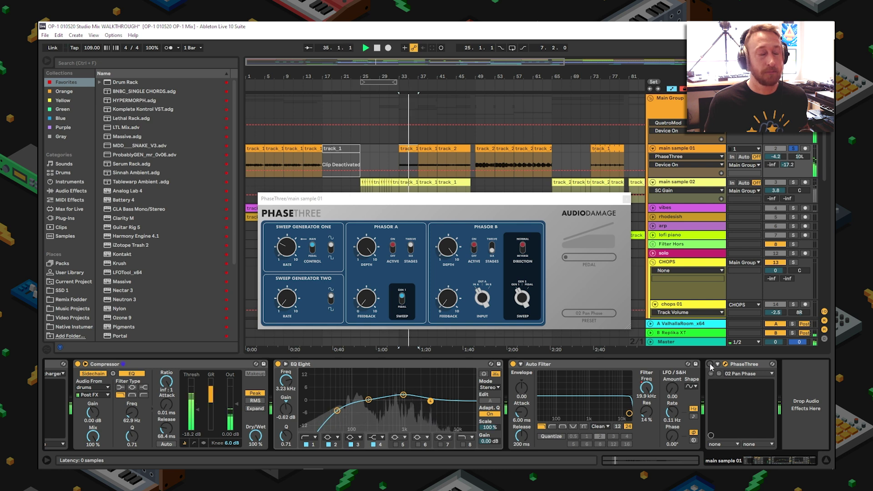
{"action": "left_click", "coordinate": [711, 365]}
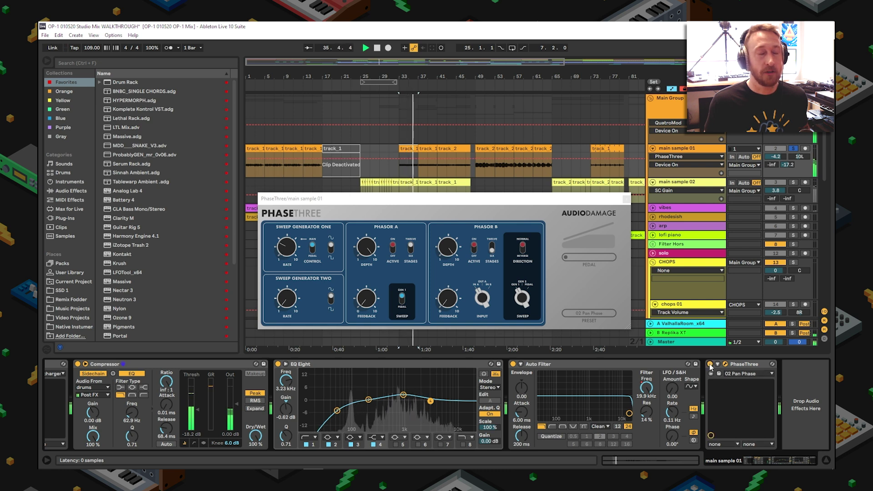
{"action": "key", "text": "space"}
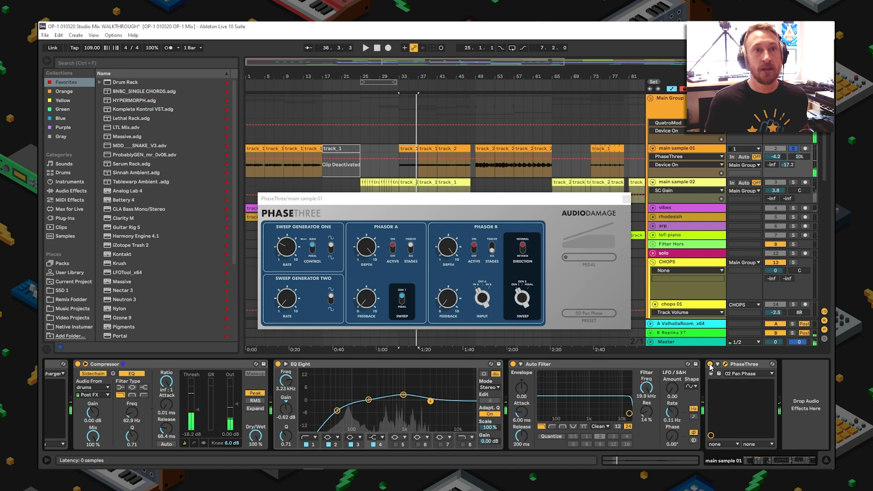
{"action": "left_click", "coordinate": [627, 198]}
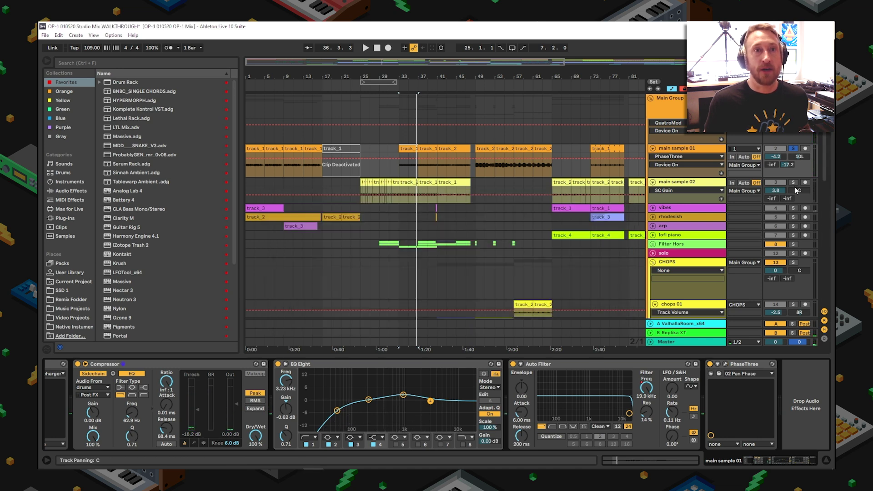
- Solo the main sample 02 track, enlarge its lane, and audition it from bar 33
{"action": "left_click", "coordinate": [794, 183]}
{"action": "left_click_drag", "start_coordinate": [666, 201], "coordinate": [667, 226]}
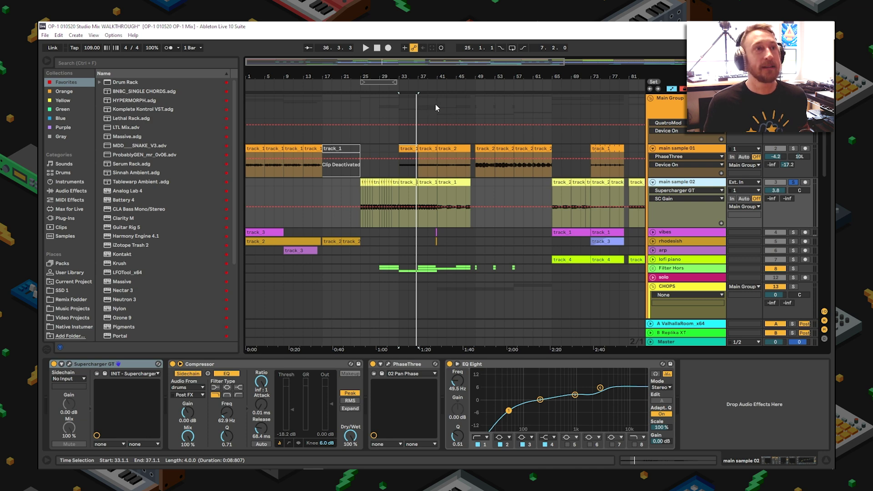
{"action": "key", "text": "minus"}
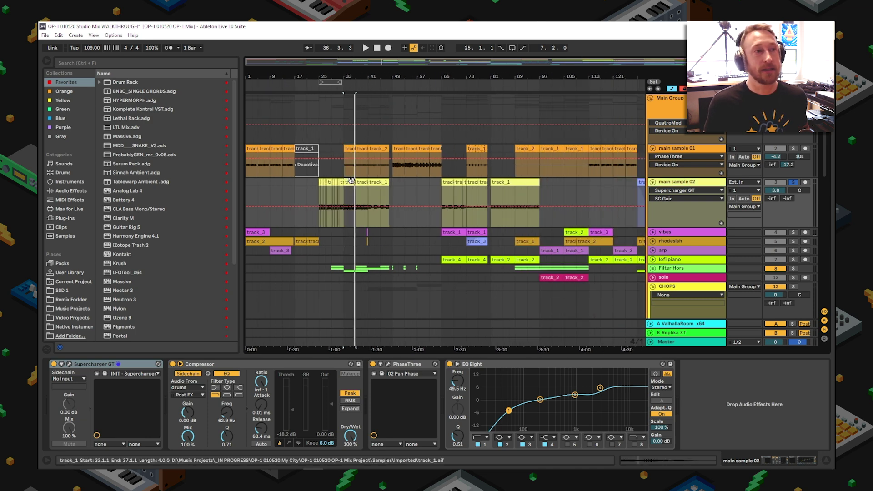
{"action": "left_click", "coordinate": [357, 206]}
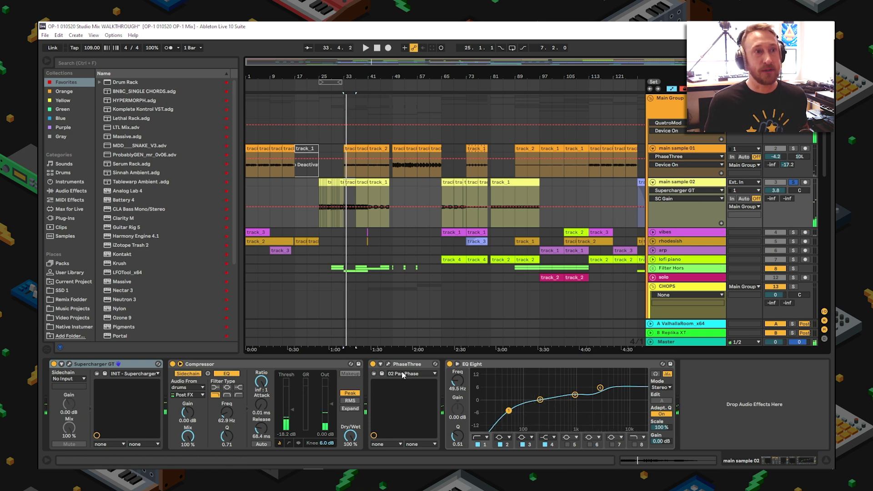
- Inspect PhaseThree and EQ Eight on main sample 02, and close the PhaseThree window
{"action": "left_click", "coordinate": [389, 365]}
{"action": "left_click_drag", "start_coordinate": [542, 297], "coordinate": [389, 198]}
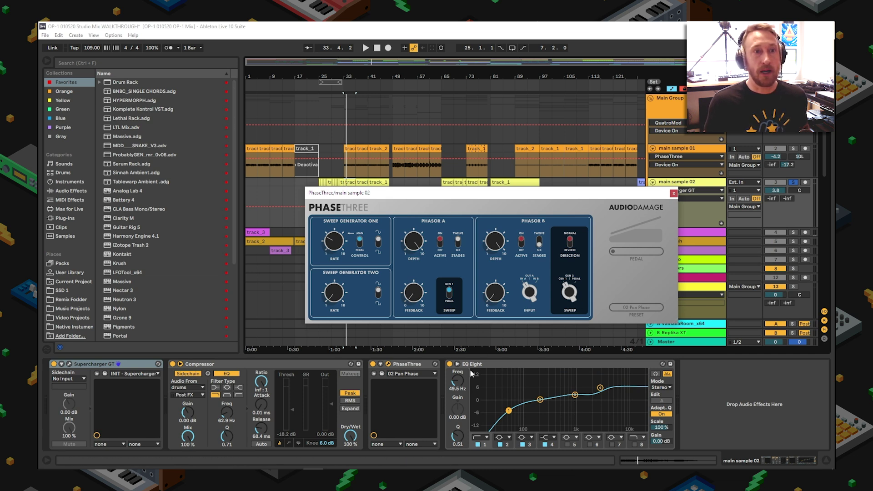
{"action": "left_click", "coordinate": [460, 408]}
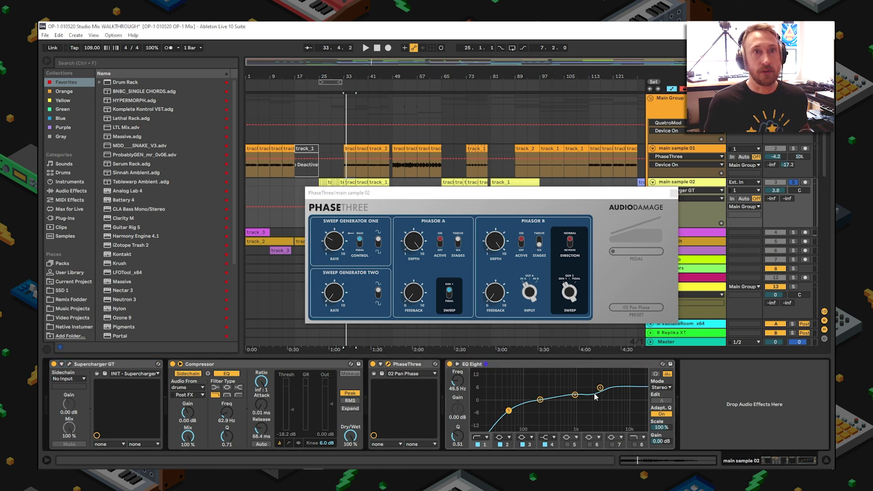
{"action": "left_click", "coordinate": [674, 194]}
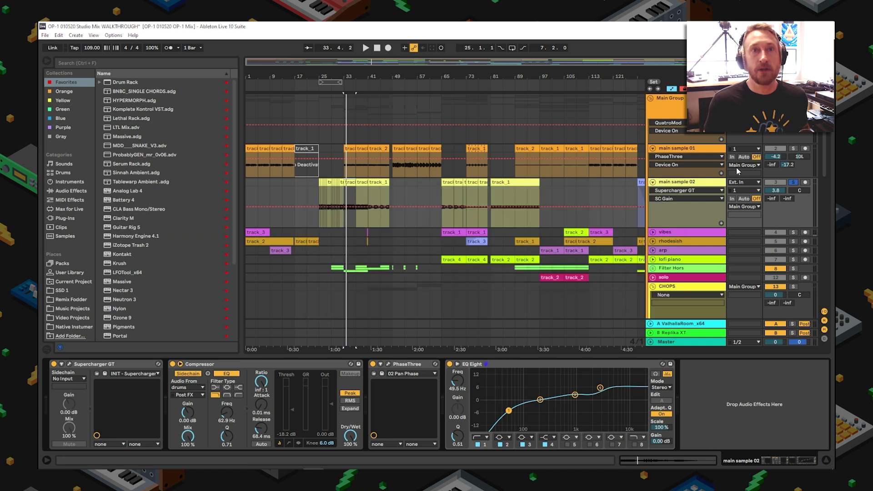
- Unsolo main sample 02, play the full mix from bar 33, and stop playback
{"action": "left_click", "coordinate": [794, 182]}
{"action": "key", "text": "space"}
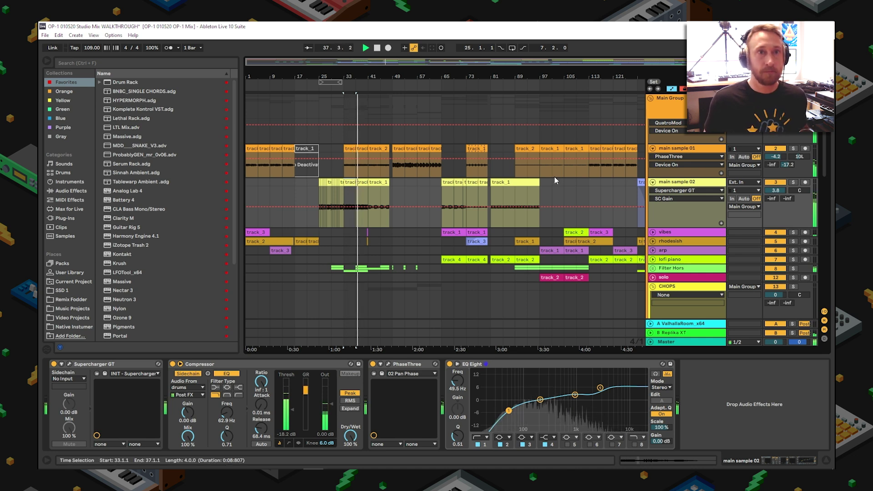
{"action": "key", "text": "space"}
- Unfold and solo the vibes track, and audition it from bar 65
{"action": "left_click", "coordinate": [653, 231]}
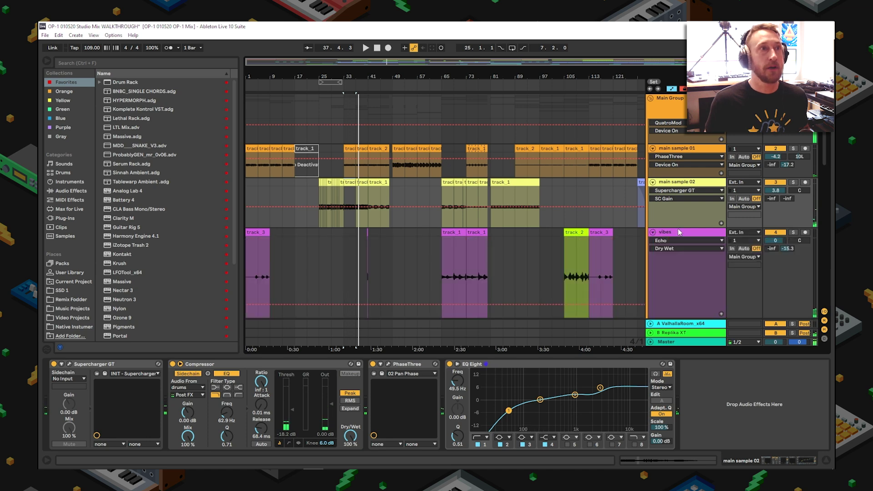
{"action": "scroll", "coordinate": [481, 237], "scroll_direction": "down", "scroll_amount": 1}
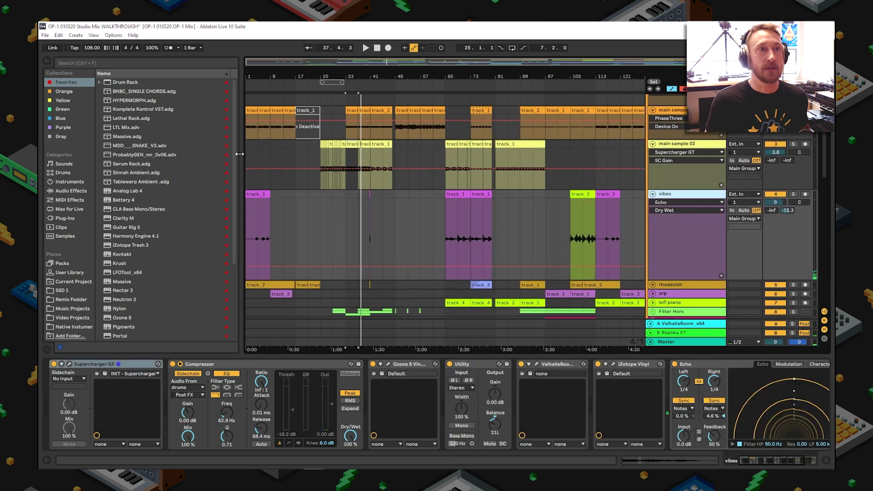
{"action": "left_click", "coordinate": [446, 227]}
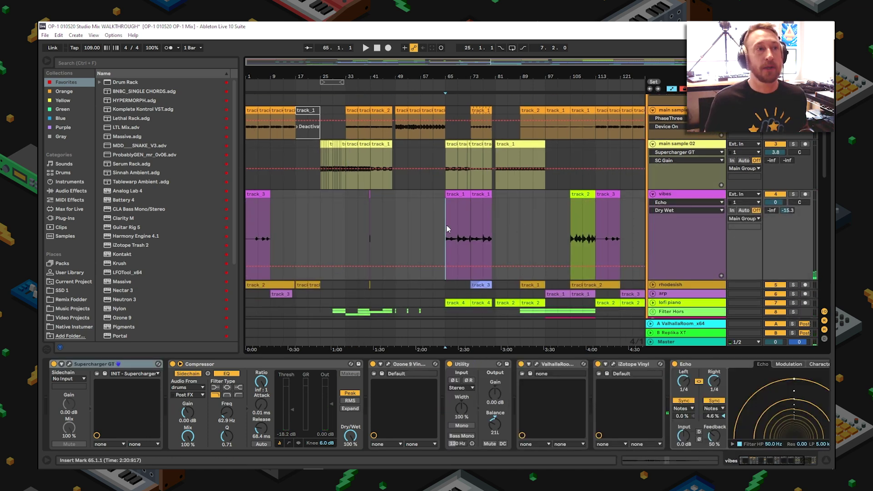
{"action": "left_click", "coordinate": [793, 194]}
{"action": "key", "text": "space"}
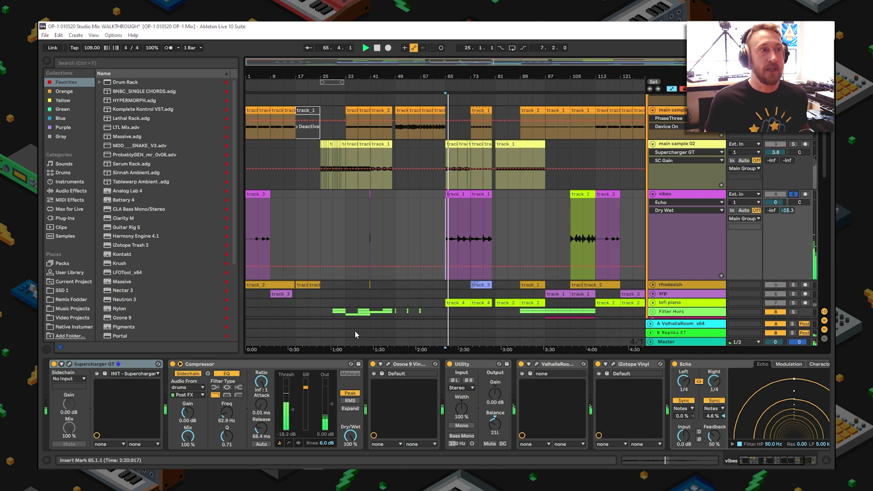
{"action": "key", "text": "space"}
- Group the vibes track's effects from Compressor through Echo into an Audio Effect Rack
{"action": "left_click", "coordinate": [232, 364]}
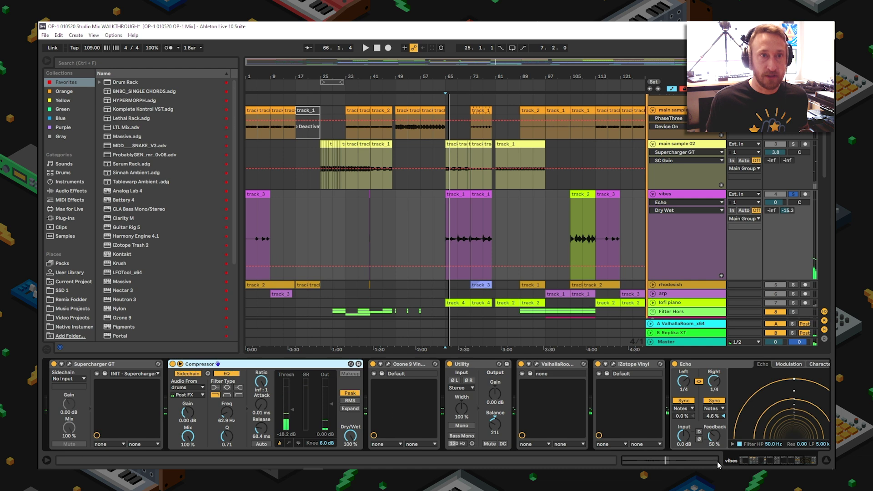
{"action": "left_click", "coordinate": [692, 365], "text": "shift"}
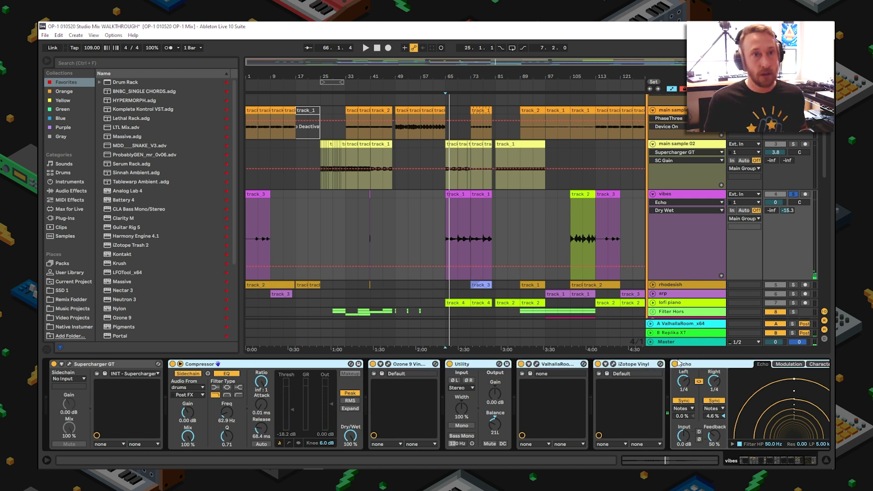
{"action": "key", "text": "ctrl+g"}
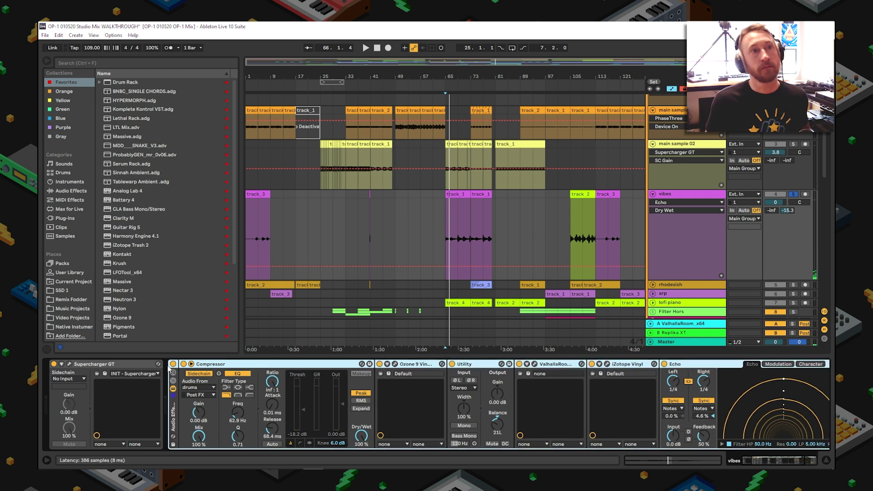
- Play the soloed vibes from bar 65 to compare the Audio Effect Rack off and on, and stop playback
{"action": "key", "text": "space"}
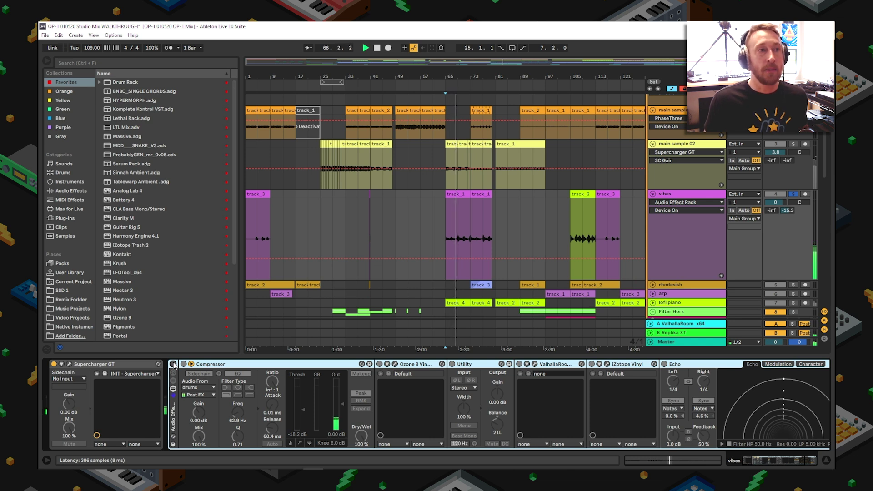
{"action": "left_click", "coordinate": [173, 364]}
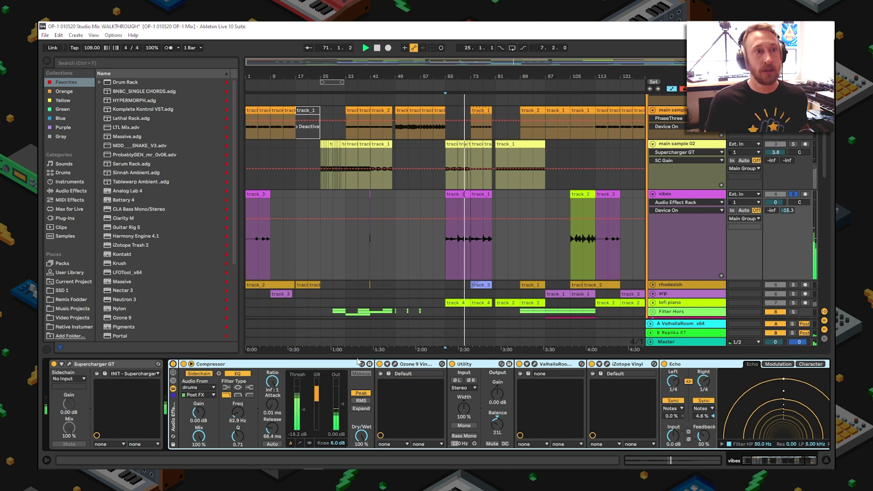
{"action": "key", "text": "space"}
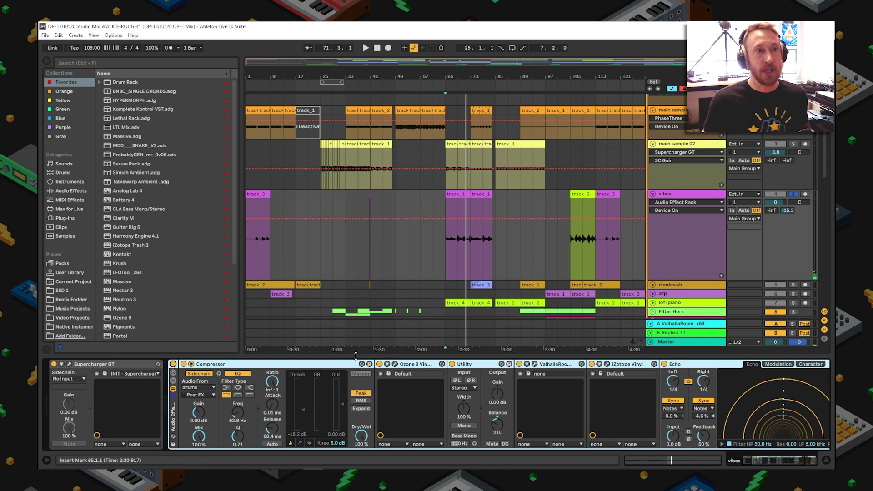
- Open Ozone 9 Vintage EQ on the vibes track, inspect its EQ curve, and close its window
{"action": "left_click", "coordinate": [427, 364]}
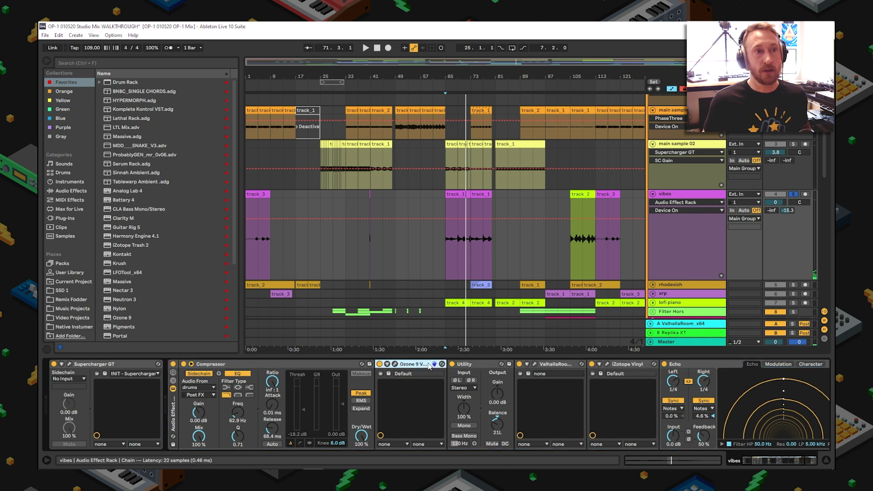
{"action": "left_click", "coordinate": [395, 364]}
{"action": "left_click_drag", "start_coordinate": [532, 271], "coordinate": [353, 158]}
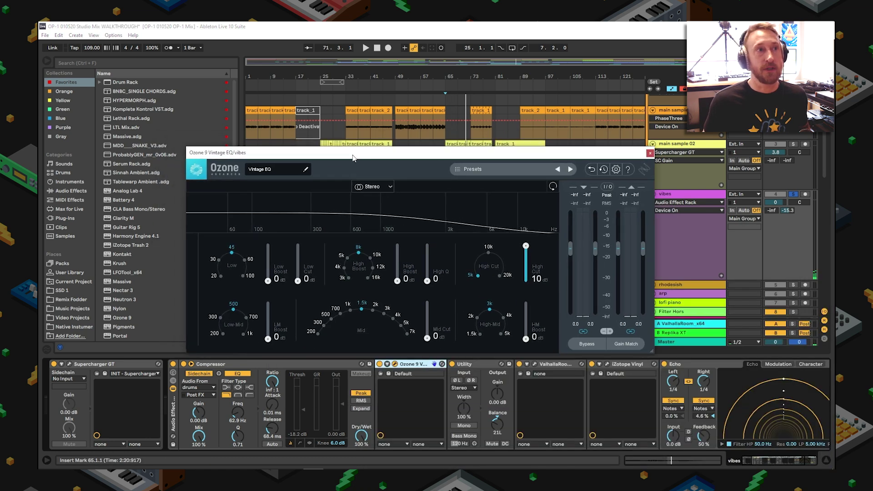
{"action": "left_click_drag", "start_coordinate": [258, 154], "coordinate": [300, 148]}
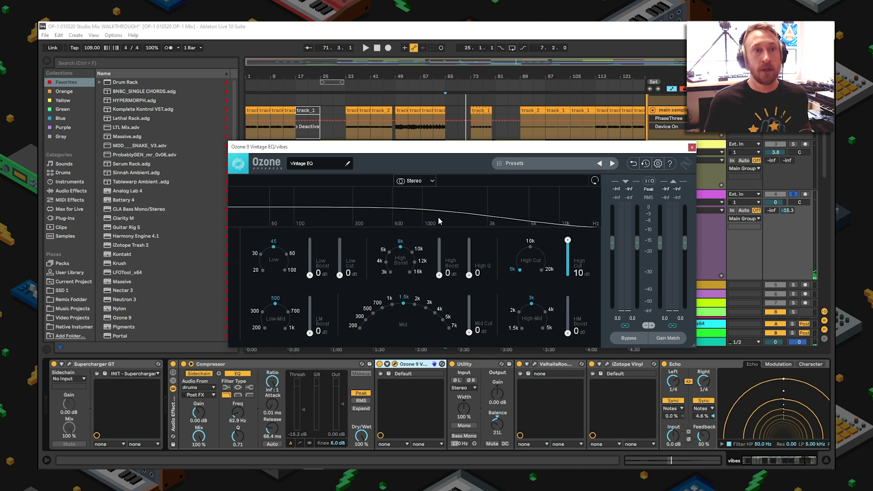
{"action": "left_click", "coordinate": [691, 148]}
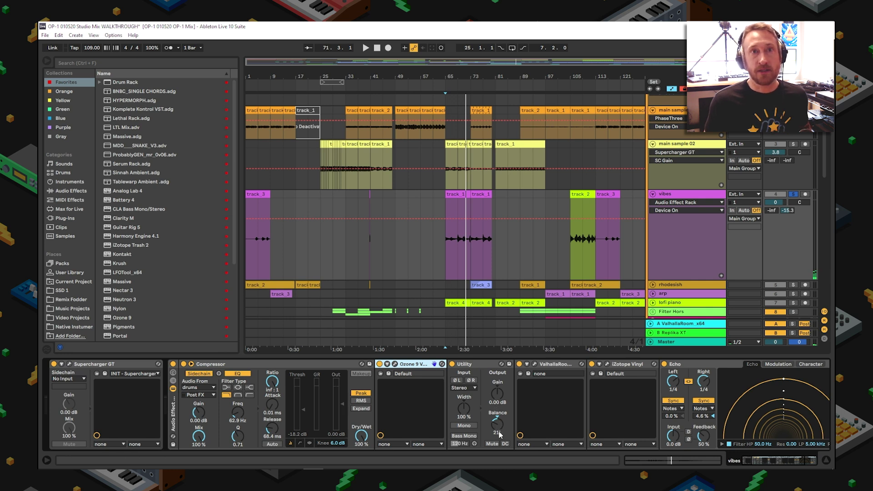
- Show the vibes track's panning automation, inspect its ValhallaRoom late reverb settings, and close the plug-in window
{"action": "left_click", "coordinate": [806, 203]}
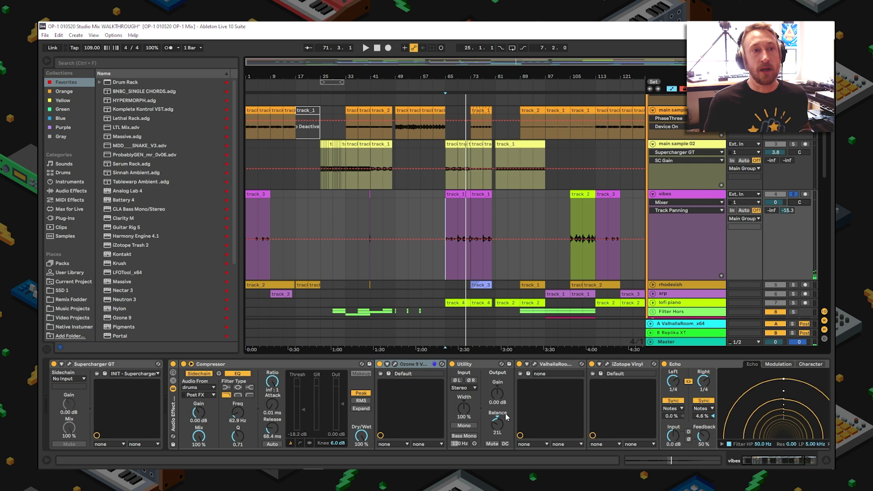
{"action": "left_click", "coordinate": [534, 364]}
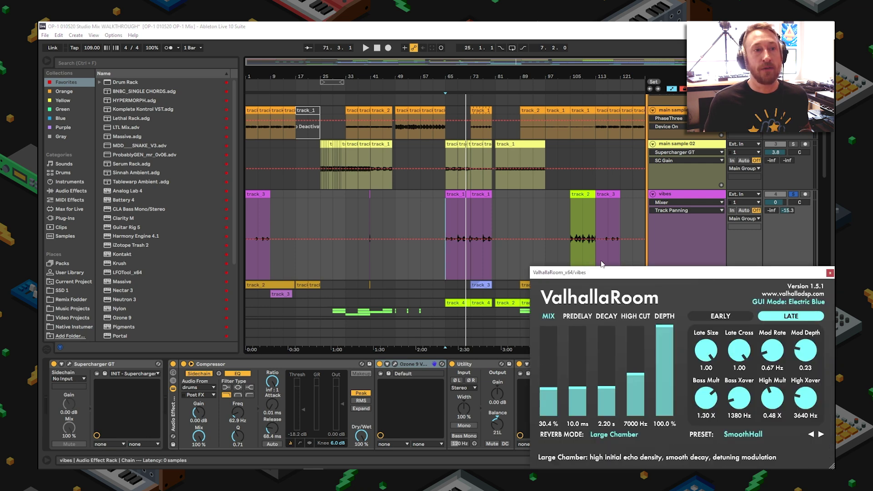
{"action": "left_click_drag", "start_coordinate": [606, 268], "coordinate": [375, 154]}
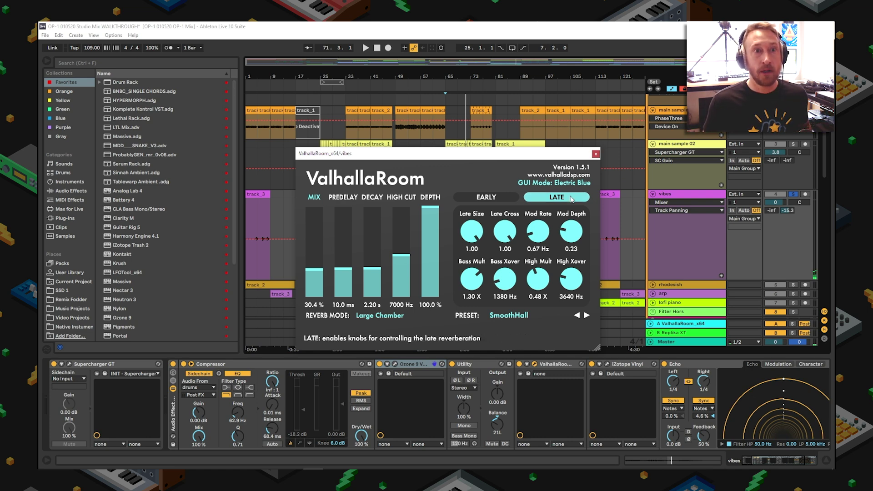
{"action": "left_click", "coordinate": [615, 213]}
{"action": "left_click", "coordinate": [598, 153]}
- Open iZotope Vinyl on the vibes track and play the soloed vibes to compare the effect off and on
{"action": "left_click_drag", "start_coordinate": [667, 308], "coordinate": [403, 170]}
{"action": "left_click_drag", "start_coordinate": [481, 167], "coordinate": [662, 146]}
{"action": "key", "text": "space"}
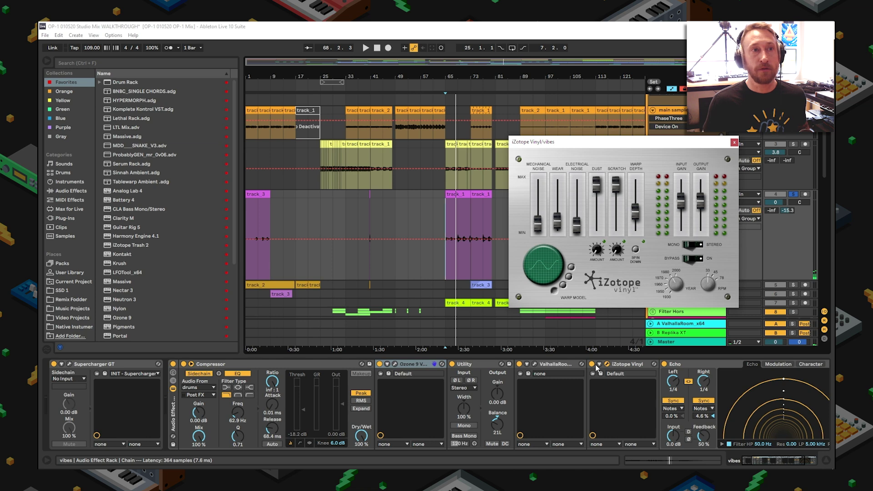
{"action": "left_click", "coordinate": [592, 364]}
{"action": "key", "text": "space"}
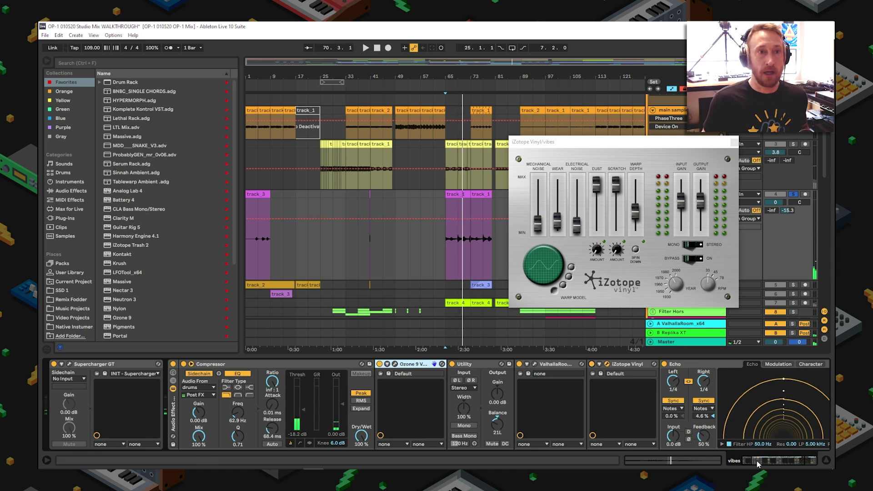
- Inspect the Echo device at the end of the vibes track's effects, and close the iZotope Vinyl window
{"action": "scroll", "coordinate": [618, 373], "scroll_direction": "down", "scroll_amount": 3}
{"action": "left_click", "coordinate": [618, 373]}
{"action": "left_click", "coordinate": [729, 158]}
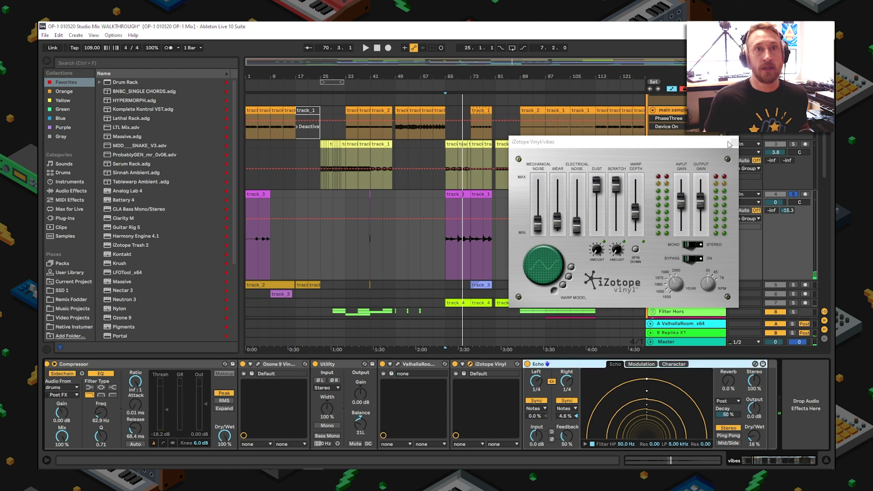
{"action": "left_click", "coordinate": [734, 142]}
- Unfold and solo the rhodesish track, audition it from bar 17, and play it with the vibes from bar 105
{"action": "scroll", "coordinate": [715, 221], "scroll_direction": "down", "scroll_amount": 3}
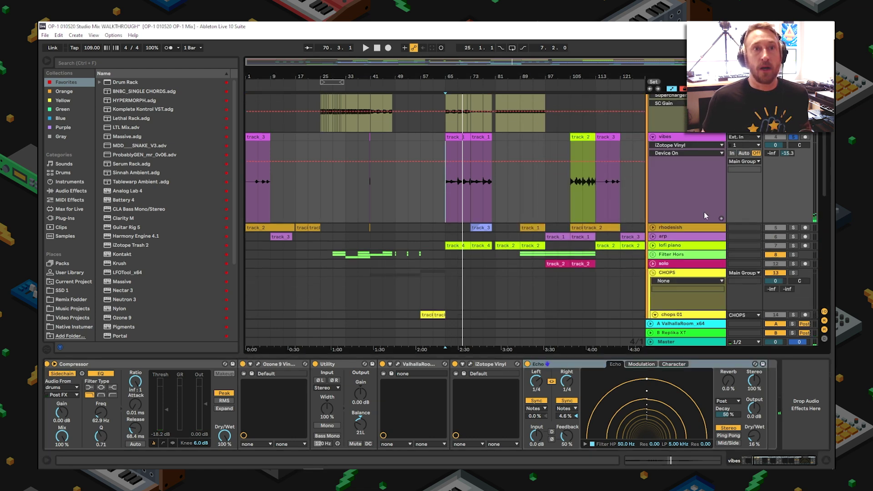
{"action": "left_click", "coordinate": [653, 227]}
{"action": "left_click", "coordinate": [793, 228]}
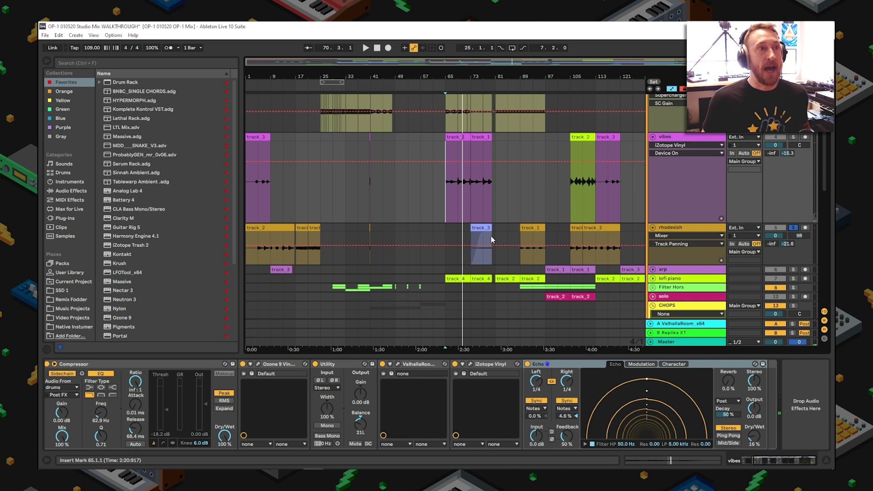
{"action": "left_click", "coordinate": [302, 246]}
{"action": "key", "text": "space"}
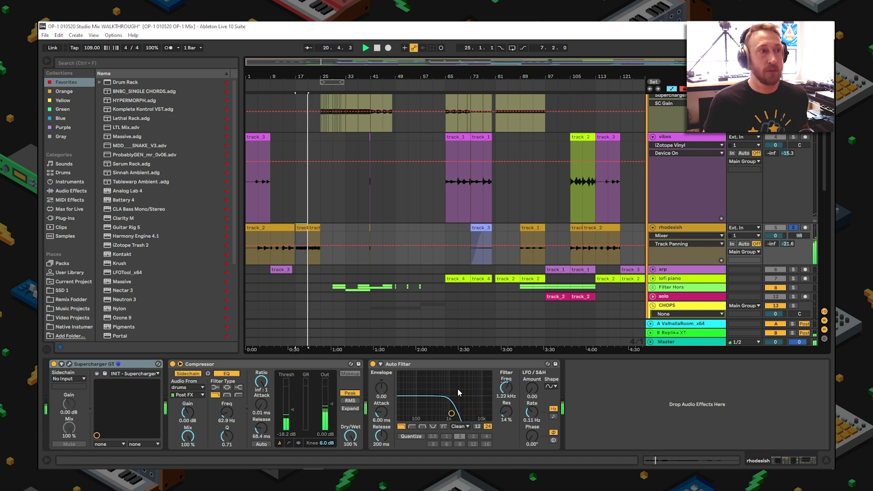
{"action": "key", "text": "space"}
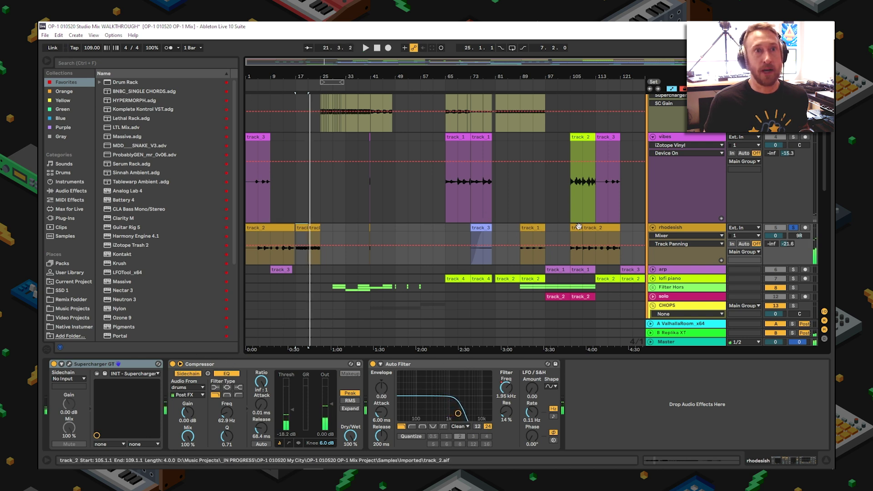
{"action": "left_click", "coordinate": [579, 228]}
{"action": "key", "text": "space"}
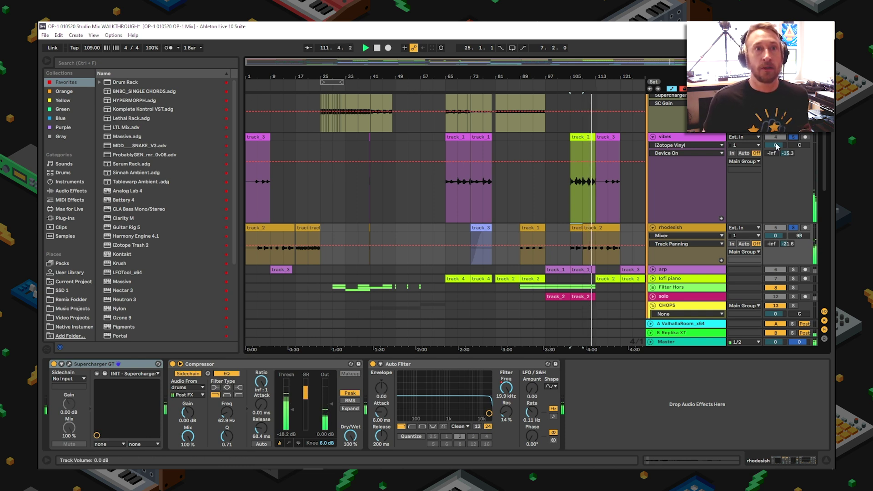
- Unfold and solo the arp track, and select its clip at bar 97 to show its effects
{"action": "scroll", "coordinate": [664, 217], "scroll_direction": "down", "scroll_amount": 3}
{"action": "left_click", "coordinate": [653, 222]}
{"action": "scroll", "coordinate": [740, 210], "scroll_direction": "down", "scroll_amount": 2}
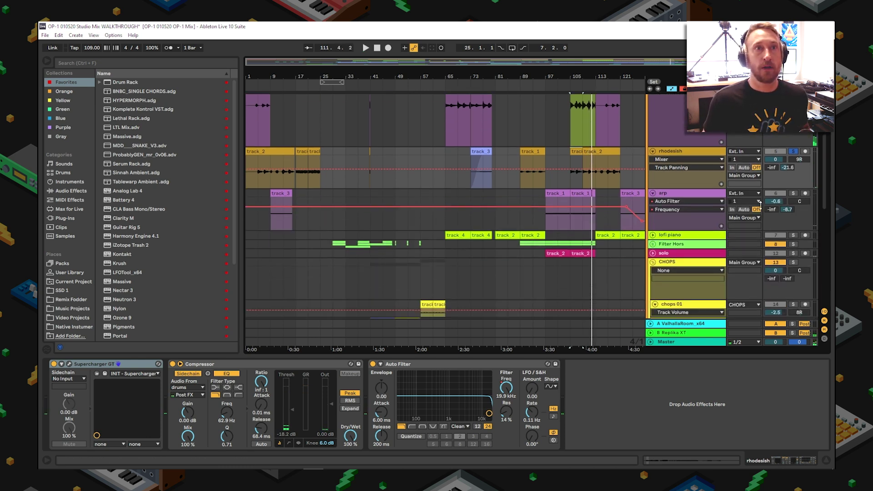
{"action": "scroll", "coordinate": [559, 150], "scroll_direction": "down", "scroll_amount": 1, "text": "ctrl"}
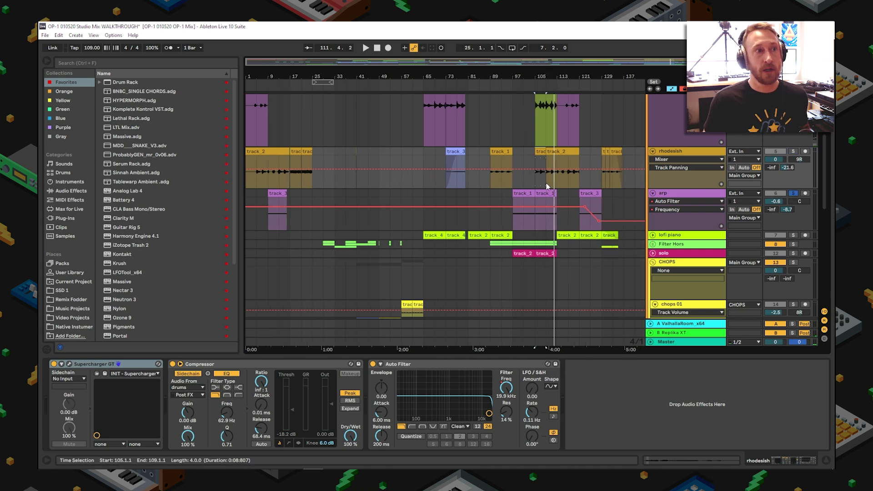
{"action": "left_click", "coordinate": [523, 195]}
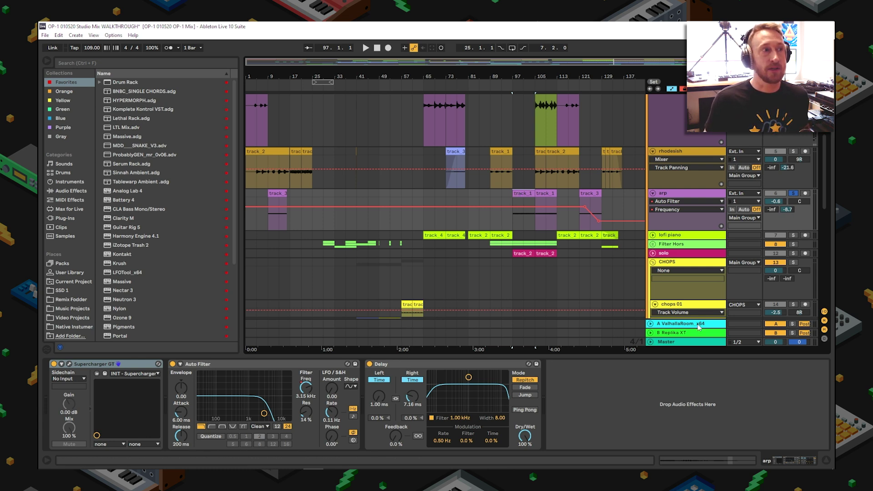
- Open Replika XT on return track B, inspect its delay settings, and close its window
{"action": "left_click", "coordinate": [674, 333]}
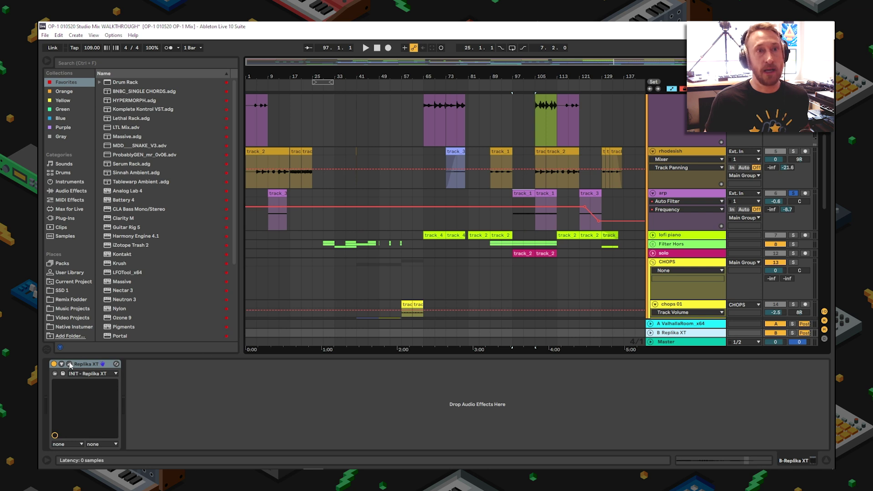
{"action": "key", "text": "ctrl+alt+p"}
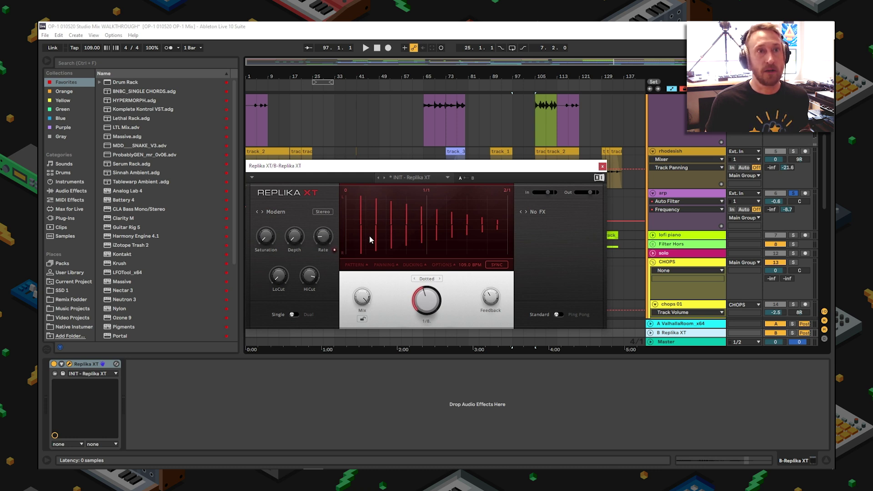
{"action": "left_click", "coordinate": [602, 166]}
- Return to the arp track's effects and play it from bar 97 to compare the Delay off and on
{"action": "left_click", "coordinate": [685, 194]}
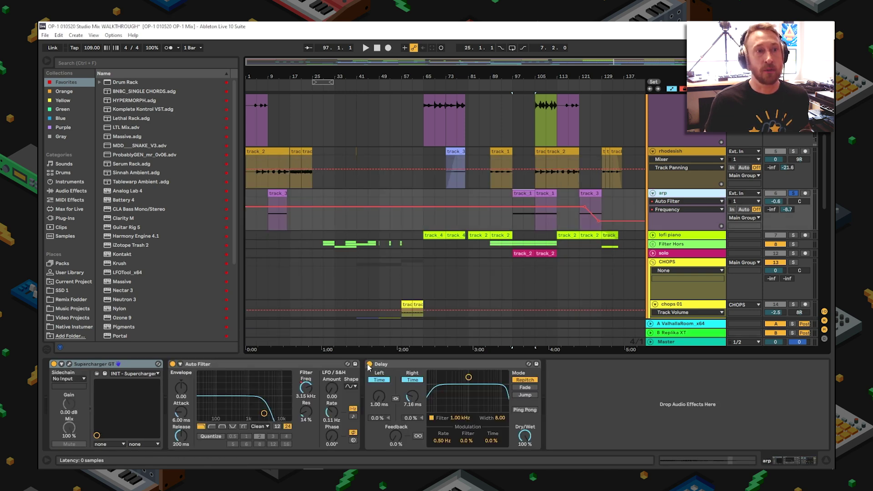
{"action": "left_click", "coordinate": [413, 404]}
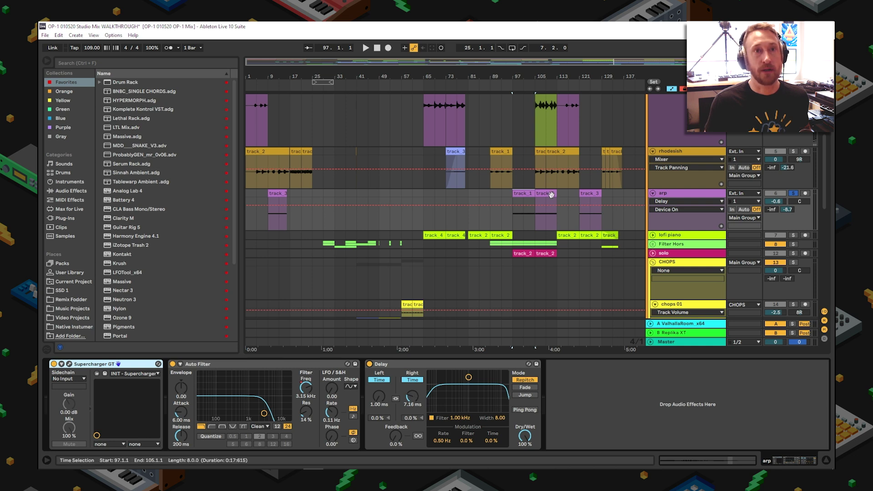
{"action": "key", "text": "space"}
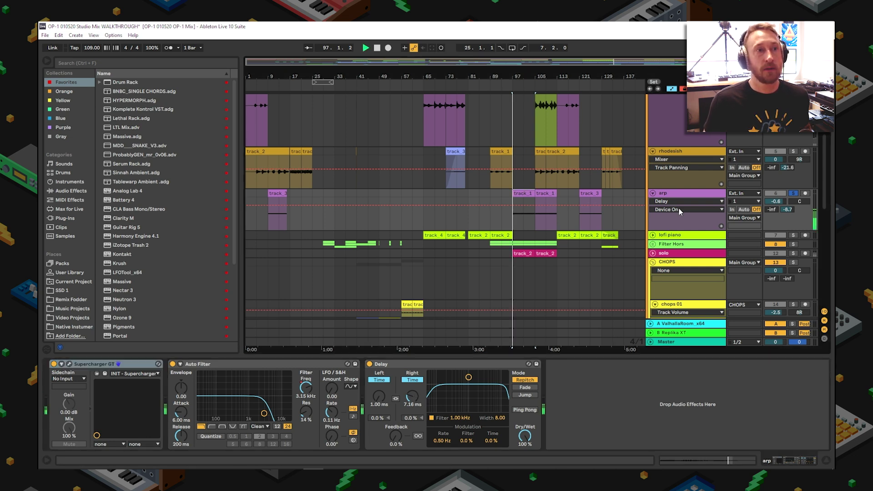
{"action": "left_click", "coordinate": [369, 364]}
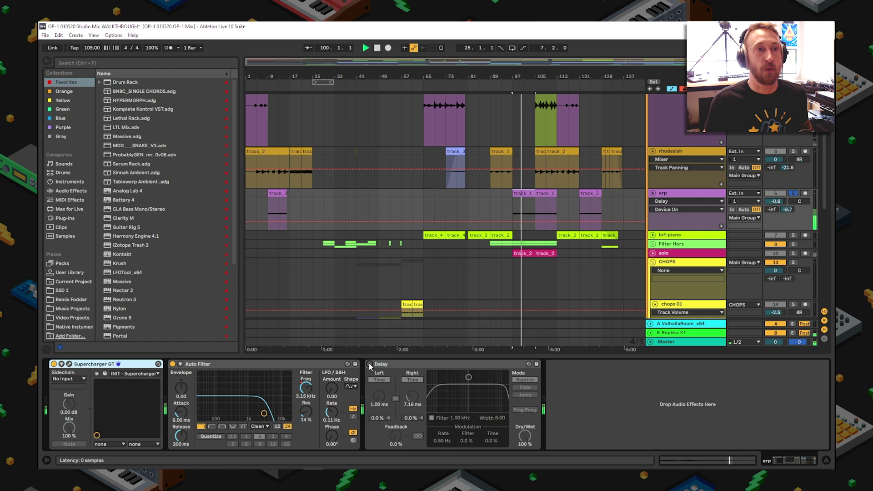
{"action": "left_click", "coordinate": [369, 365]}
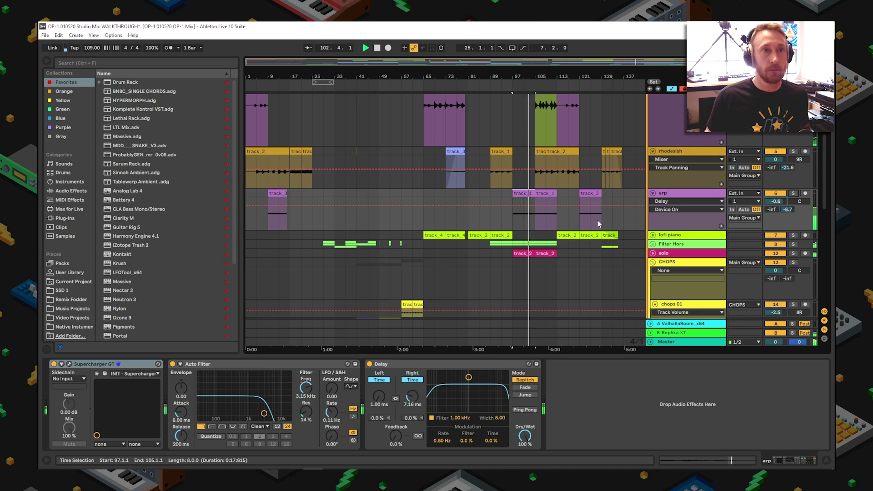
- Unfold and solo the lofi piano track, and select its clip at bar 65 with playback stopped
{"action": "scroll", "coordinate": [594, 250], "scroll_direction": "down", "scroll_amount": 2}
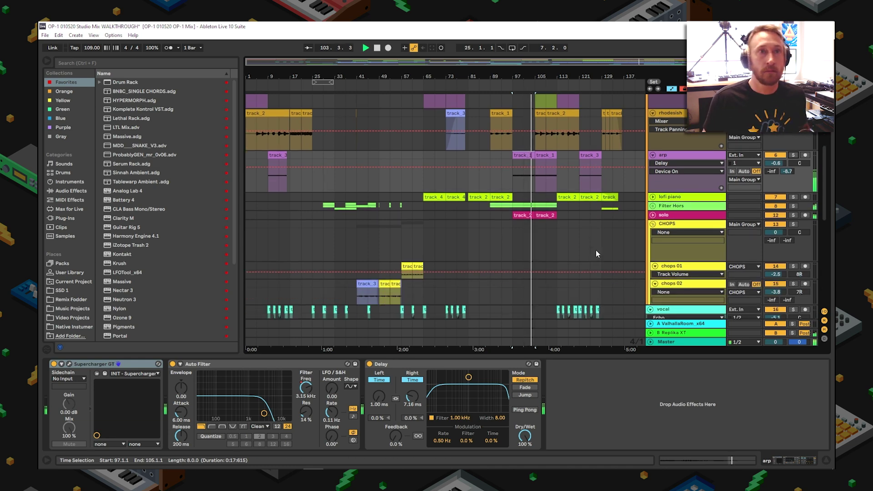
{"action": "scroll", "coordinate": [596, 251], "scroll_direction": "down", "scroll_amount": 2}
{"action": "left_click", "coordinate": [653, 158]}
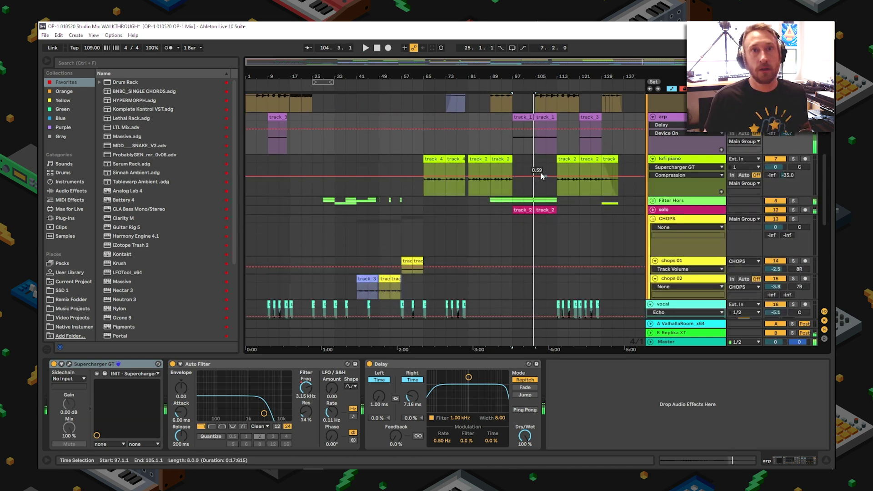
{"action": "left_click", "coordinate": [433, 159]}
{"action": "key", "text": "space"}
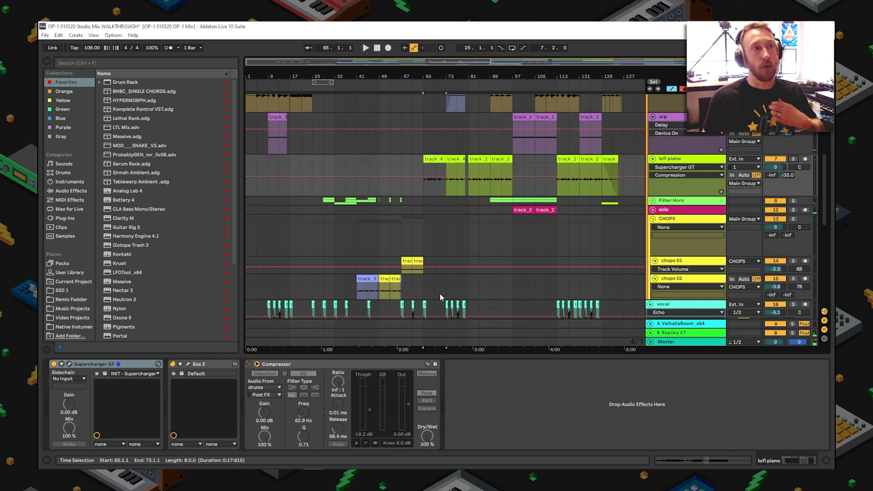
{"action": "left_click", "coordinate": [793, 159]}
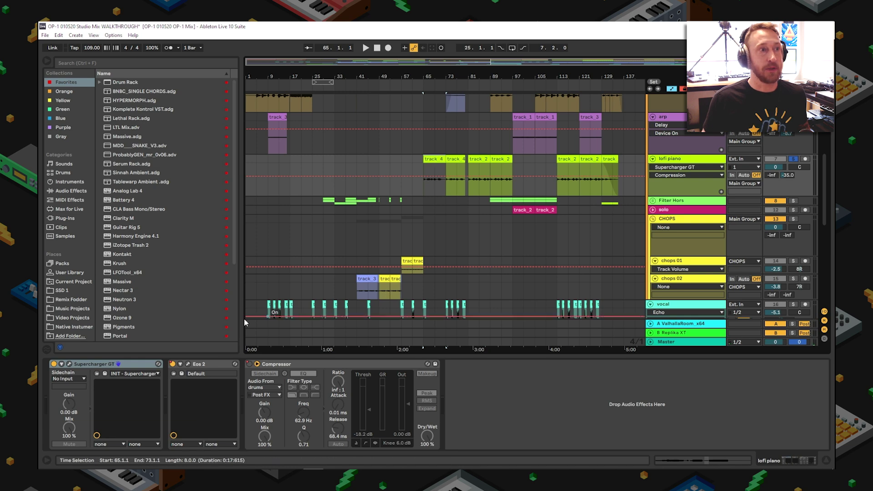
- Open Eos 2 on the lofi piano track, audition it from bar 65 while trying a 51% mix, and close its window
{"action": "left_click", "coordinate": [188, 364]}
{"action": "left_click_drag", "start_coordinate": [348, 219], "coordinate": [473, 224]}
{"action": "key", "text": "space"}
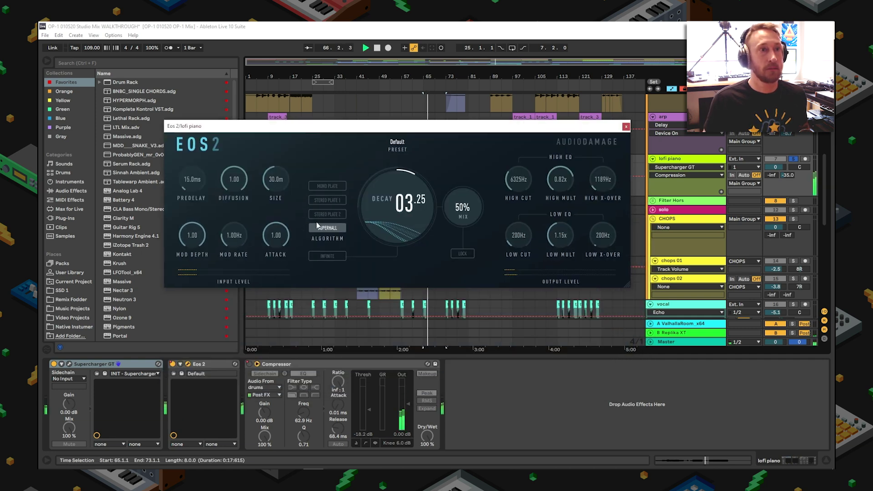
{"action": "left_click_drag", "start_coordinate": [360, 227], "coordinate": [363, 126]}
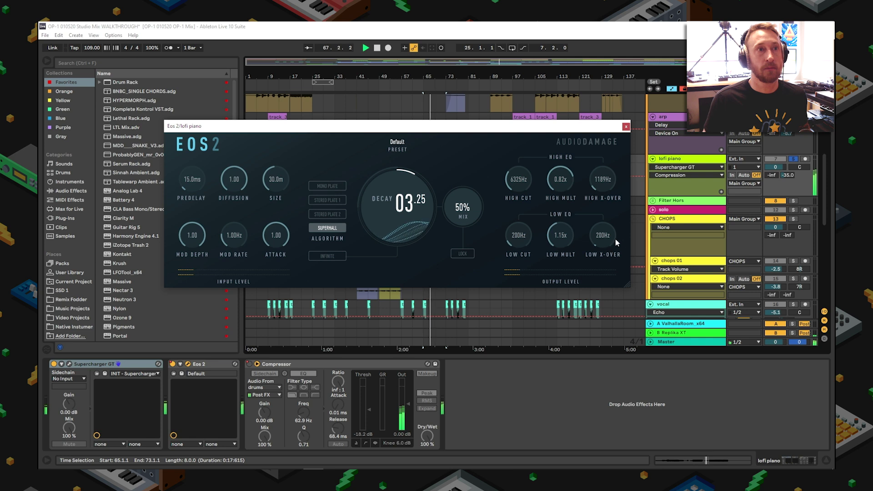
{"action": "left_click_drag", "start_coordinate": [461, 209], "coordinate": [477, 172]}
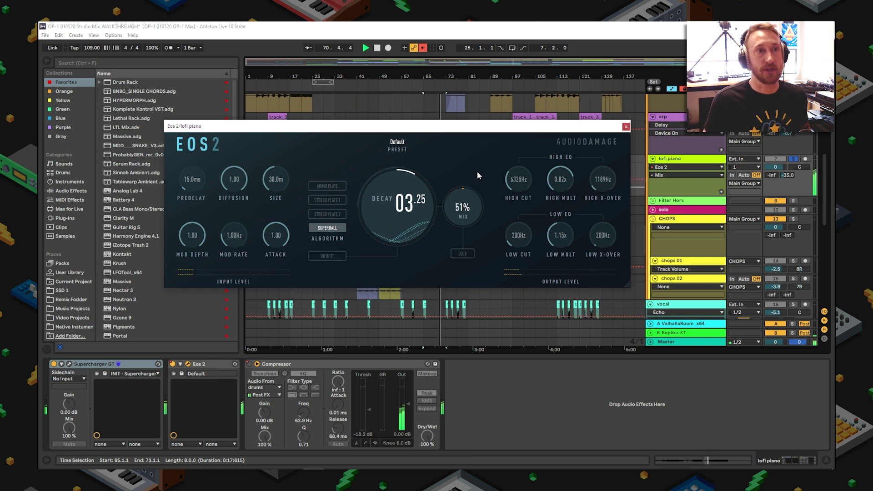
{"action": "left_click", "coordinate": [626, 127]}
{"action": "key", "text": "space"}
- Re-enable the overridden automation, and show the Compressor's Device On automation on the lofi piano track
{"action": "left_click", "coordinate": [423, 47]}
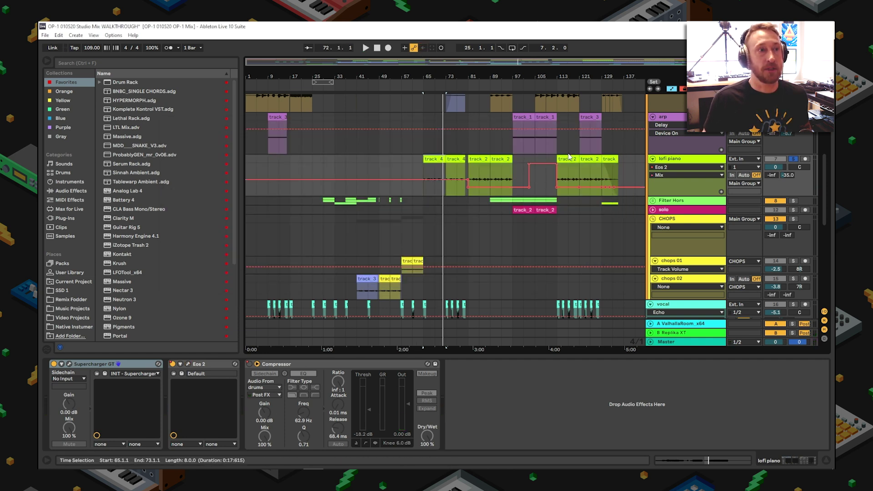
{"action": "left_click", "coordinate": [249, 365]}
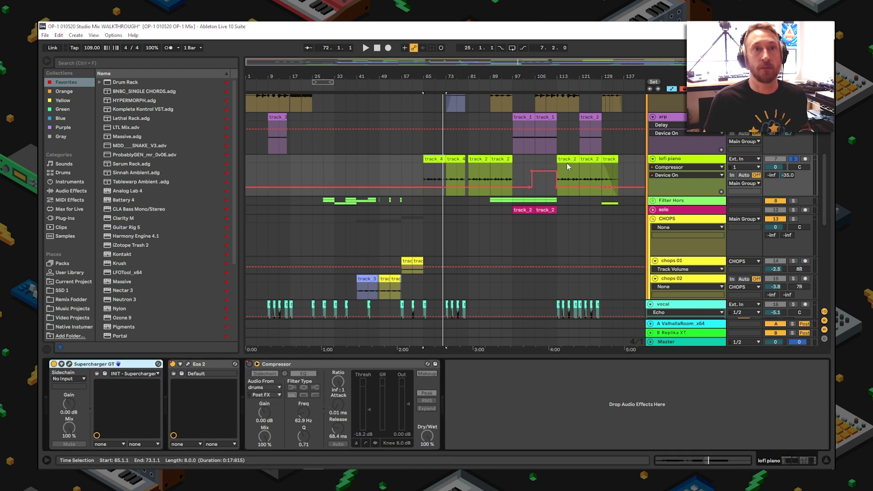
- Expand the Filter Hors group and place the start position at bar 29 on the filter horns 01 track
{"action": "scroll", "coordinate": [607, 217], "scroll_direction": "down", "scroll_amount": 1}
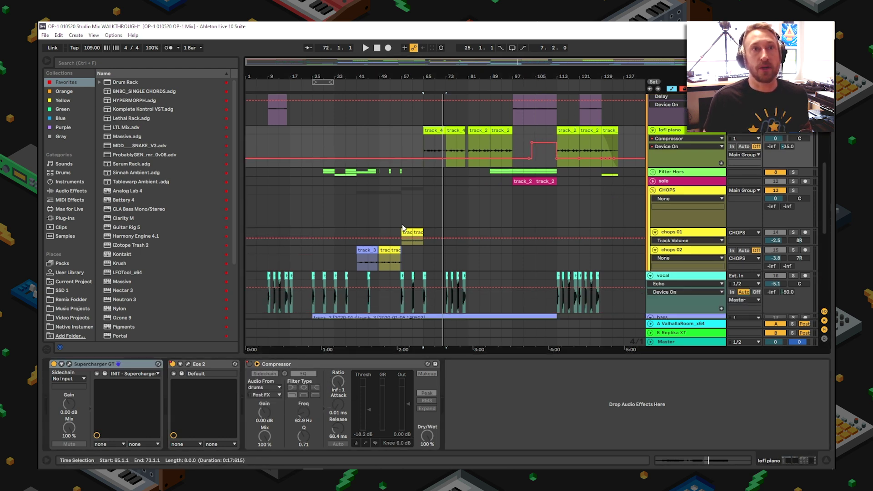
{"action": "left_click", "coordinate": [650, 173]}
{"action": "left_click", "coordinate": [653, 172]}
{"action": "scroll", "coordinate": [449, 273], "scroll_direction": "down", "scroll_amount": 2}
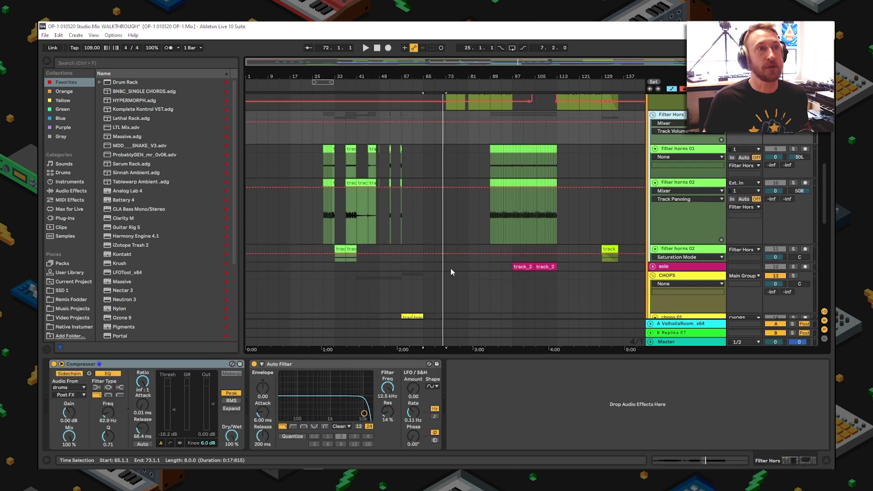
{"action": "left_click", "coordinate": [325, 166]}
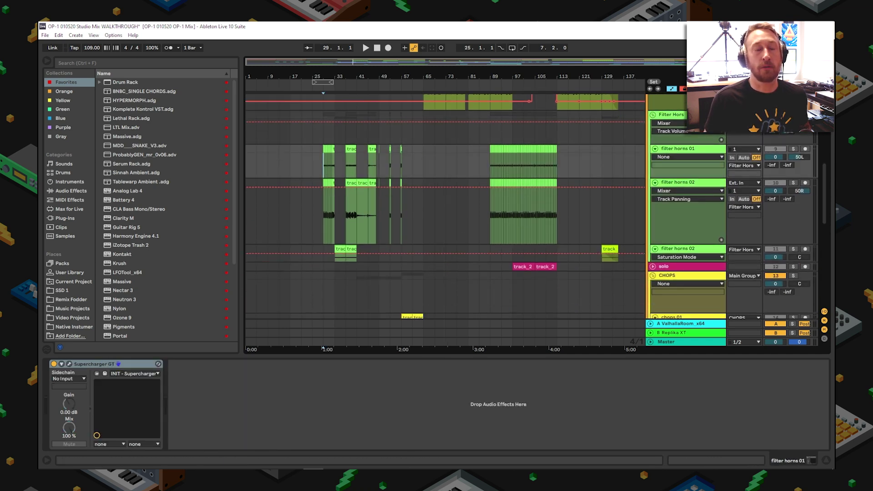
{"action": "left_click_drag", "start_coordinate": [328, 79], "coordinate": [328, 103]}
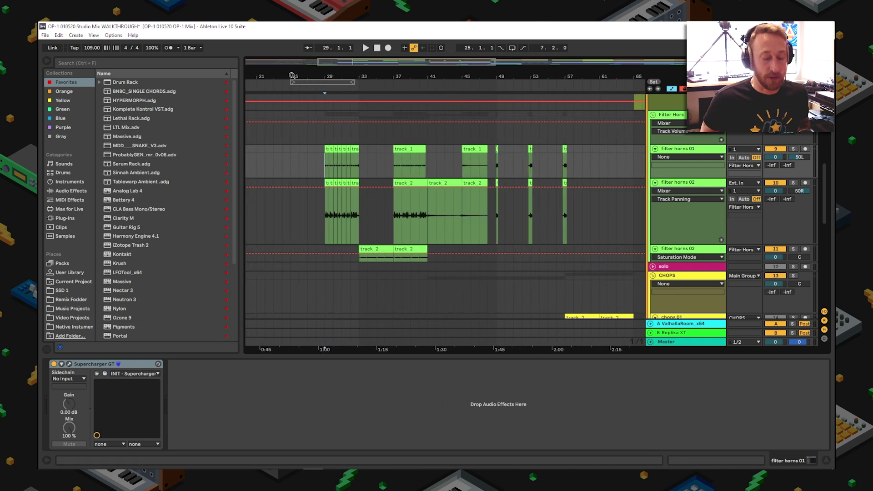
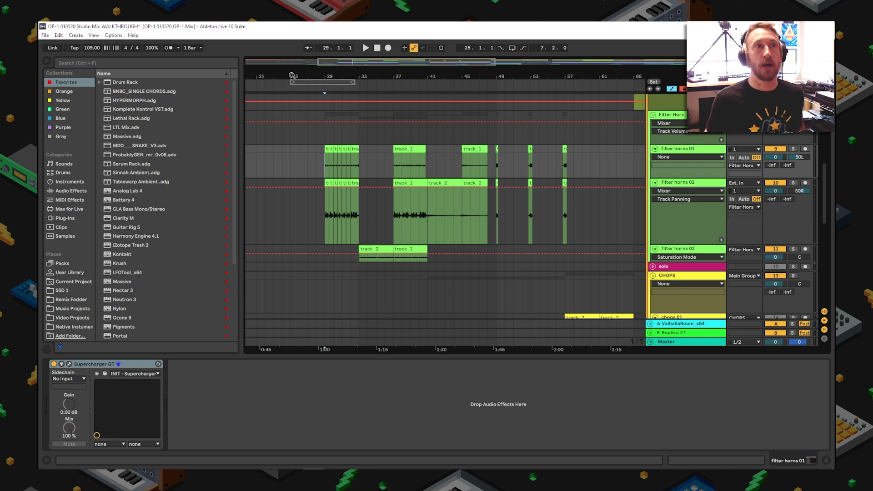
- Audition the filter horns from bar 29 and show the Filter Hors group's effects
{"action": "key", "text": "space"}
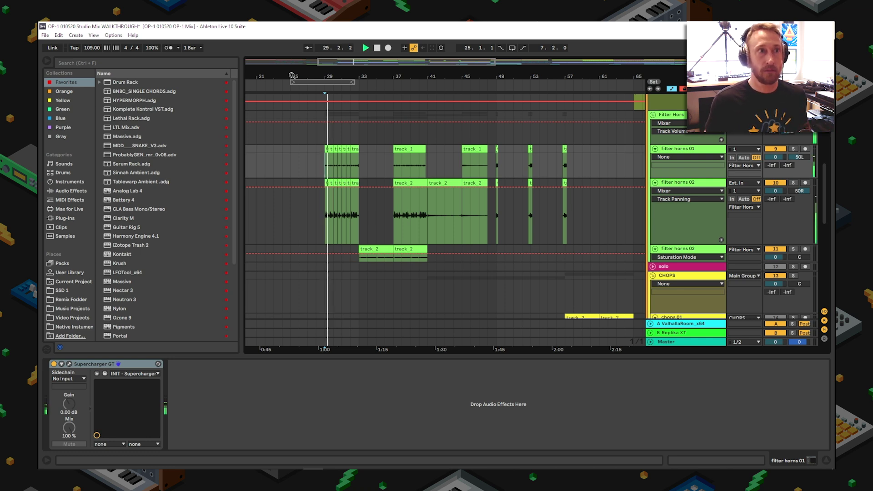
{"action": "left_click", "coordinate": [295, 123]}
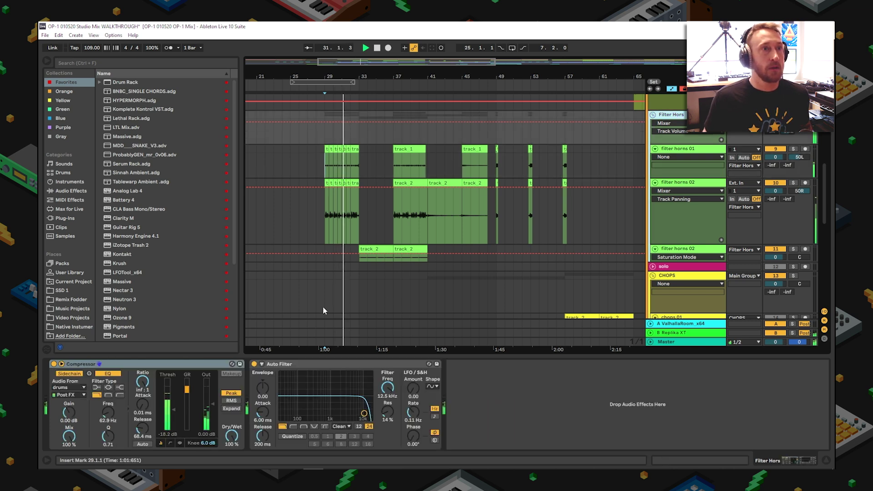
{"action": "key", "text": "minus"}
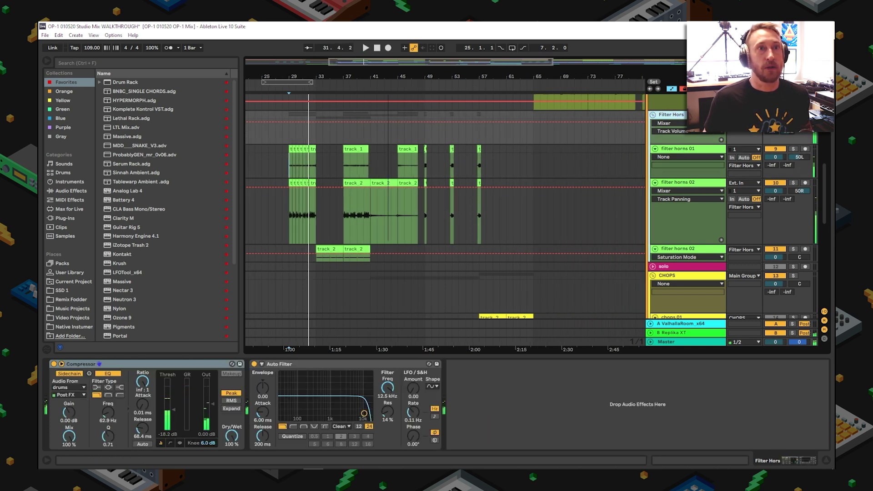
{"action": "key", "text": "space"}
- Audition the filter horns from bar 37 and select the Auto Filter on the Filter Hors group
{"action": "left_click", "coordinate": [370, 165]}
{"action": "key", "text": "space"}
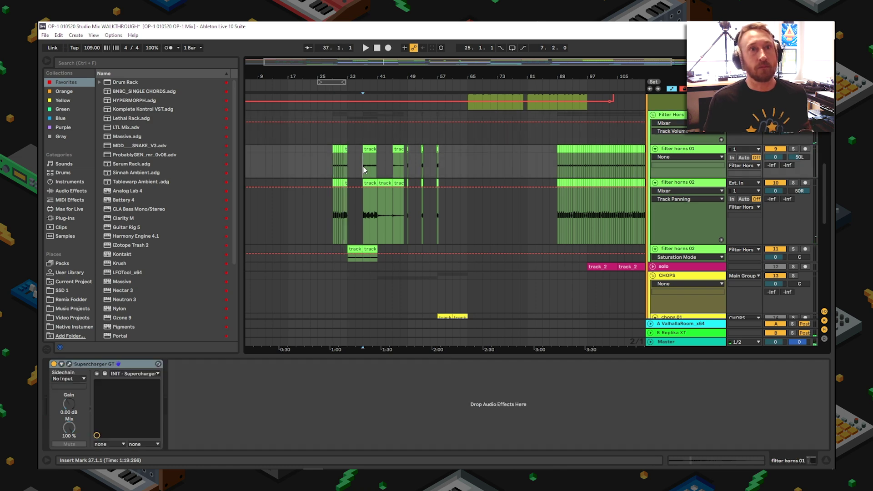
{"action": "key", "text": "Up"}
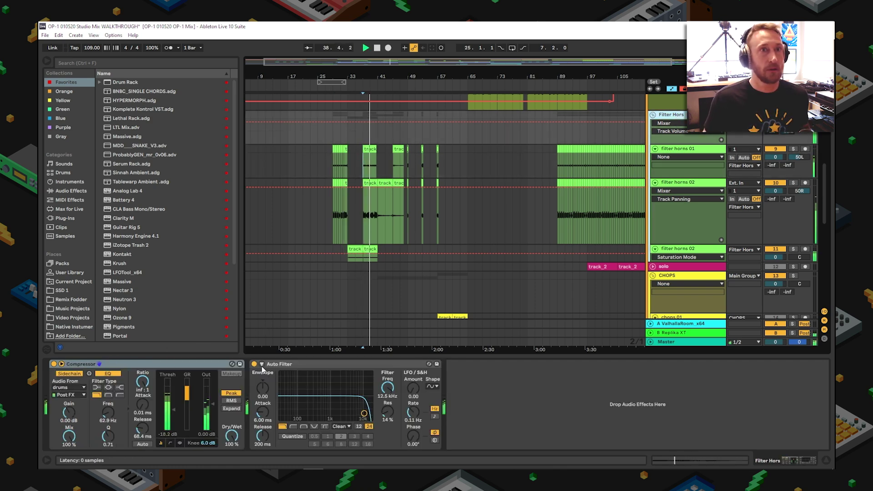
{"action": "key", "text": "space"}
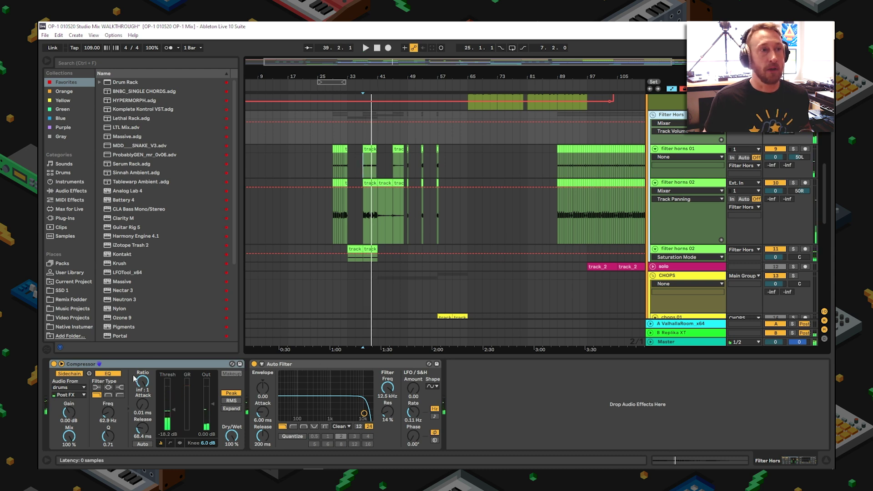
{"action": "left_click", "coordinate": [313, 365]}
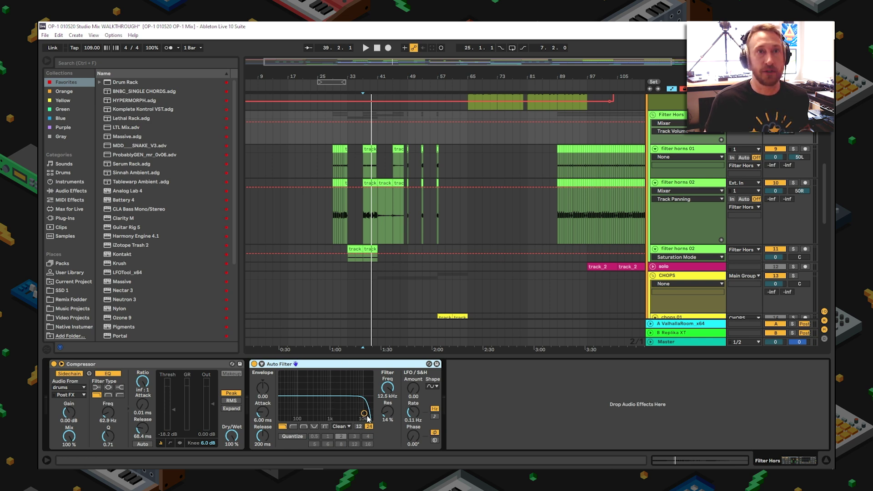
- Enlarge the filter horns 02 track that has Supercharger GT Saturation Mode automation, solo it, and play its clip at bar 37
{"action": "left_click", "coordinate": [668, 150]}
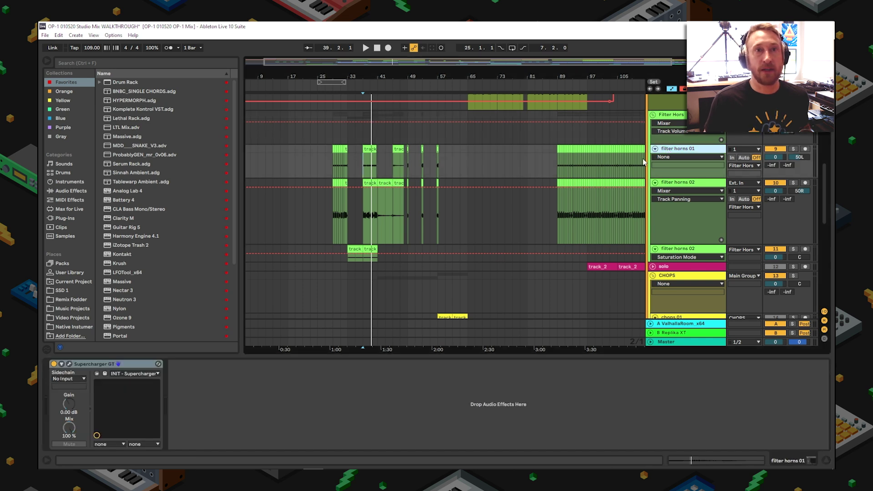
{"action": "left_click", "coordinate": [667, 183]}
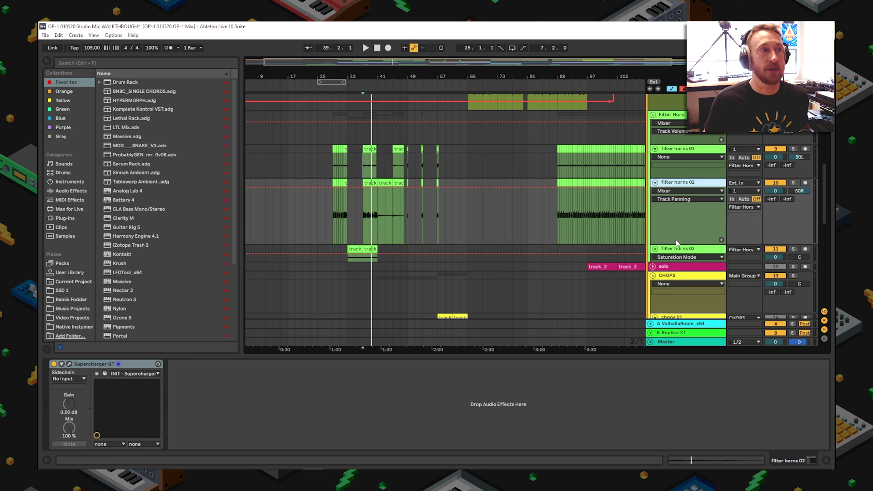
{"action": "scroll", "coordinate": [673, 230], "scroll_direction": "down", "scroll_amount": 3}
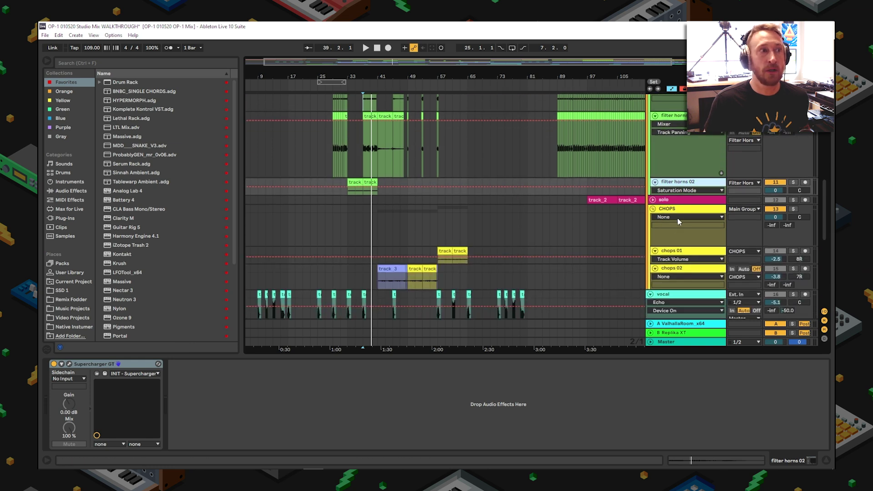
{"action": "left_click_drag", "start_coordinate": [677, 195], "coordinate": [677, 260]}
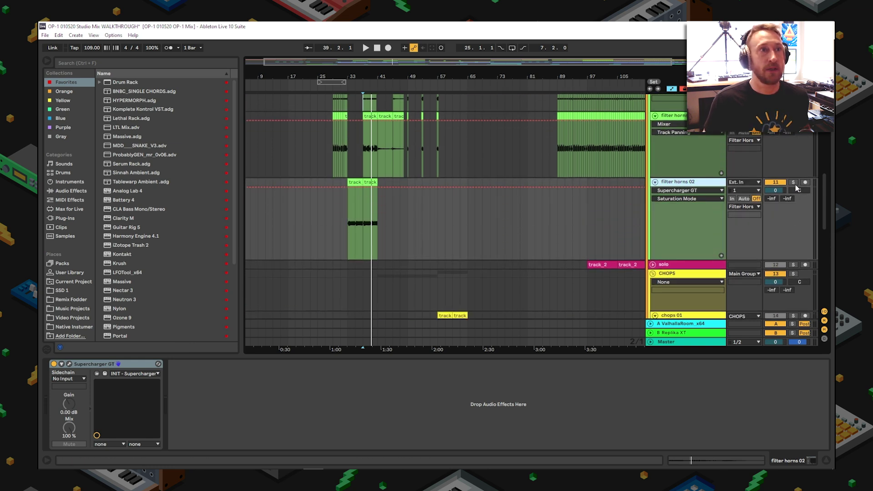
{"action": "left_click", "coordinate": [793, 182]}
{"action": "key", "text": "space"}
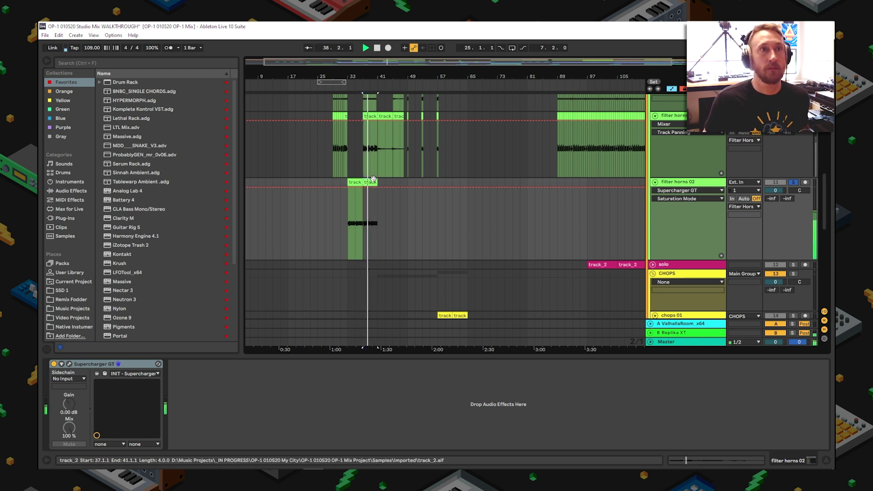
- Stop playback and switch the solo from the individual filter horns 02 track to the whole Filter Hors group
{"action": "scroll", "coordinate": [552, 245], "scroll_direction": "down", "scroll_amount": 2}
{"action": "scroll", "coordinate": [552, 246], "scroll_direction": "up", "scroll_amount": 2}
{"action": "scroll", "coordinate": [552, 246], "scroll_direction": "up", "scroll_amount": 2}
{"action": "left_click", "coordinate": [793, 154]}
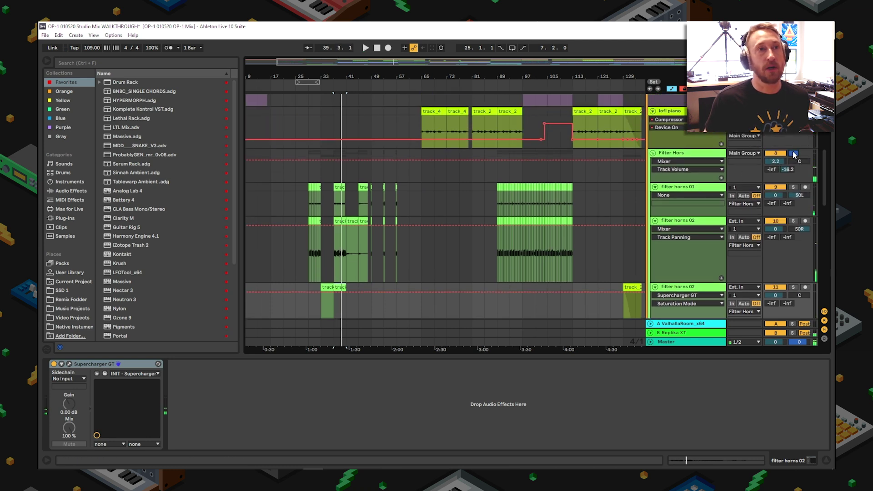
- Play the Filter Hors group from bar 89, comparing it soloed and in the full mix, and stop playback
{"action": "left_click", "coordinate": [498, 171]}
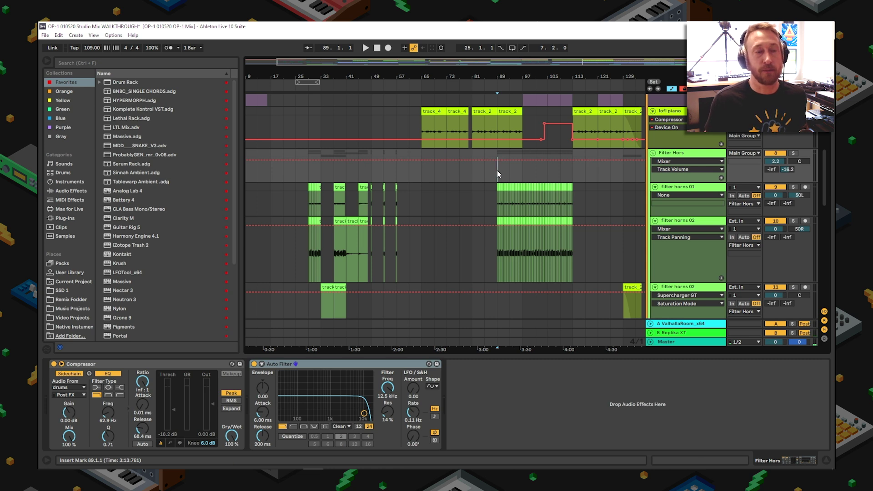
{"action": "key", "text": "space"}
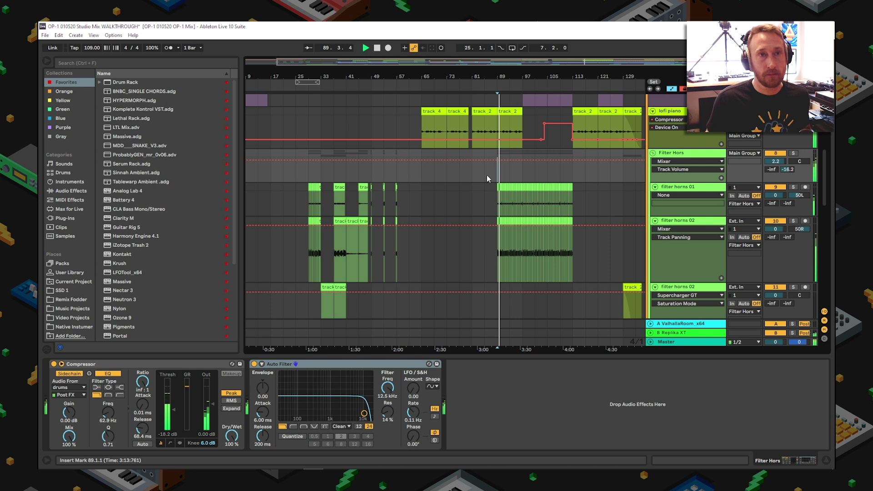
{"action": "left_click", "coordinate": [793, 153]}
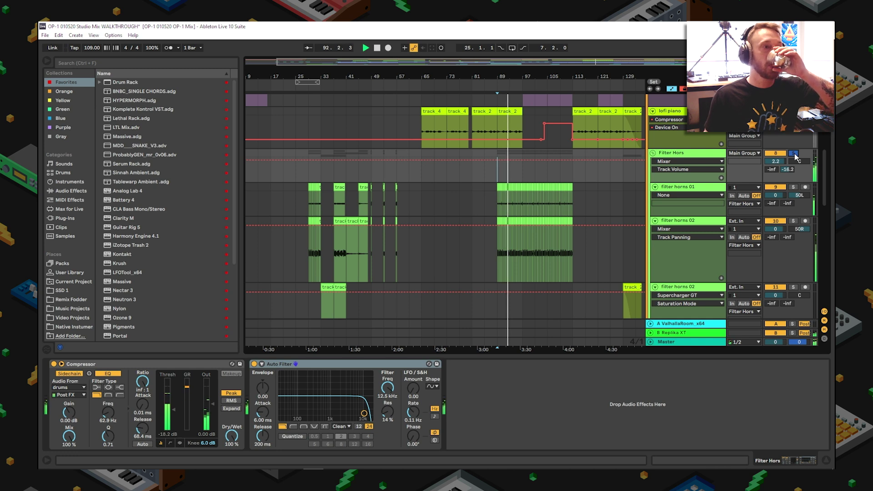
{"action": "left_click", "coordinate": [794, 154]}
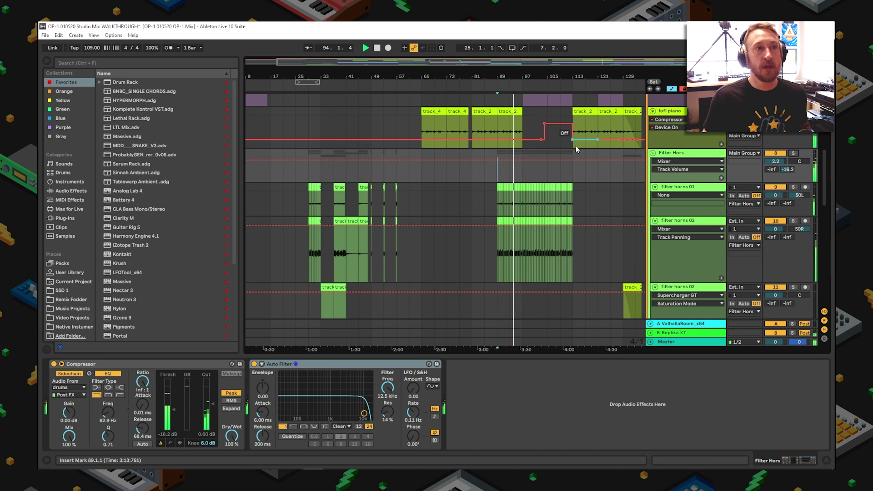
{"action": "key", "text": "space"}
- Examine the repeated filter horns clips between bars 89 and 113 up close
{"action": "scroll", "coordinate": [520, 203], "scroll_direction": "down", "scroll_amount": 3}
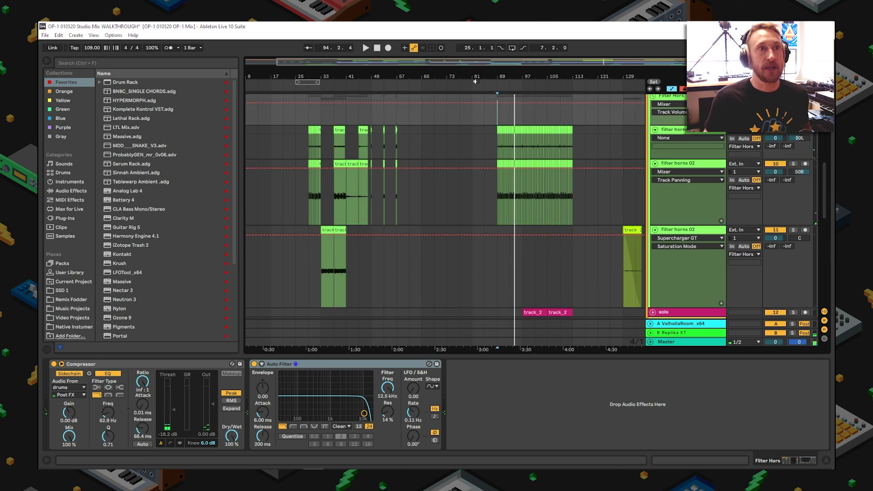
{"action": "scroll", "coordinate": [516, 156], "scroll_direction": "up", "scroll_amount": 3}
{"action": "scroll", "coordinate": [470, 150], "scroll_direction": "down", "scroll_amount": 2}
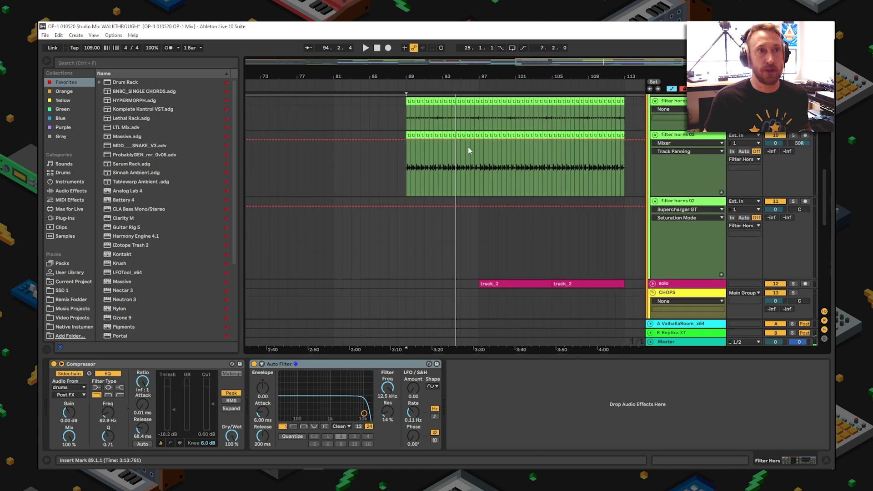
{"action": "scroll", "coordinate": [397, 206], "scroll_direction": "up", "scroll_amount": 2}
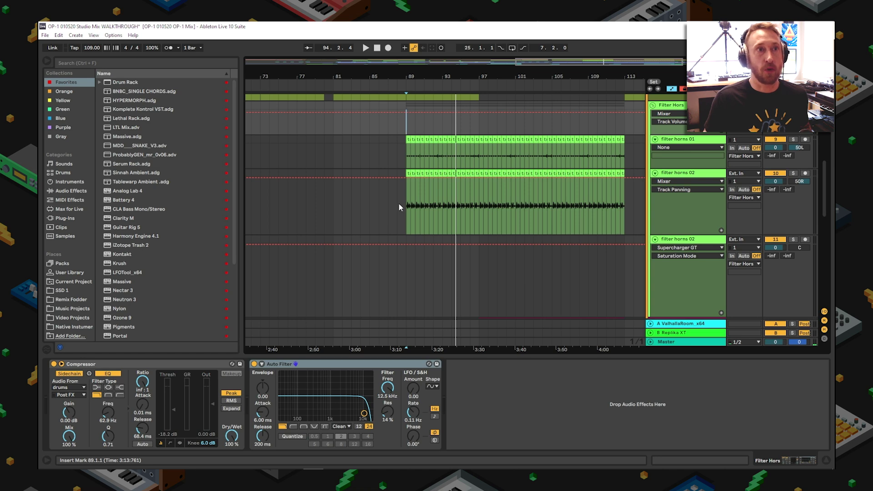
{"action": "scroll", "coordinate": [439, 83], "scroll_direction": "down", "scroll_amount": 3}
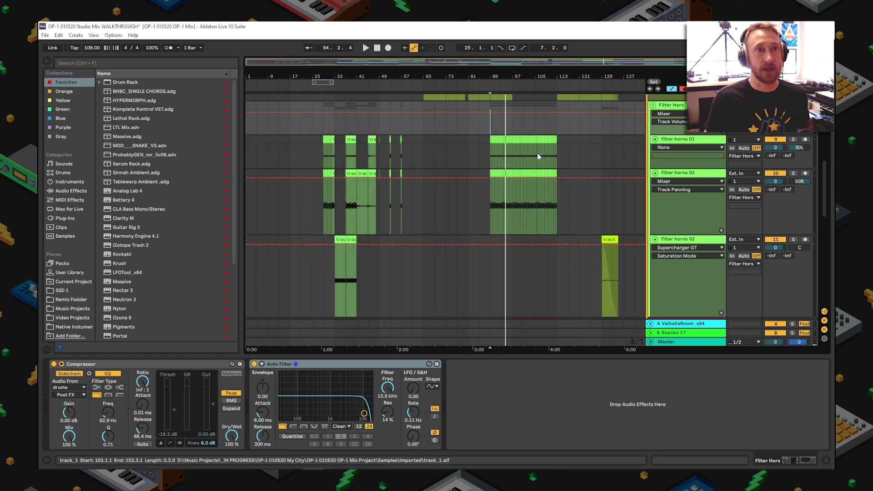
- Unfold the solo track, play its first clip from bar 97, and solo the track
{"action": "scroll", "coordinate": [495, 271], "scroll_direction": "down", "scroll_amount": 3}
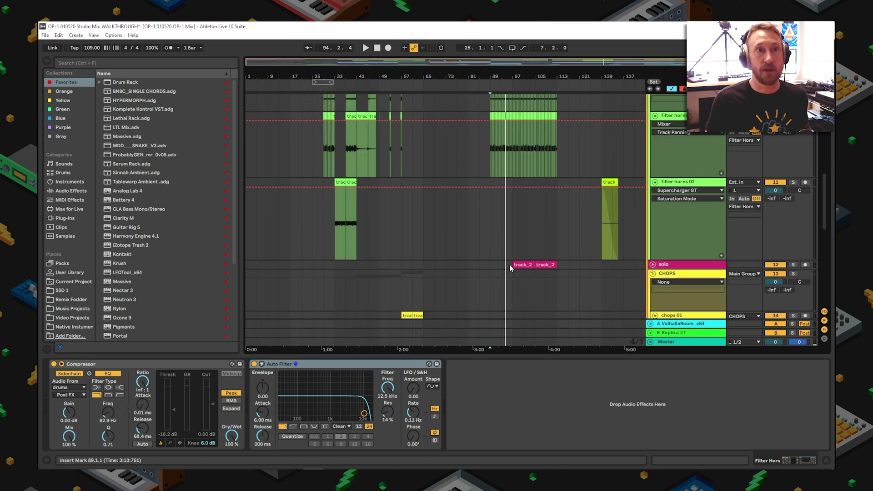
{"action": "scroll", "coordinate": [508, 266], "scroll_direction": "down", "scroll_amount": 2}
{"action": "left_click", "coordinate": [684, 202]}
{"action": "key", "text": "space"}
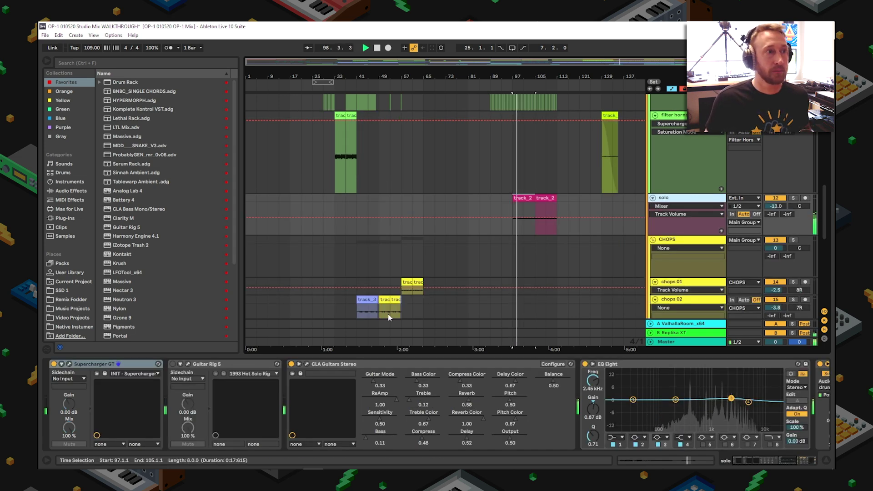
{"action": "left_click", "coordinate": [792, 199]}
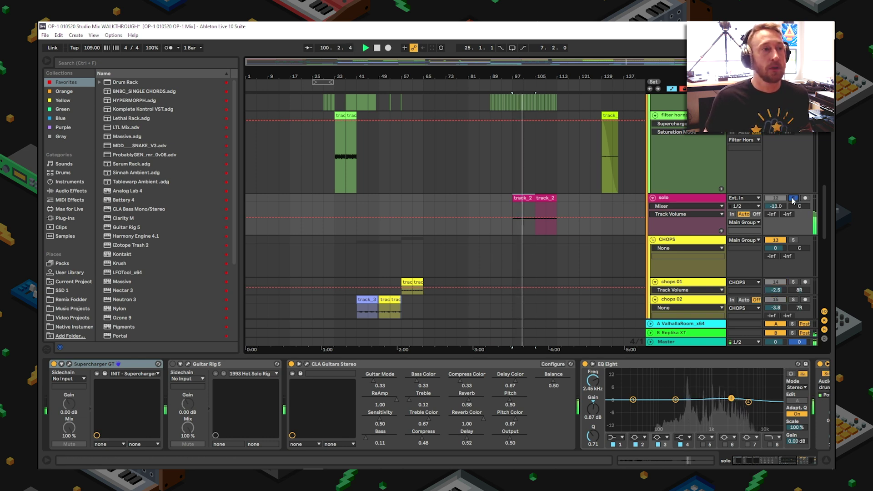
- Compare the solo track with CLA Guitars Stereo off and on, with the plugin's window open and moved clear of the track's clips
{"action": "left_click", "coordinate": [291, 364]}
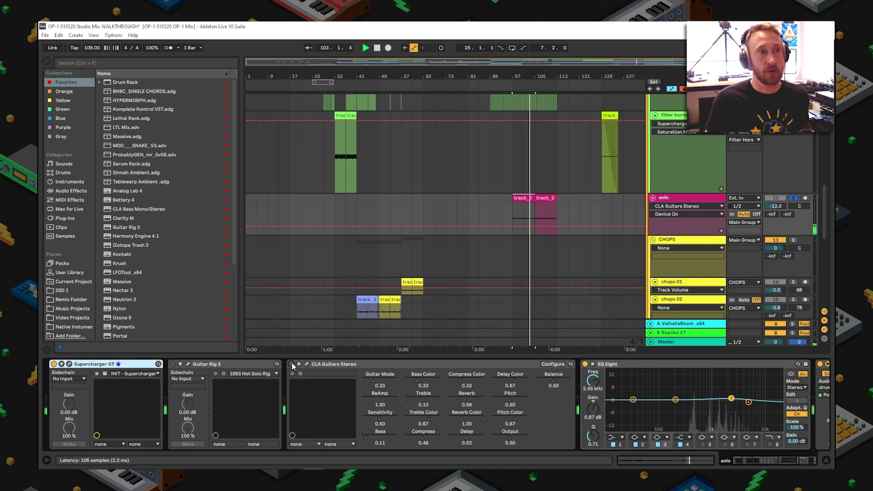
{"action": "left_click", "coordinate": [306, 364]}
{"action": "left_click_drag", "start_coordinate": [488, 291], "coordinate": [431, 195]}
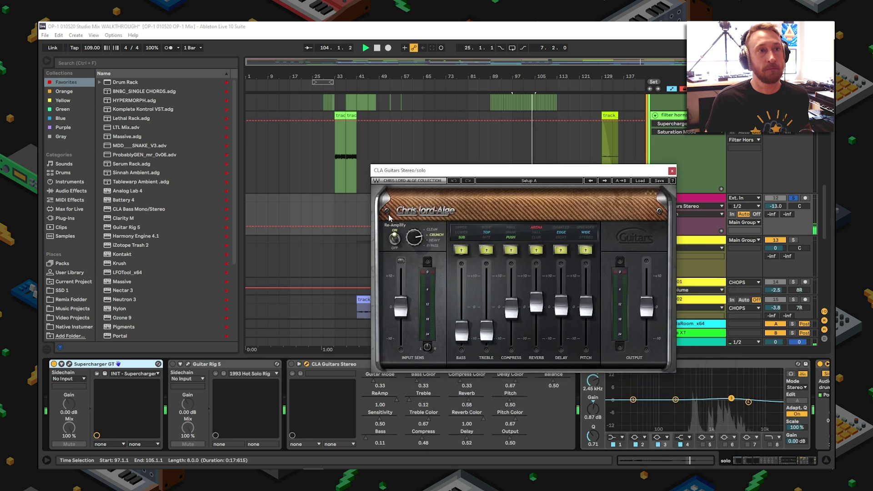
{"action": "left_click_drag", "start_coordinate": [485, 171], "coordinate": [253, 101]}
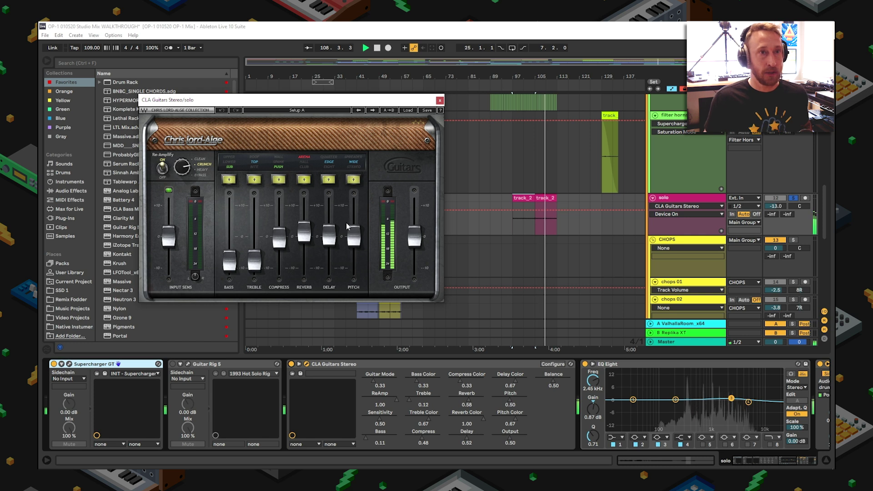
{"action": "key", "text": "space"}
- Turn on Guitar Rig 5 on the solo track, replay from bar 97 with its window open, and close the CLA Guitars Stereo window
{"action": "left_click", "coordinate": [172, 364]}
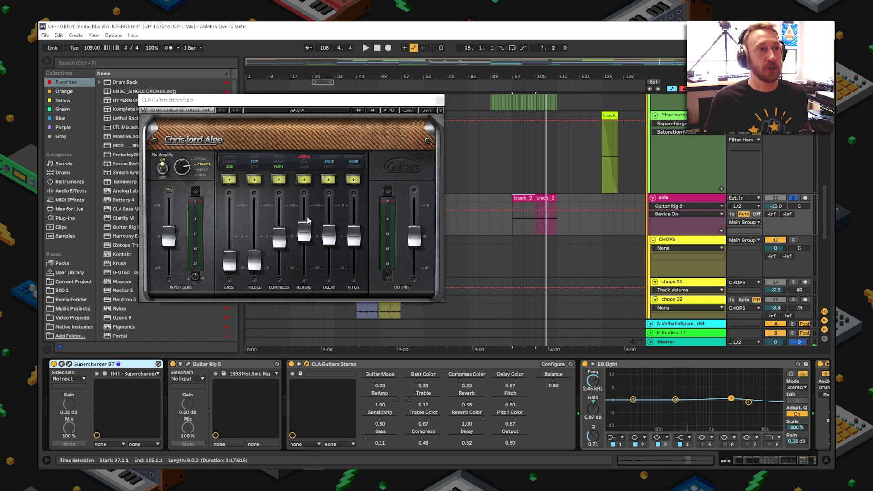
{"action": "key", "text": "space"}
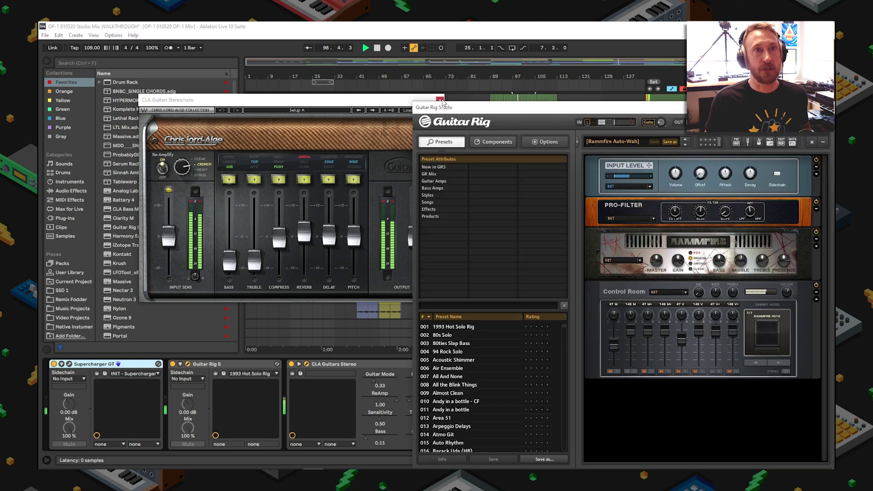
{"action": "left_click", "coordinate": [439, 99]}
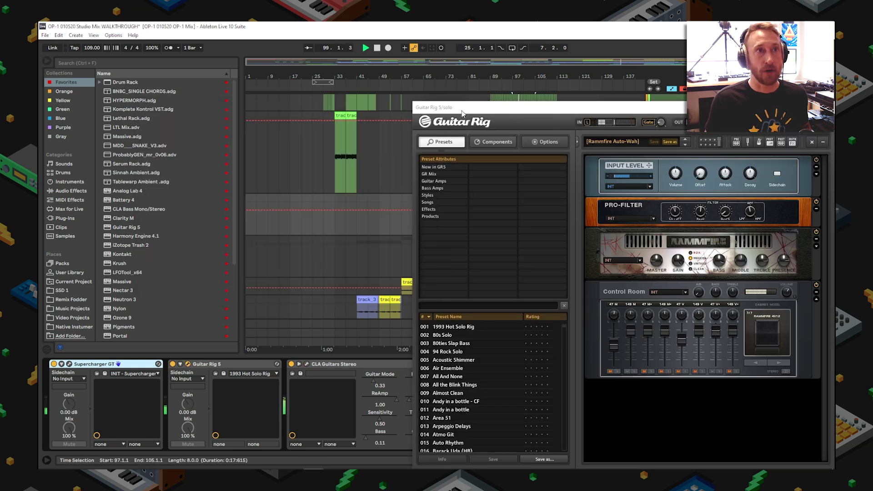
{"action": "left_click_drag", "start_coordinate": [455, 114], "coordinate": [466, 50]}
- Compare the solo track with CLA Guitars Stereo and Guitar Rig 5 switched off in turn, and unsolo the track to hear the full mix
{"action": "left_click", "coordinate": [291, 363]}
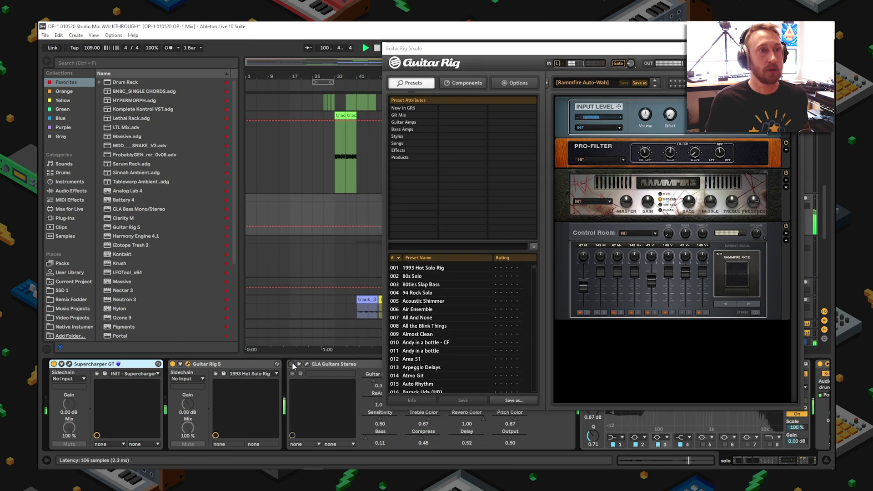
{"action": "left_click", "coordinate": [292, 365]}
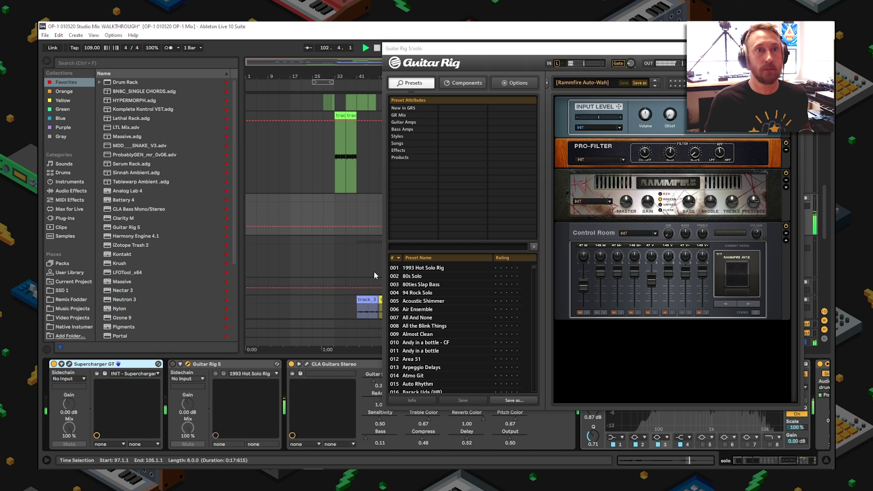
{"action": "left_click_drag", "start_coordinate": [528, 50], "coordinate": [227, 43]}
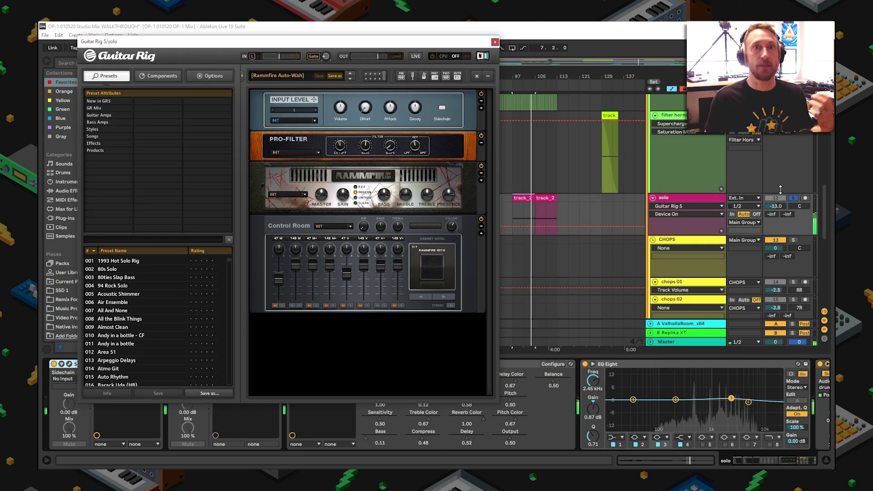
{"action": "left_click", "coordinate": [787, 205]}
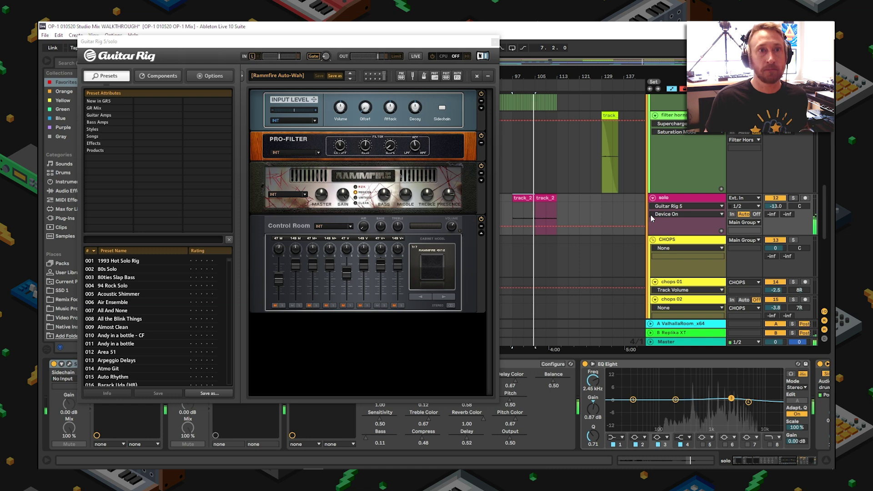
{"action": "scroll", "coordinate": [626, 217], "scroll_direction": "down", "scroll_amount": 2}
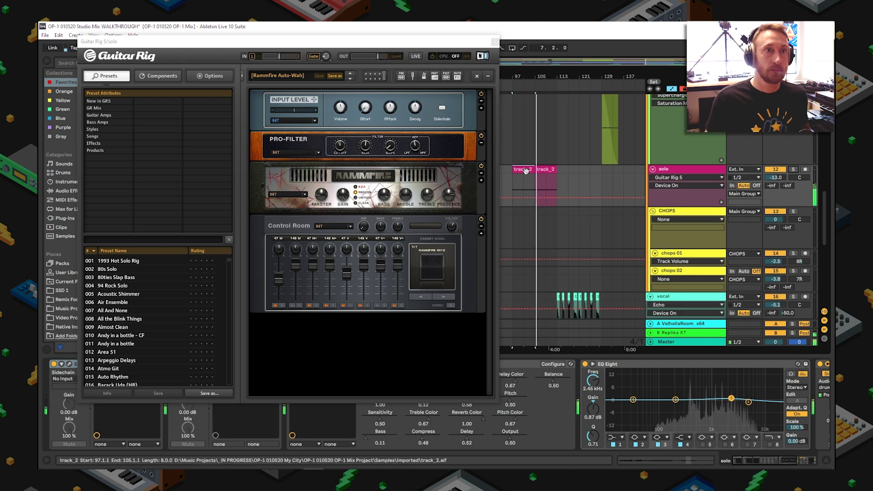
- Close the Guitar Rig 5 window and set the playback start at bar 41 on the chops 01 track
{"action": "left_click", "coordinate": [494, 42]}
{"action": "scroll", "coordinate": [455, 219], "scroll_direction": "down", "scroll_amount": 5}
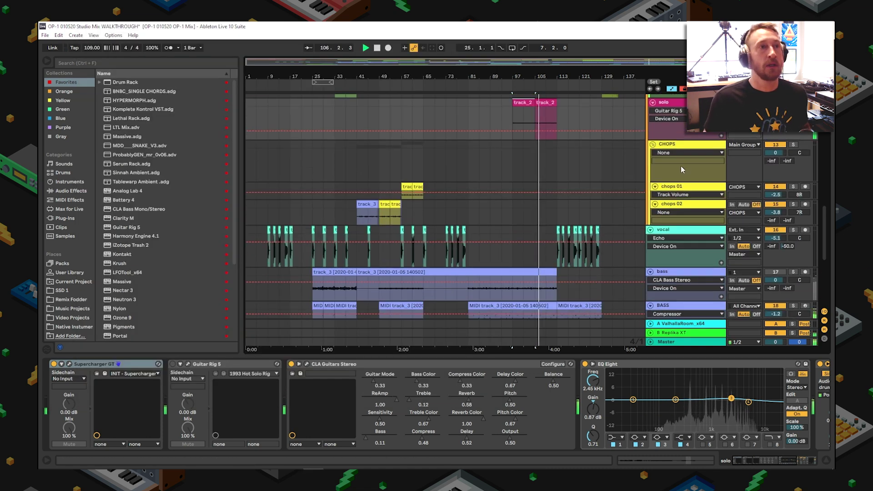
{"action": "left_click", "coordinate": [372, 174]}
{"action": "left_click", "coordinate": [356, 186]}
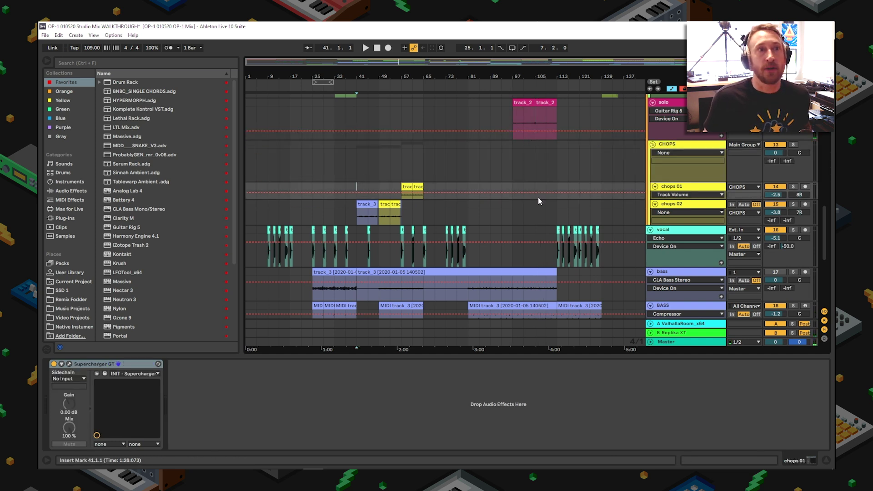
- Play the chops 02 track soloed from bar 41, unsolo it, and replay the section
{"action": "left_click", "coordinate": [673, 207]}
{"action": "scroll", "coordinate": [364, 213], "scroll_direction": "down", "scroll_amount": 2}
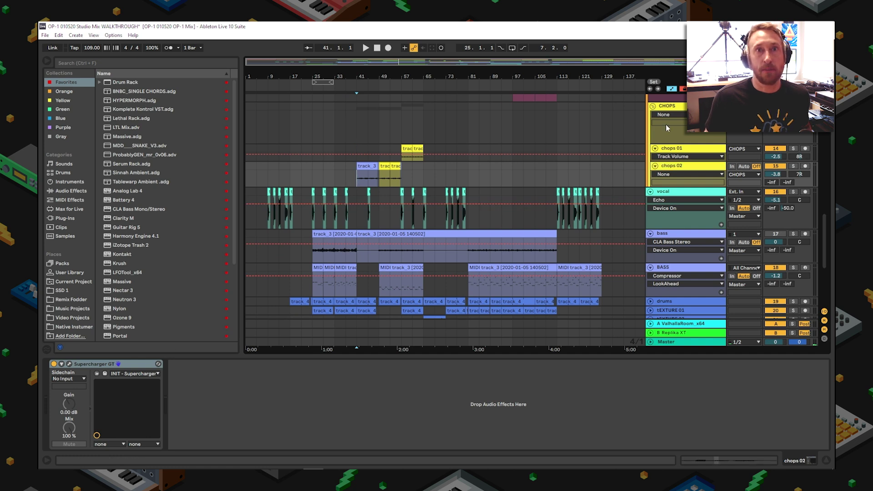
{"action": "left_click", "coordinate": [793, 166]}
{"action": "key", "text": "space"}
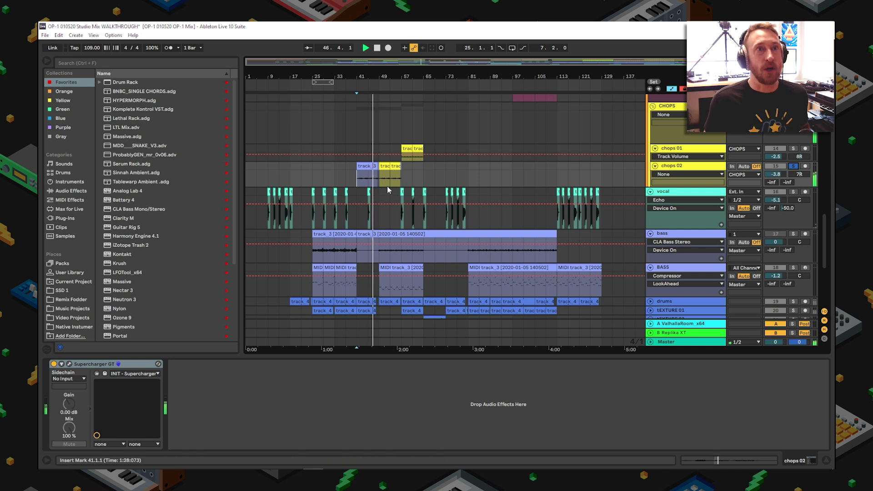
{"action": "key", "text": "space"}
{"action": "left_click", "coordinate": [679, 166]}
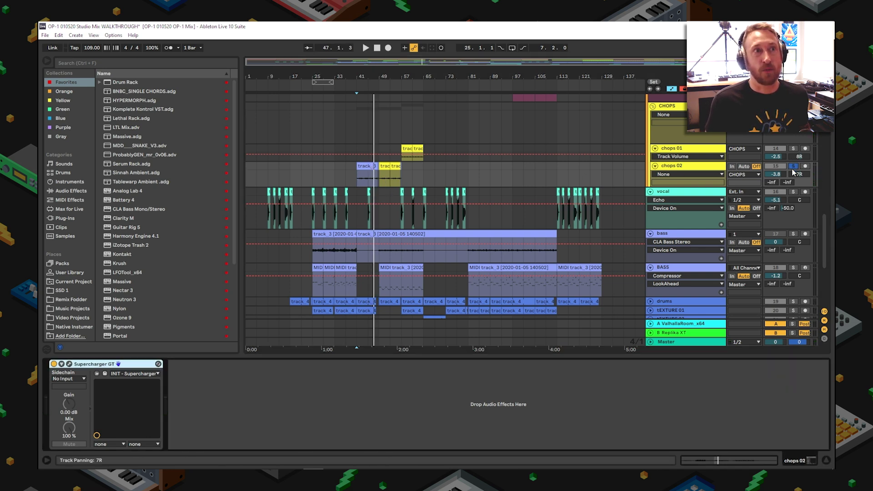
{"action": "key", "text": "space"}
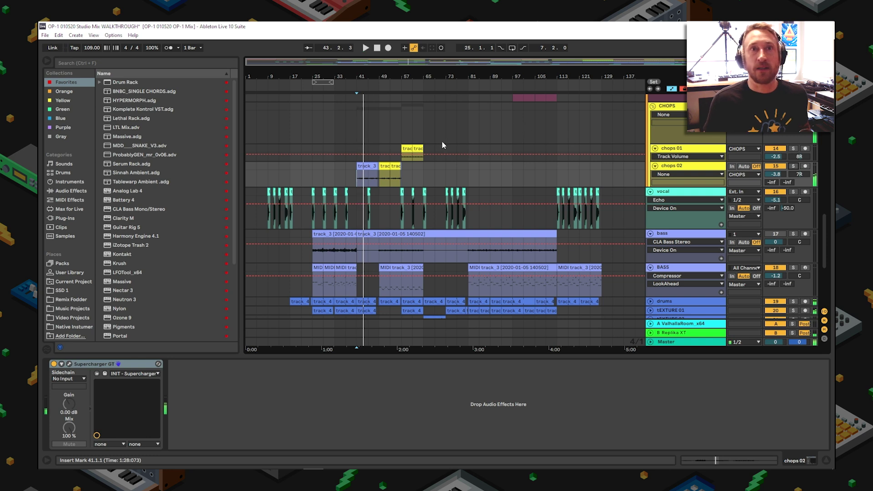
- Play the first chops 01 clip from bar 57 with the track soloed, and unsolo and stop it
{"action": "left_click", "coordinate": [407, 149]}
{"action": "key", "text": "space"}
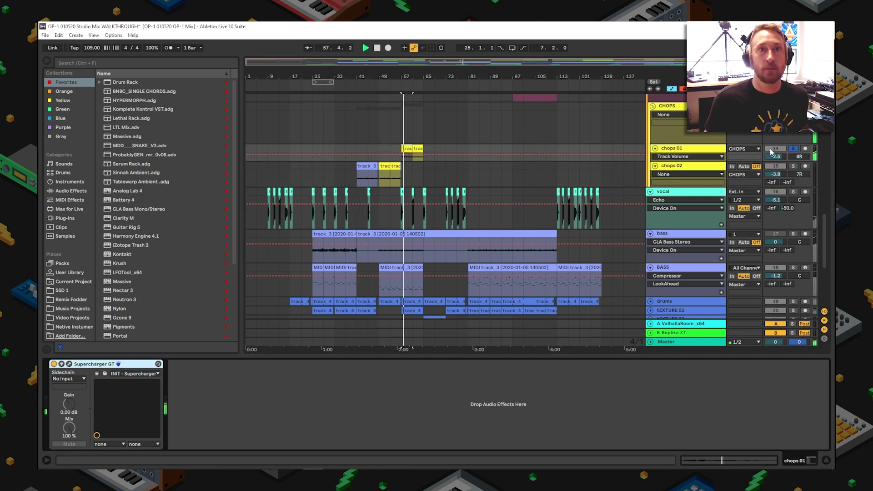
{"action": "left_click", "coordinate": [795, 149]}
{"action": "key", "text": "space"}
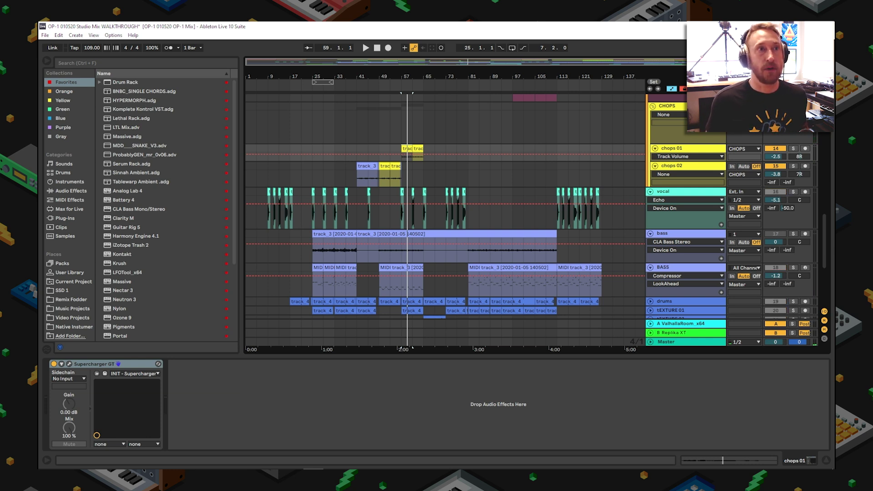
- Play the CHOPS group from bar 57 to hear its chopped clips
{"action": "left_click", "coordinate": [404, 121]}
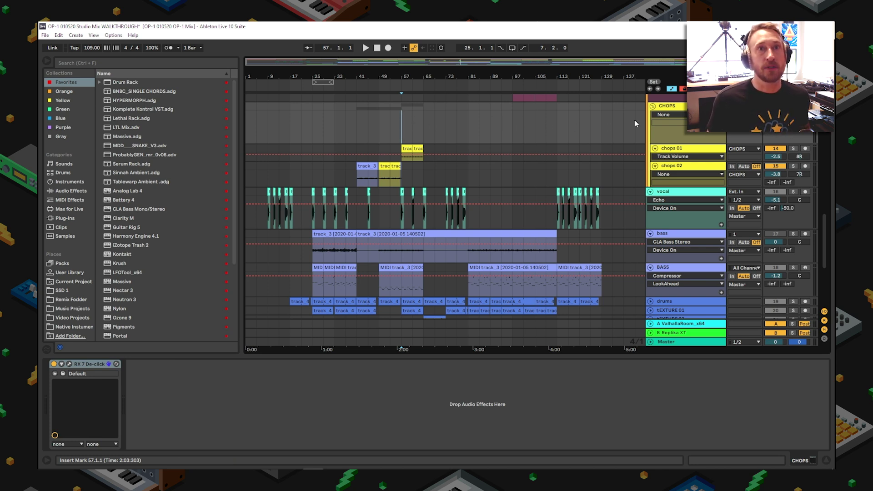
{"action": "key", "text": "space"}
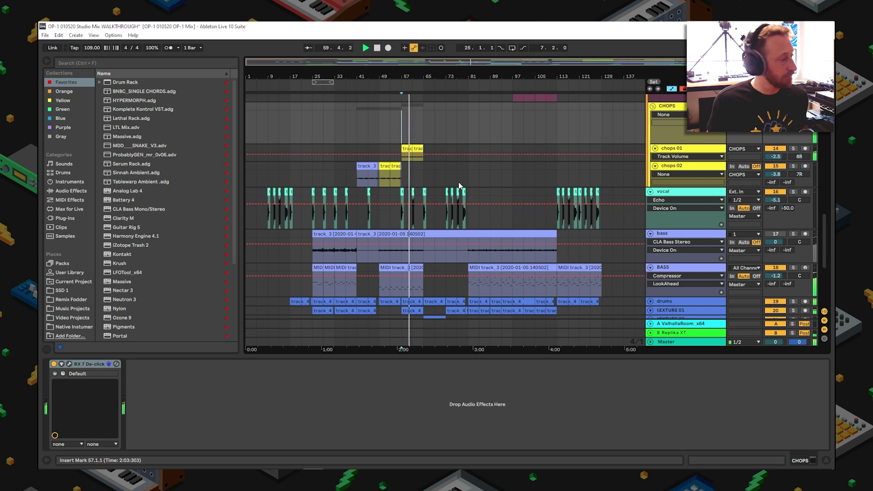
{"action": "key", "text": "space"}
- Select the CHOPS group, open its RX 7 De-click window, and move the window below the chops clips
{"action": "left_click", "coordinate": [664, 97]}
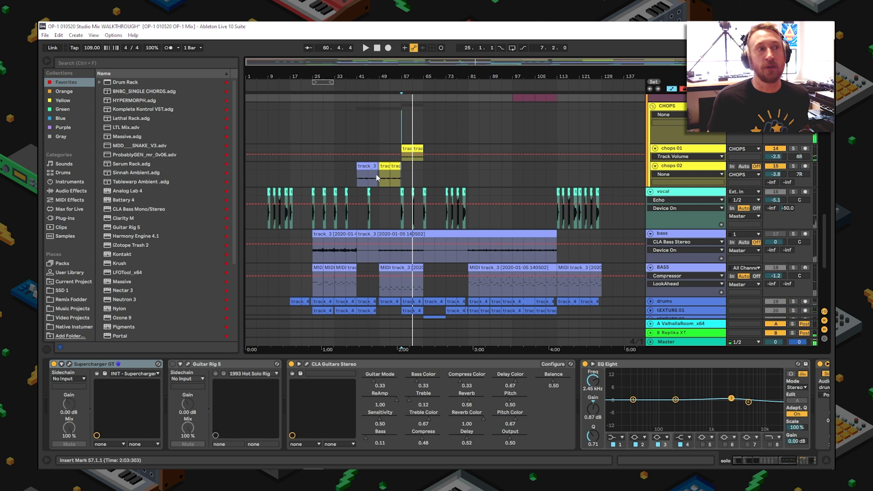
{"action": "left_click", "coordinate": [633, 132]}
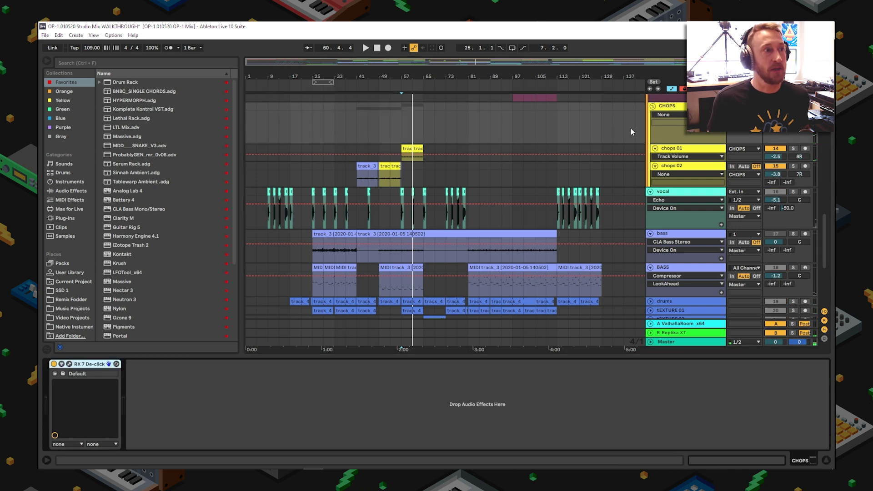
{"action": "left_click", "coordinate": [69, 363]}
{"action": "left_click_drag", "start_coordinate": [682, 320], "coordinate": [289, 226]}
- Compare the CHOPS group with RX 7 De-click off and on, playing from bar 41, and close the plugin window
{"action": "left_click", "coordinate": [367, 166]}
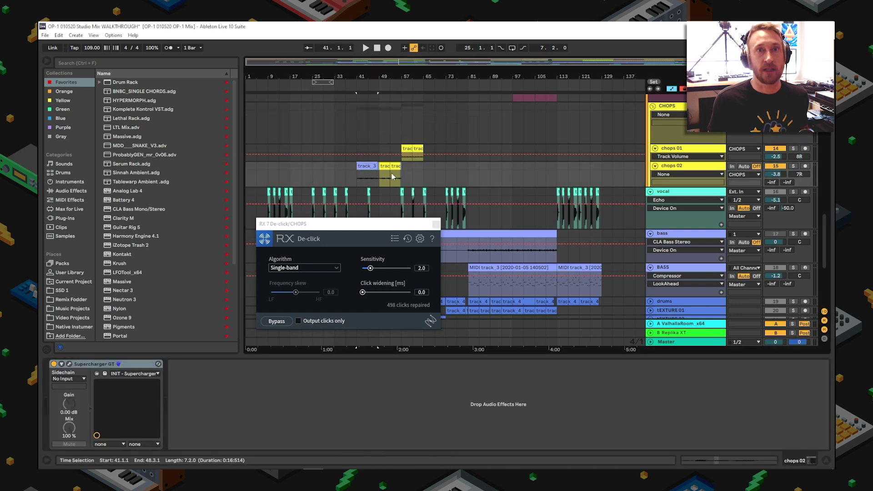
{"action": "key", "text": "space"}
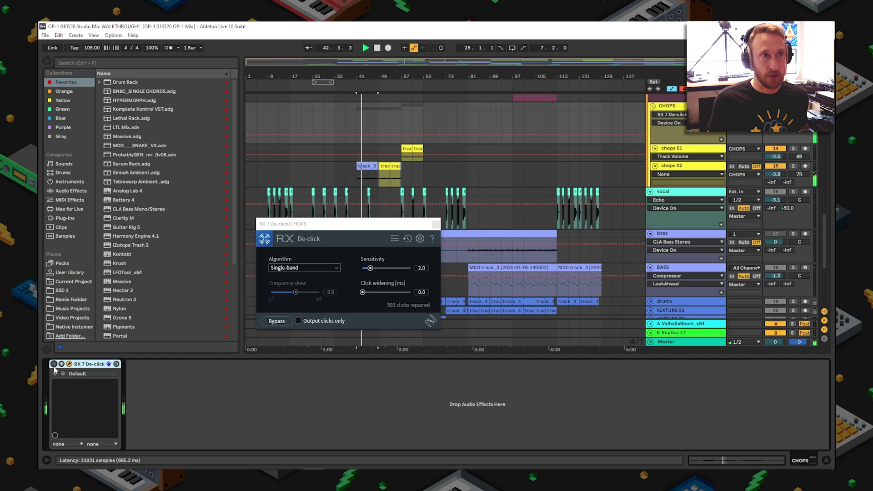
{"action": "left_click", "coordinate": [54, 364]}
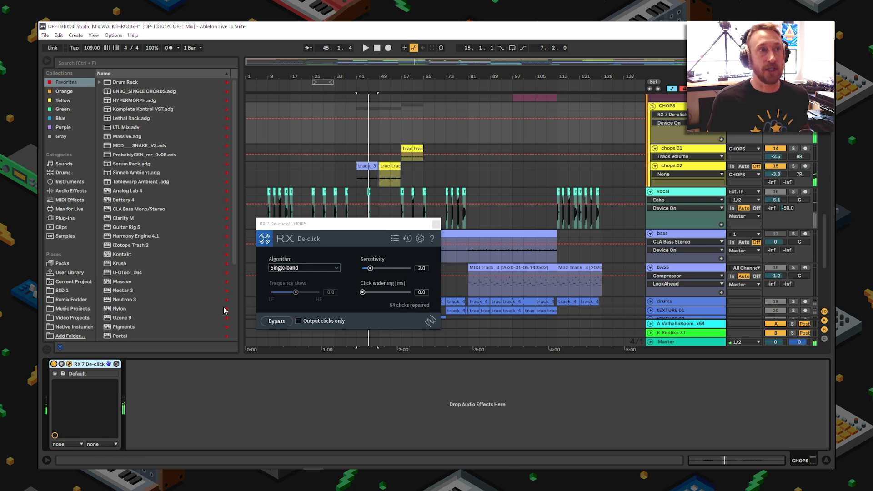
{"action": "left_click", "coordinate": [435, 224]}
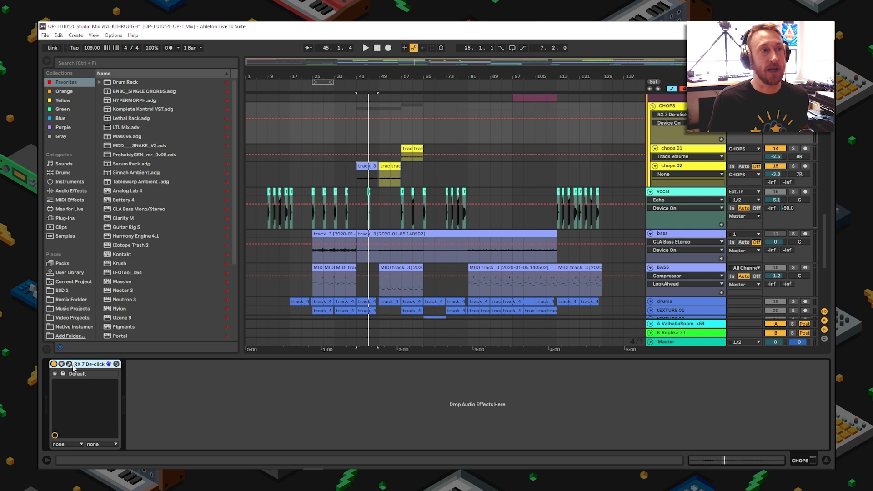
- Fold the Main Group, vocal, bass, BASS, Perc, crash and Kiry_NoiseRiser tracks to show the whole arrangement compactly
{"action": "scroll", "coordinate": [284, 218], "scroll_direction": "down", "scroll_amount": 1}
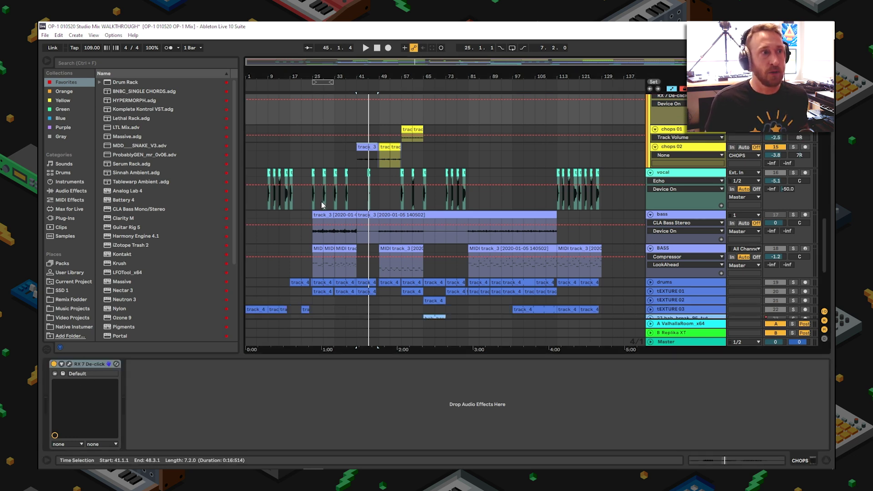
{"action": "scroll", "coordinate": [321, 201], "scroll_direction": "down", "scroll_amount": 1}
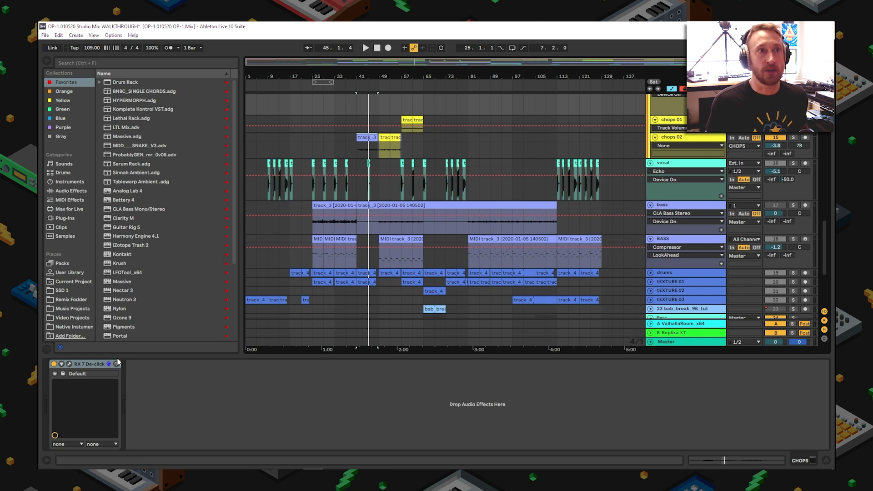
{"action": "scroll", "coordinate": [437, 182], "scroll_direction": "up", "scroll_amount": 10}
{"action": "scroll", "coordinate": [438, 179], "scroll_direction": "up", "scroll_amount": 8}
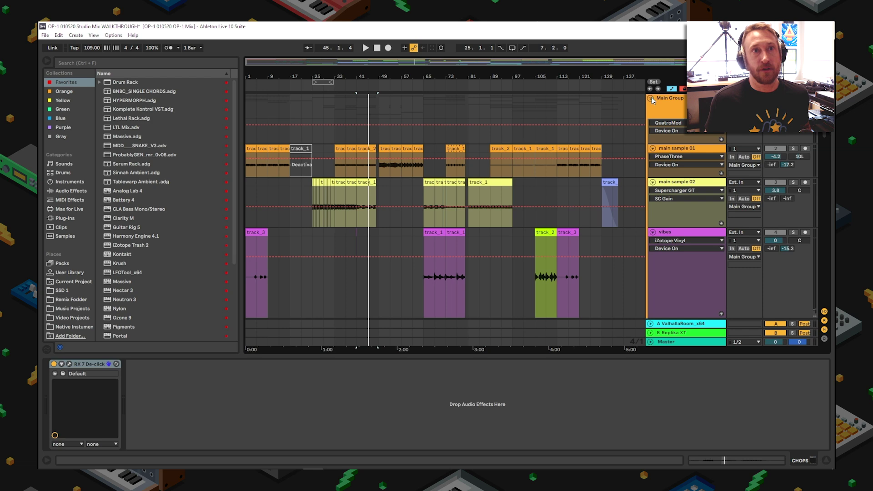
{"action": "left_click", "coordinate": [651, 98]}
{"action": "scroll", "coordinate": [650, 128], "scroll_direction": "down", "scroll_amount": 4}
{"action": "left_click", "coordinate": [650, 142]}
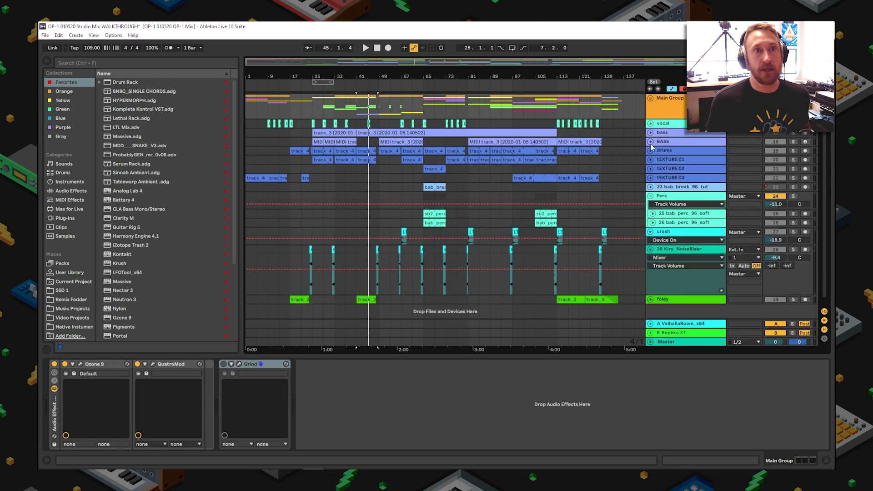
{"action": "left_click", "coordinate": [650, 197]}
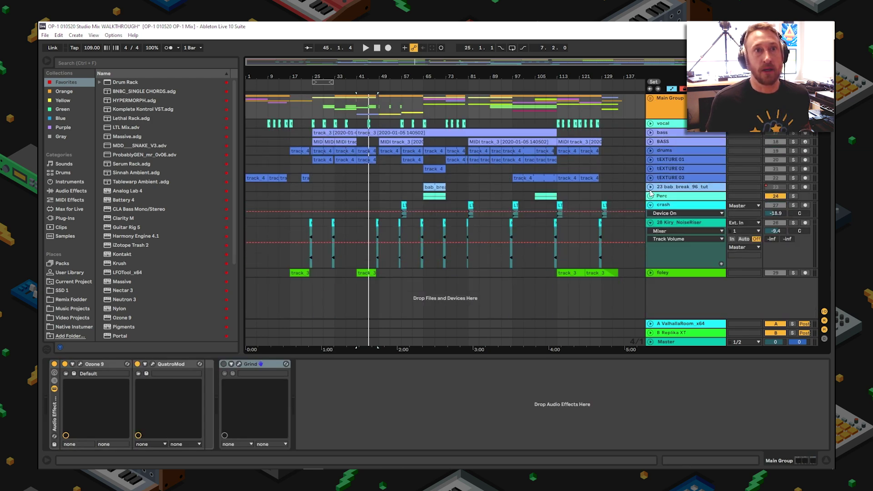
{"action": "left_click", "coordinate": [651, 182]}
{"action": "left_click", "coordinate": [650, 205]}
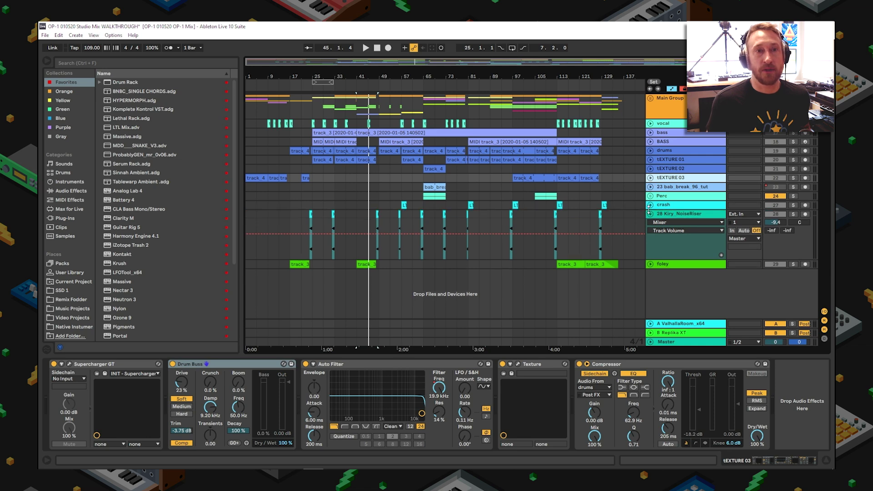
{"action": "left_click", "coordinate": [650, 213]}
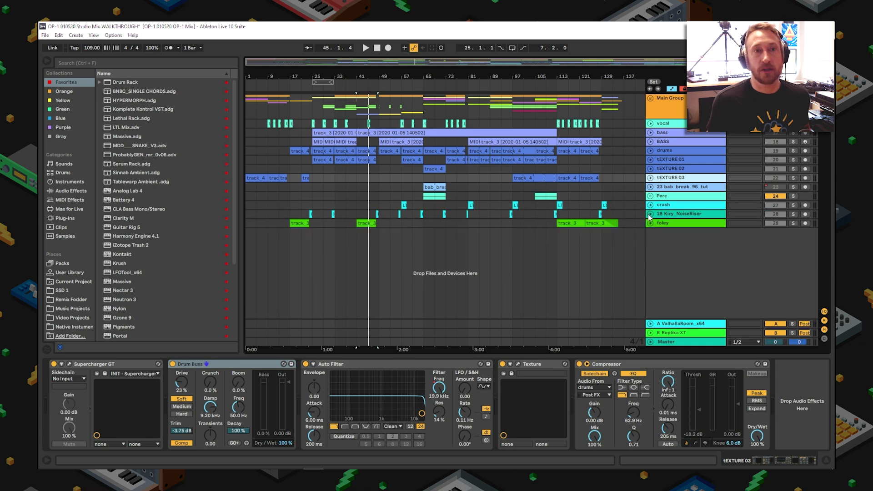
- Show the Master track's effects, set playback at bar 81, and toggle its Ozone 9 plugin
{"action": "left_click", "coordinate": [686, 346]}
{"action": "left_click", "coordinate": [469, 348]}
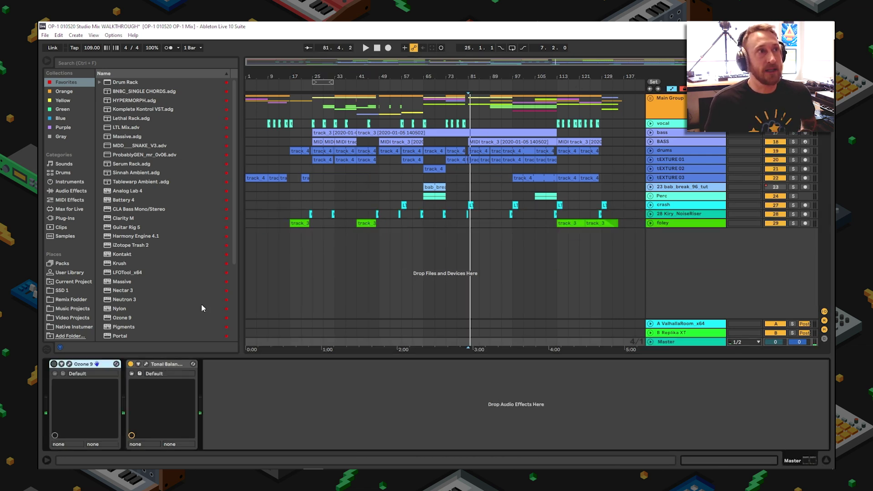
{"action": "left_click", "coordinate": [53, 363]}
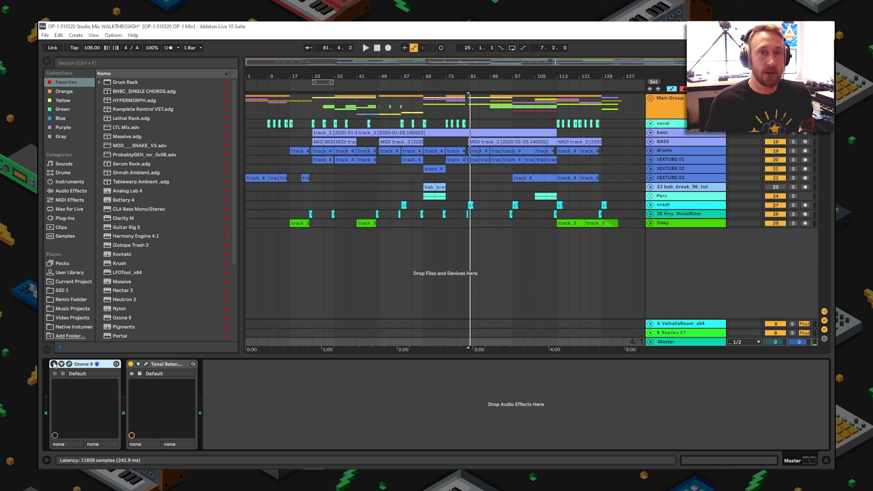